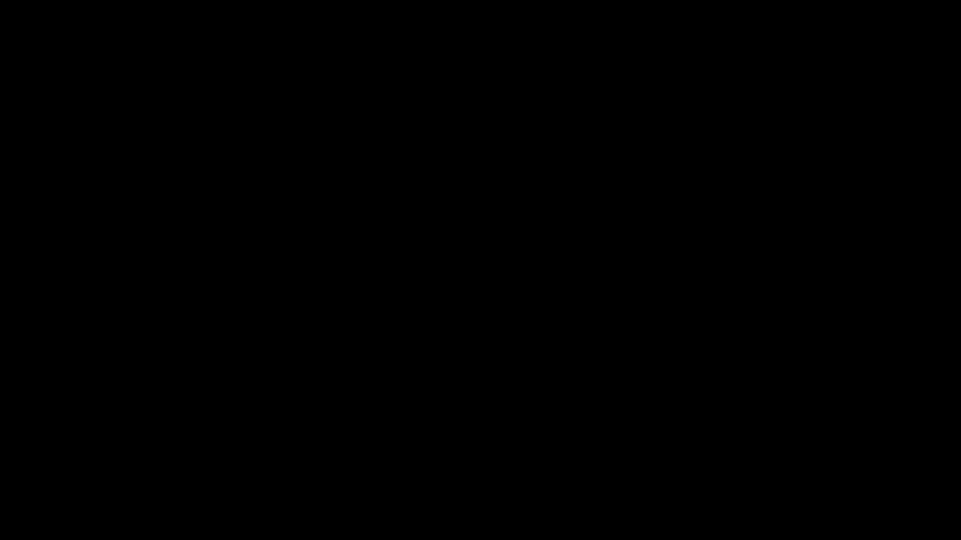
Create the 1920x1080 New Golden text composition and type the Devanagari title 'paXSa[nta'
type("New Golden text")
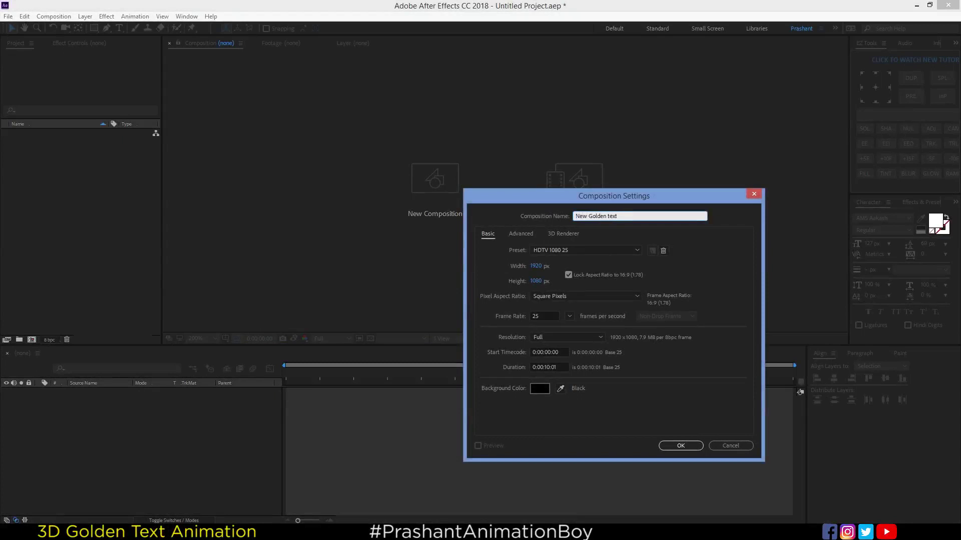
key("Return")
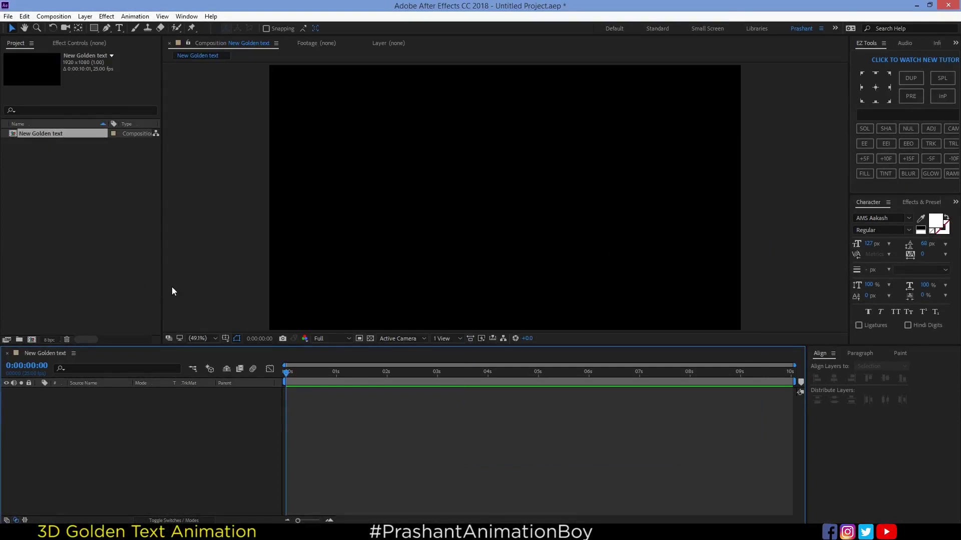
left_click(119, 28)
left_click(339, 208)
type("paXSa[n")
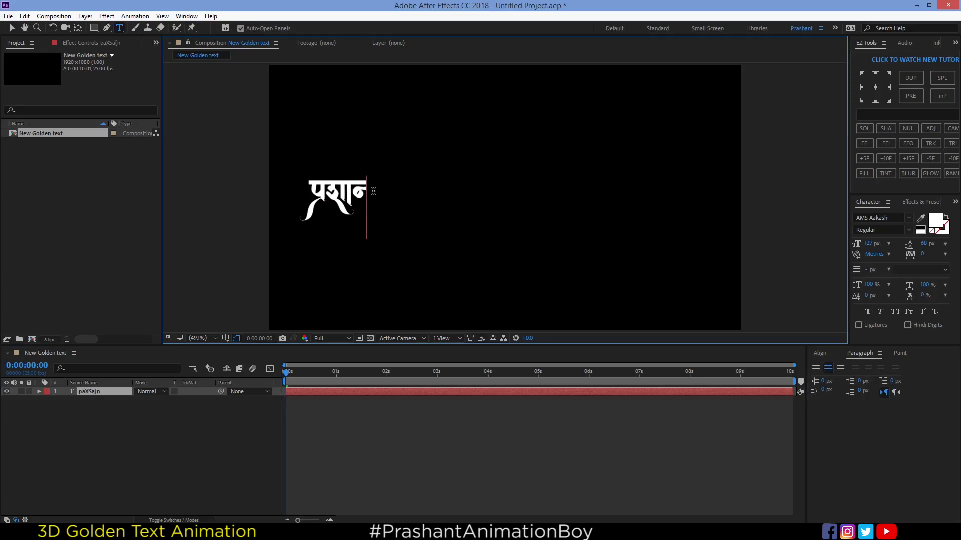
type("ta")
Enlarge the title's font size so it fills the frame
left_click(12, 28)
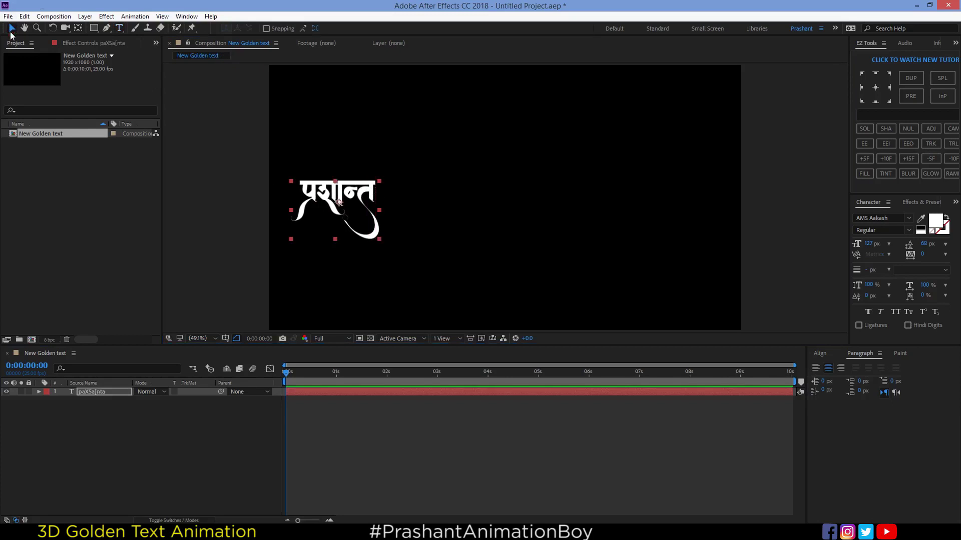
mouse_move(869, 244)
left_mouse_down()
mouse_move(899, 243)
mouse_move(828, 244)
left_mouse_up()
key("ctrl+Home")
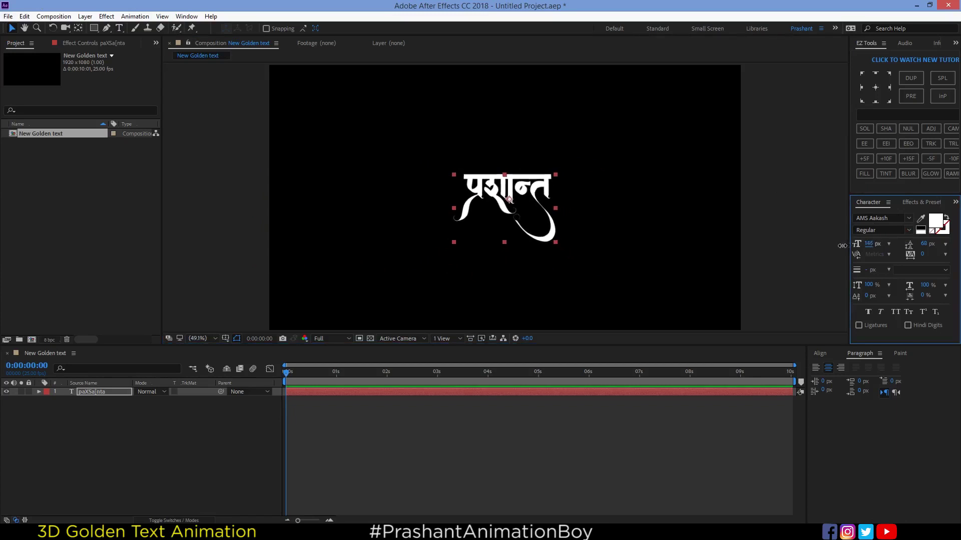
Centre the title horizontally and vertically in the composition
left_click(819, 353)
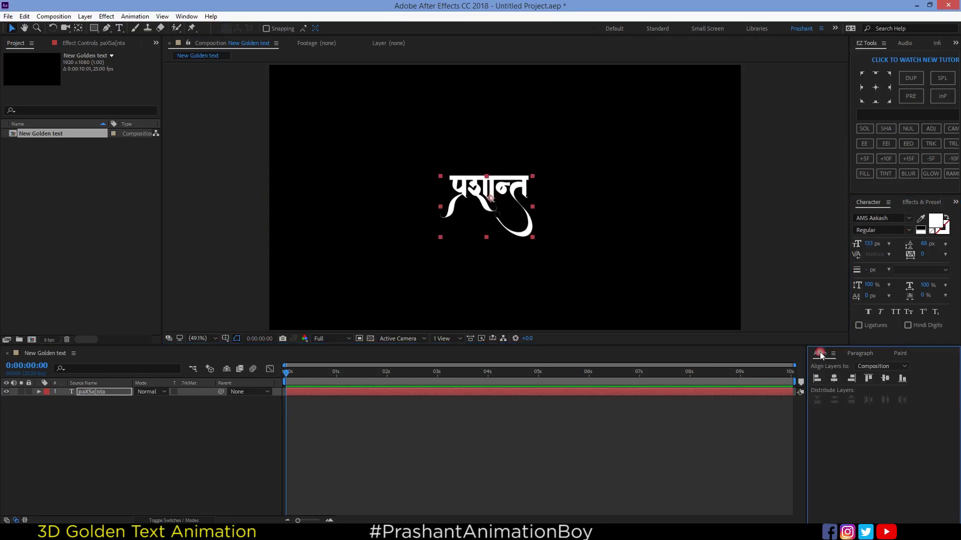
left_click(834, 379)
left_click(886, 379)
left_click(92, 443)
Duplicate the title layer and pre-compose the copy as 'stroke'
left_click(91, 392)
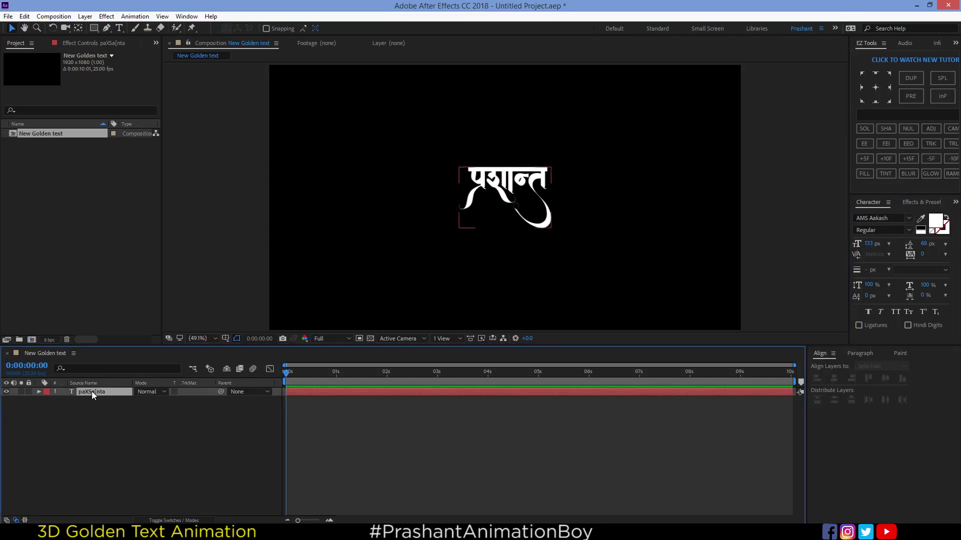
key("ctrl+d")
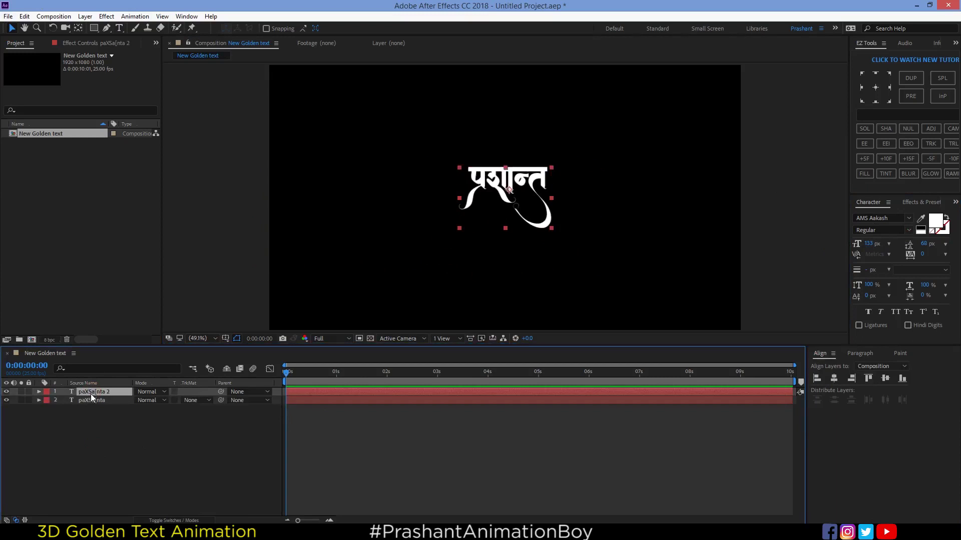
key("ctrl+shift+c")
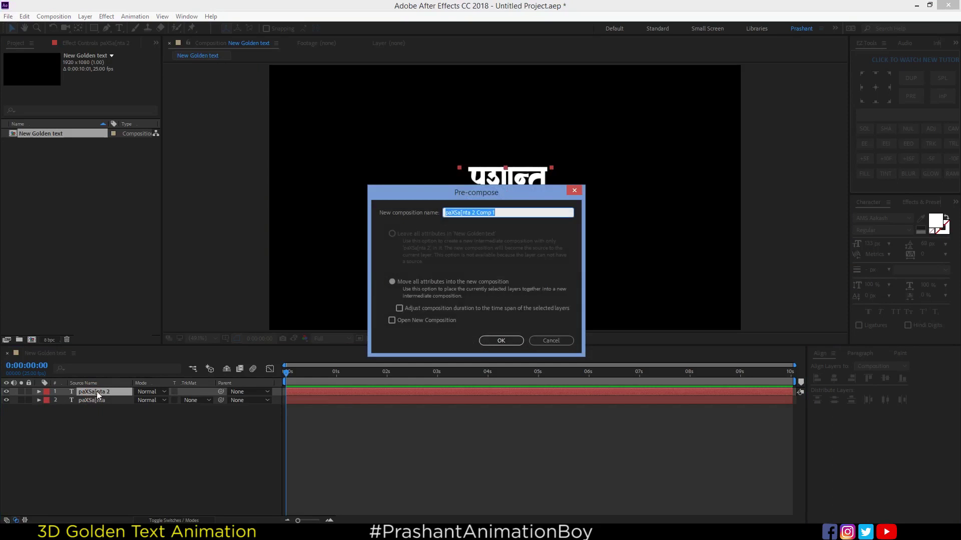
type("stroke")
key("Return")
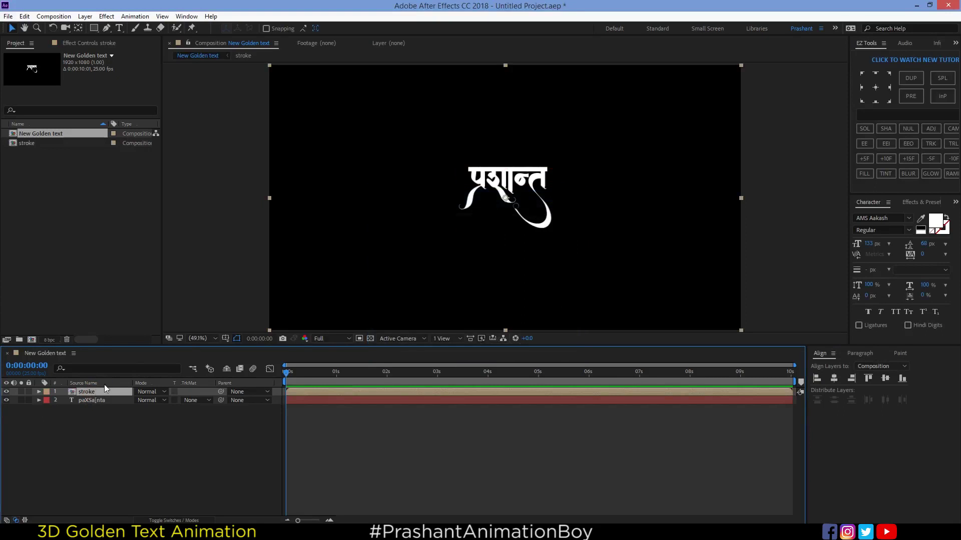
Pre-compose the original title layer as 'golden text name'
left_click(92, 401)
key("ctrl+shift+c")
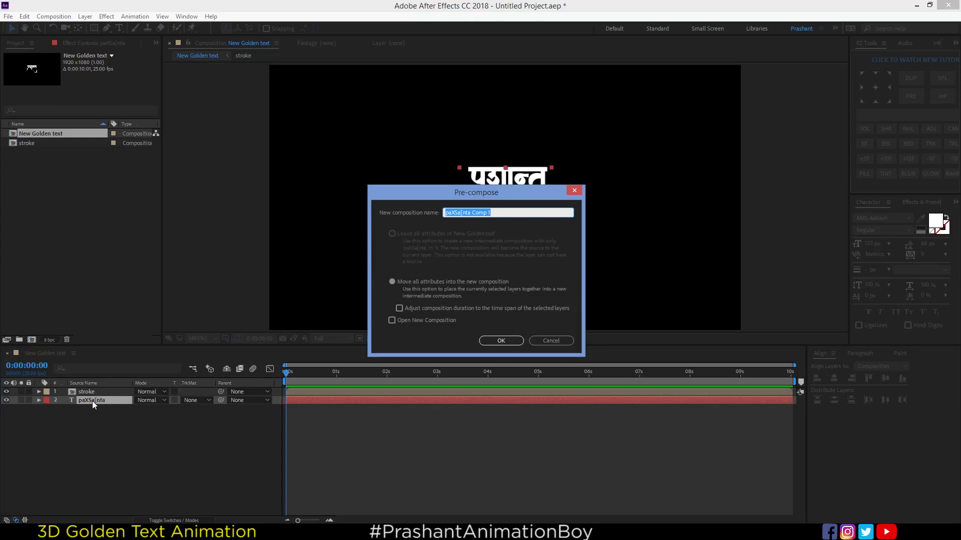
type("golden text ")
type("name")
key("Return")
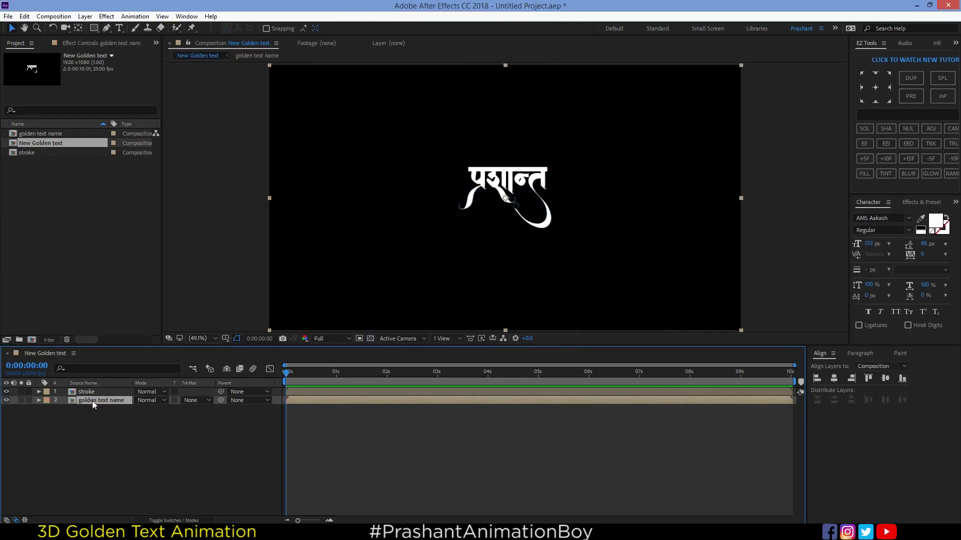
Inside golden text name, import studio_reflection.jpg below the text and scale it to 44%
double_click(92, 401)
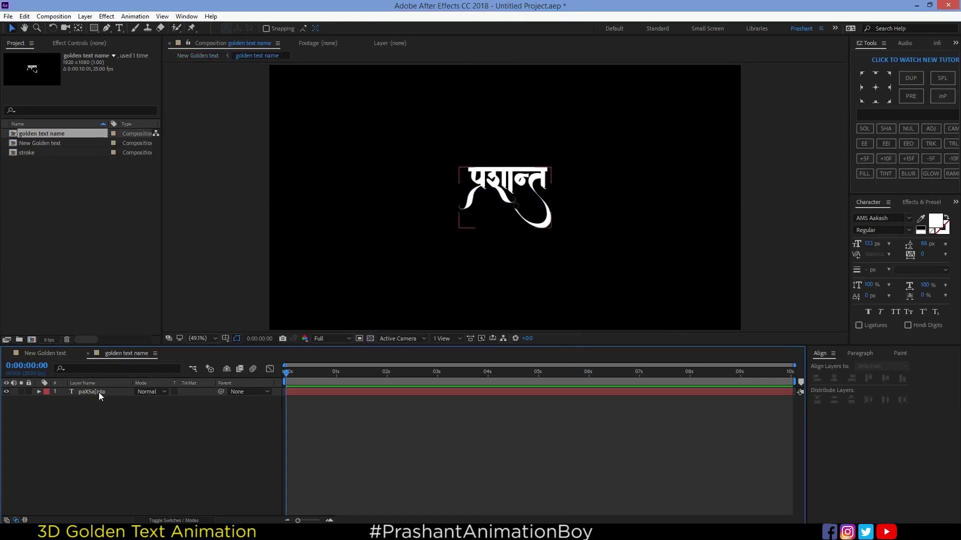
double_click(95, 241)
left_click(542, 103)
left_click(545, 343)
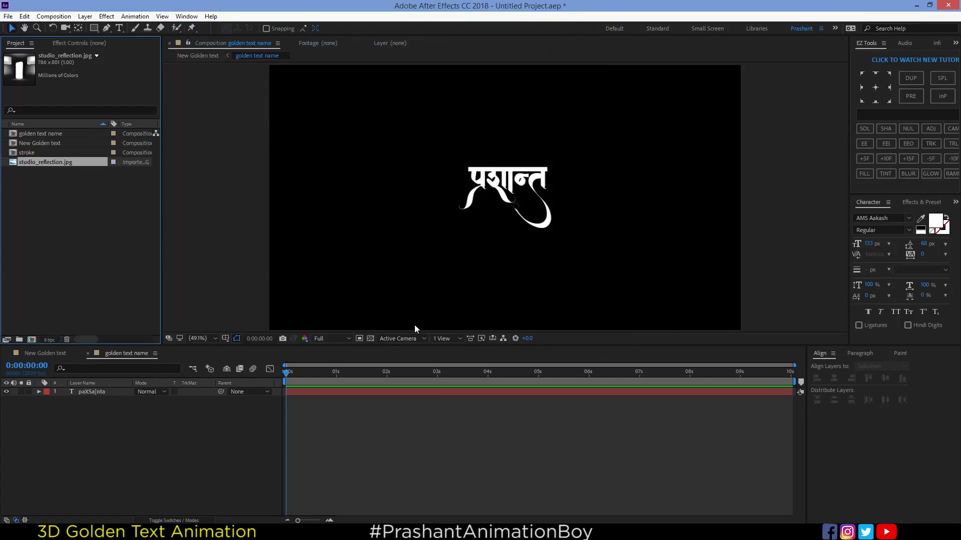
left_click_drag(62, 163, 105, 413)
key("s")
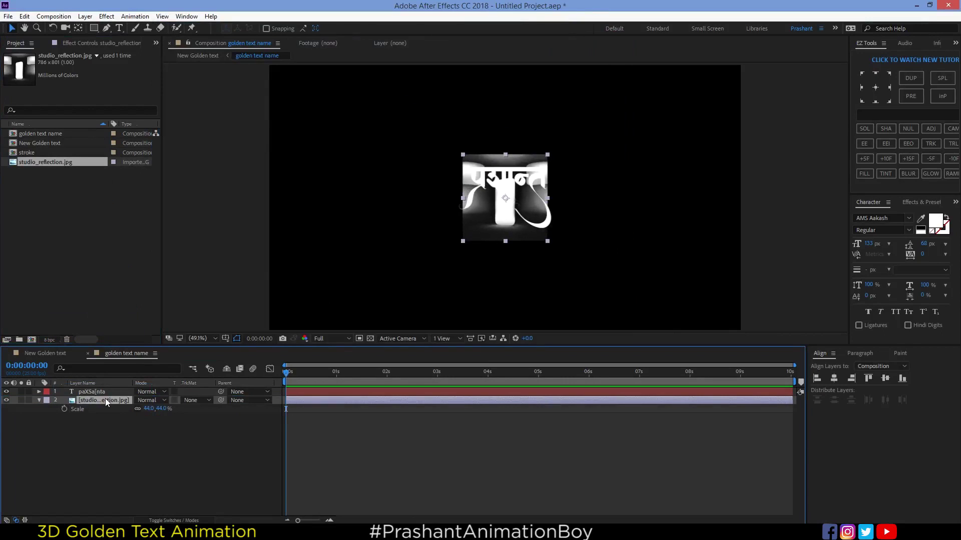
Apply Motion Tile to the reflection image with Output Width 480
key("ctrl+space")
type("cc")
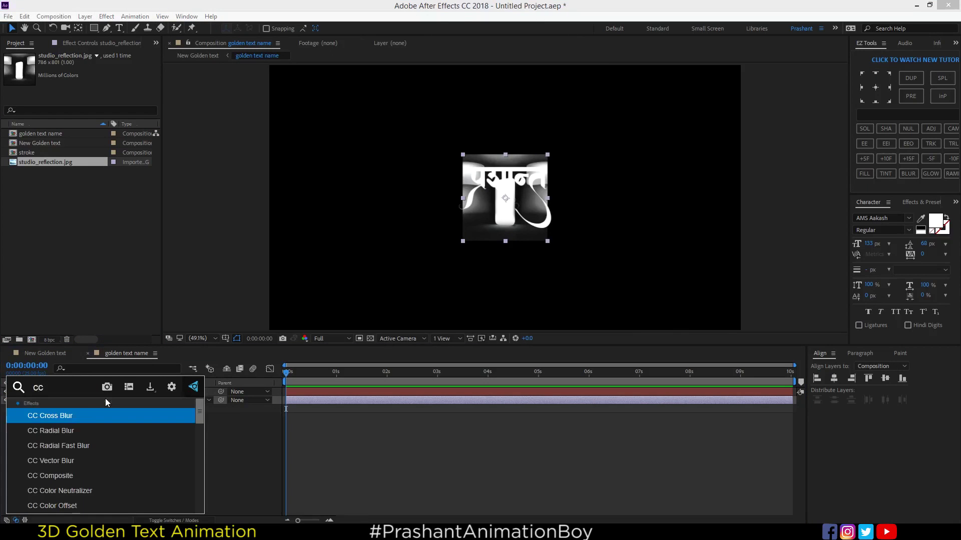
type(" mot")
key("BackSpace")
key("BackSpace")
key("BackSpace")
key("BackSpace")
key("BackSpace")
key("BackSpace")
type("moti")
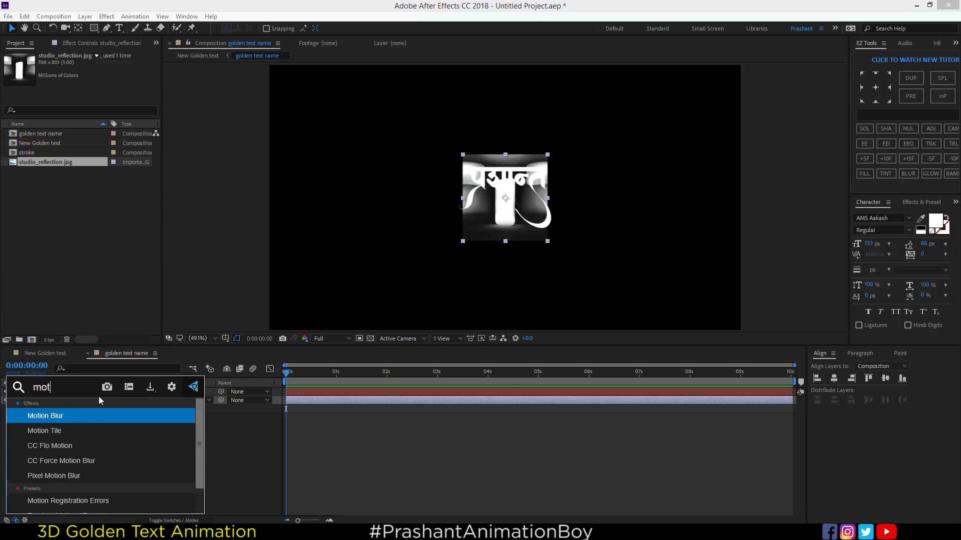
left_click(52, 430)
left_click(111, 374)
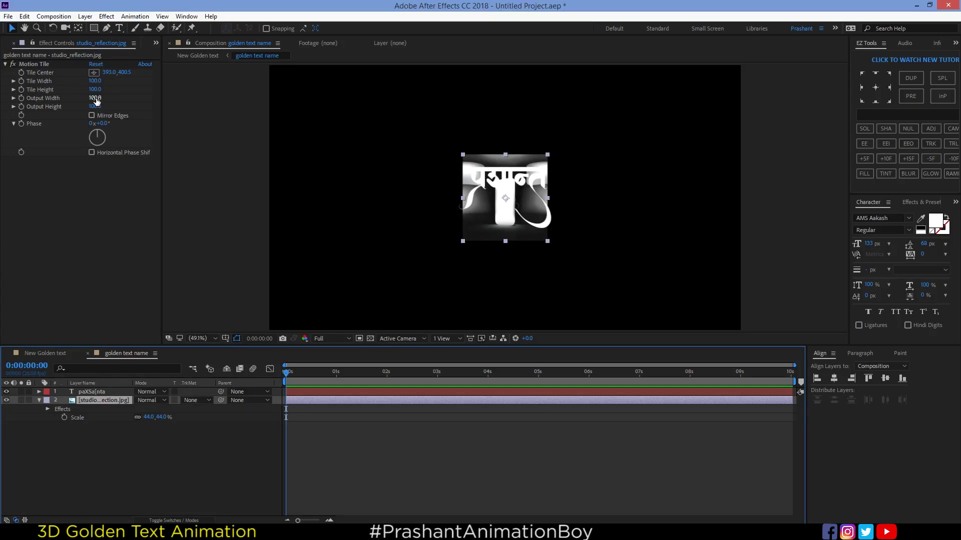
left_click_drag(96, 99, 112, 100)
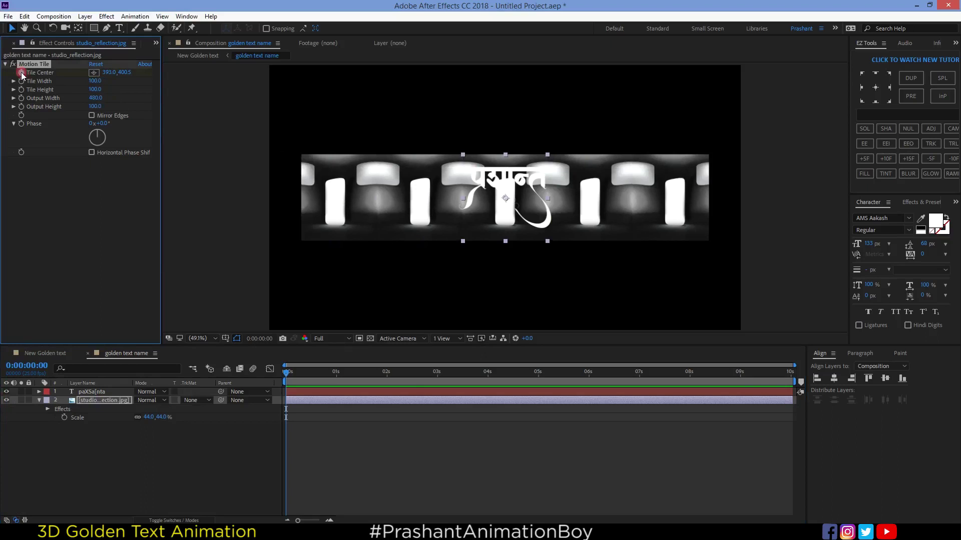
Keyframe Tile Center to X 5803 at 10 seconds and preview the scrolling tiles
left_click(792, 374)
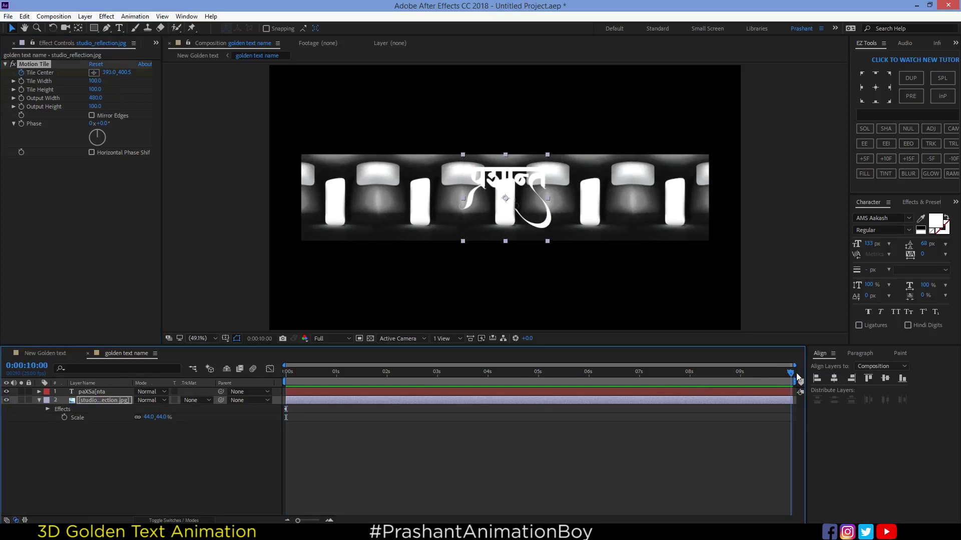
left_click_drag(110, 72, 386, 77)
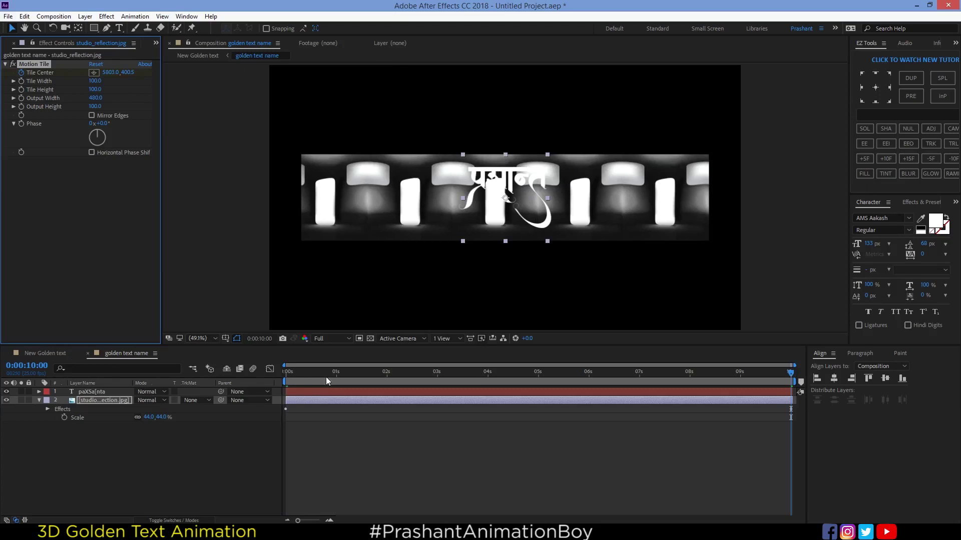
key("Home")
key("space")
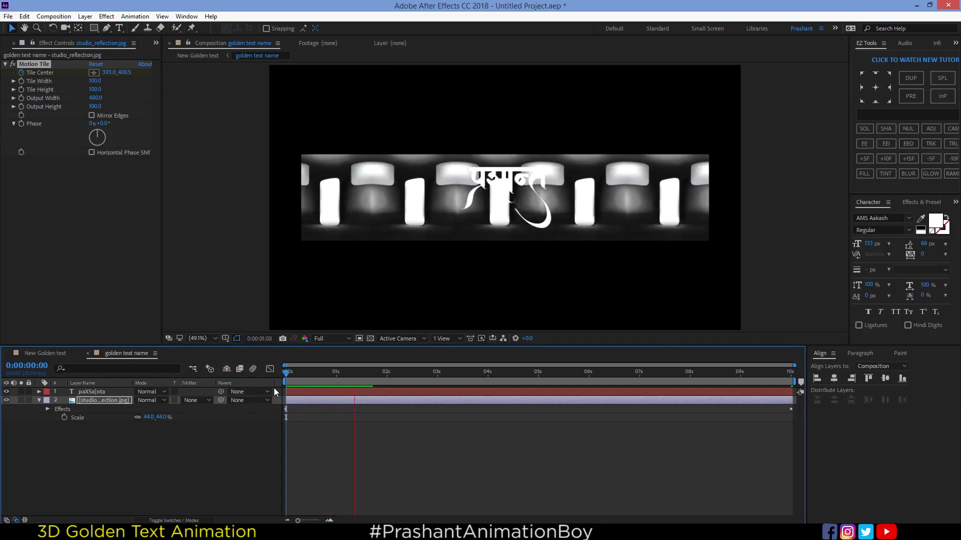
key("space")
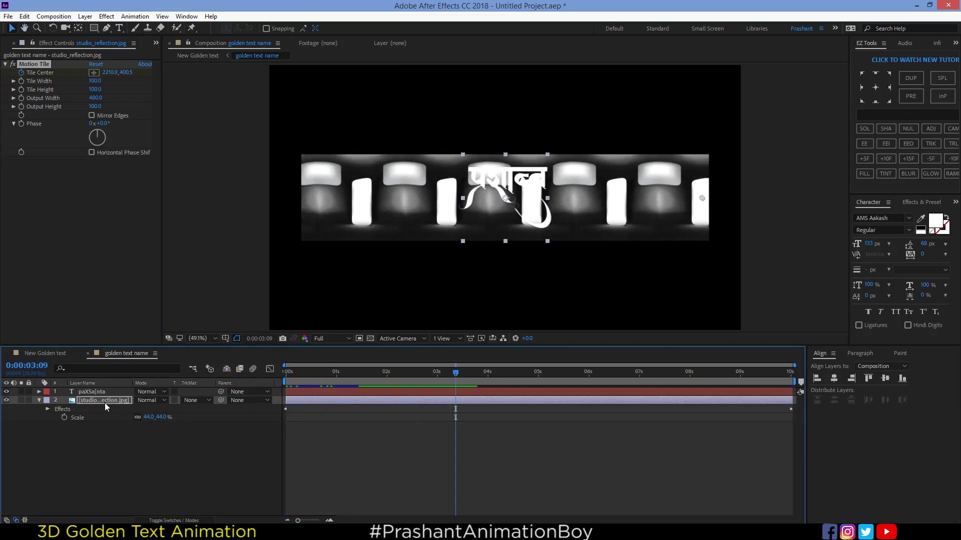
key("Home")
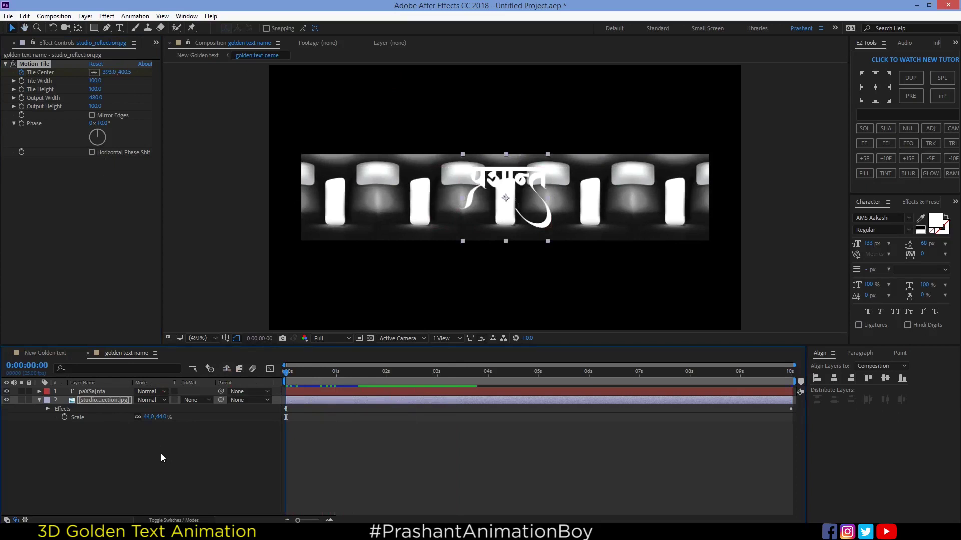
left_click(107, 401)
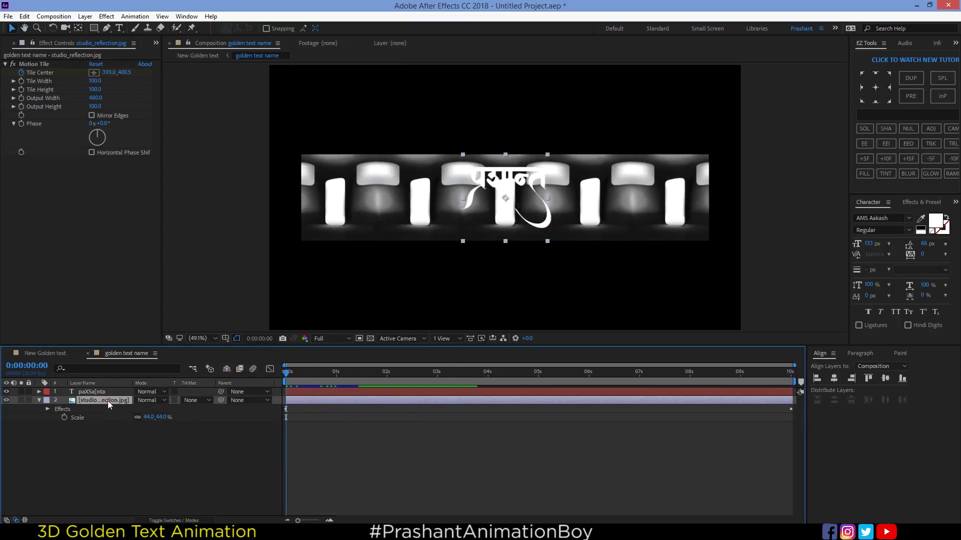
key("ctrl+shift+c")
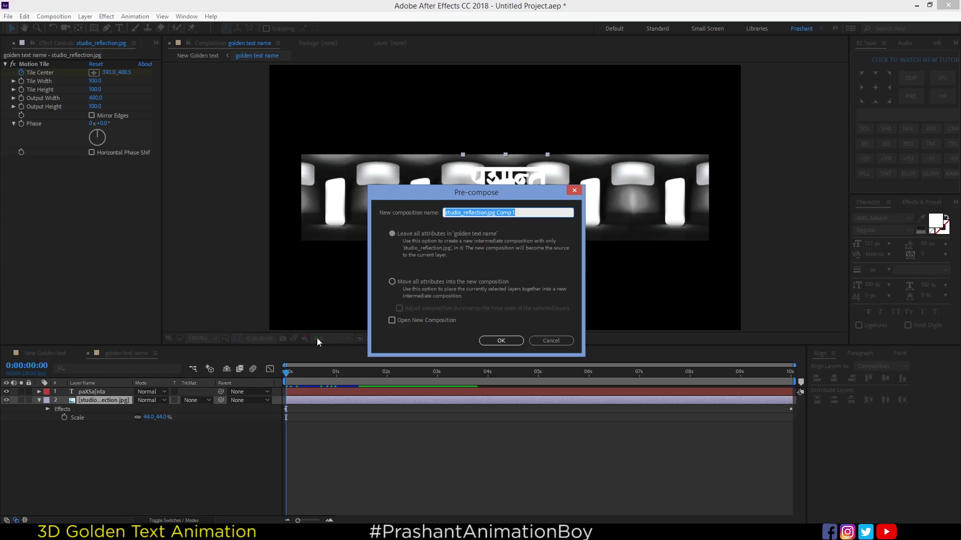
Pre-compose the reflection with all attributes moved and set its track matte to Alpha Matte
left_click(403, 282)
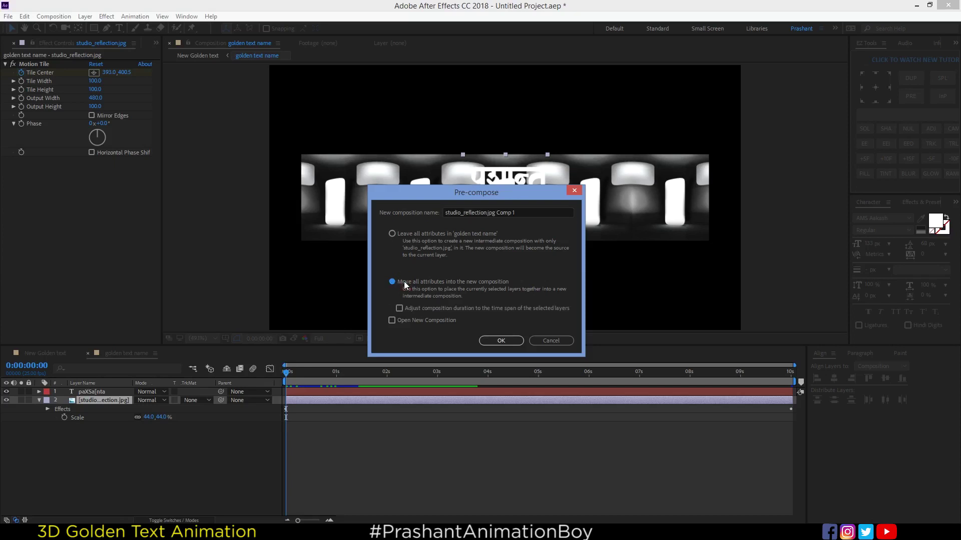
left_click(501, 341)
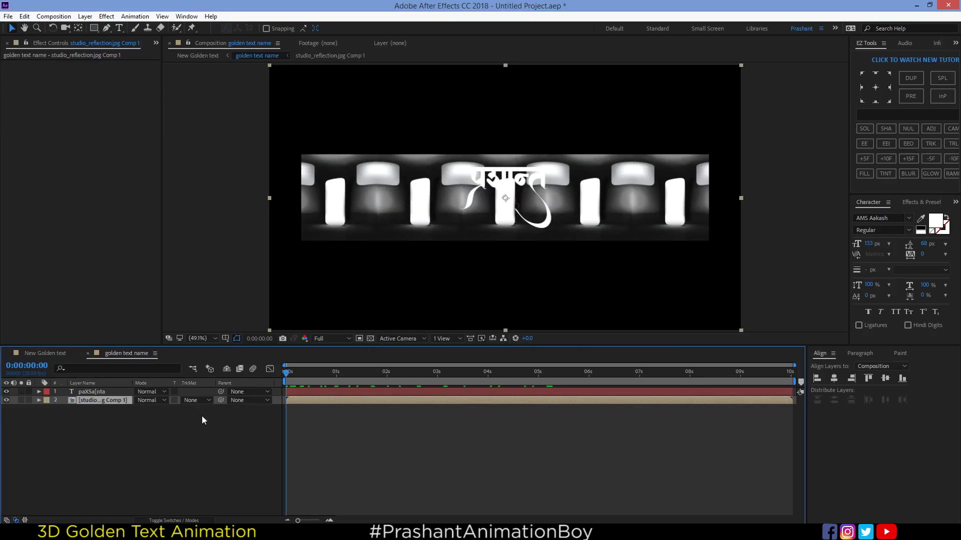
left_click(196, 400)
left_click(202, 426)
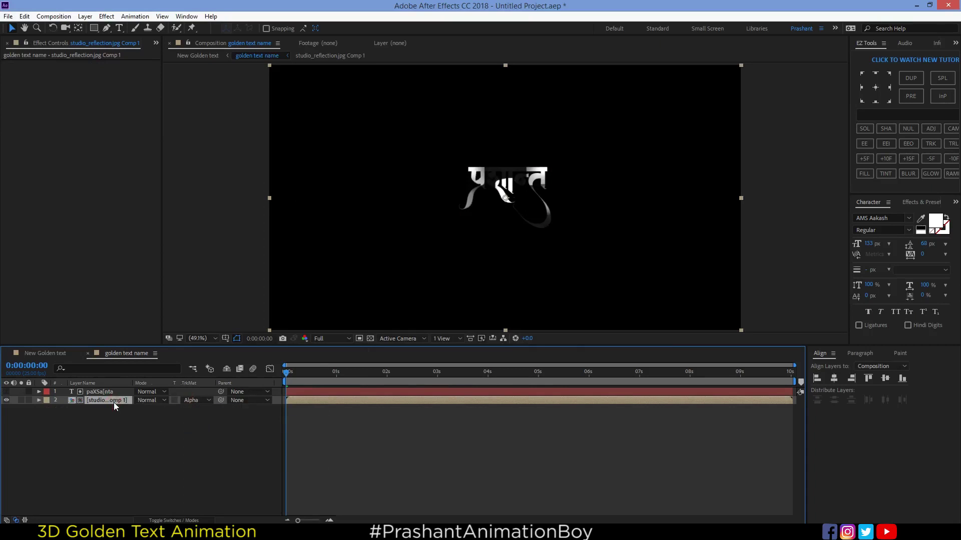
key("ctrl+space")
Apply CC Blobbylize with the text layer as Blob Layer, Softness 10 and Cut Away 4
type("cc")
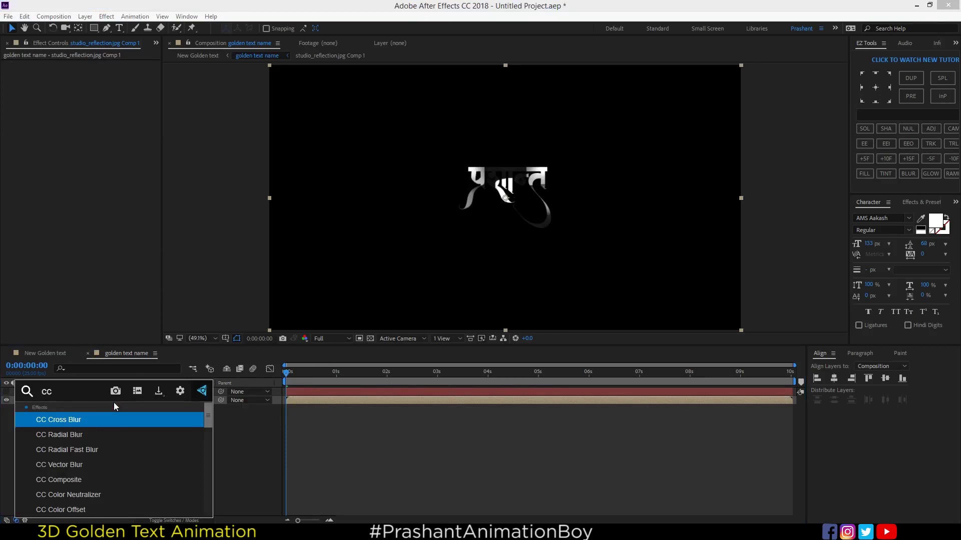
type(" b")
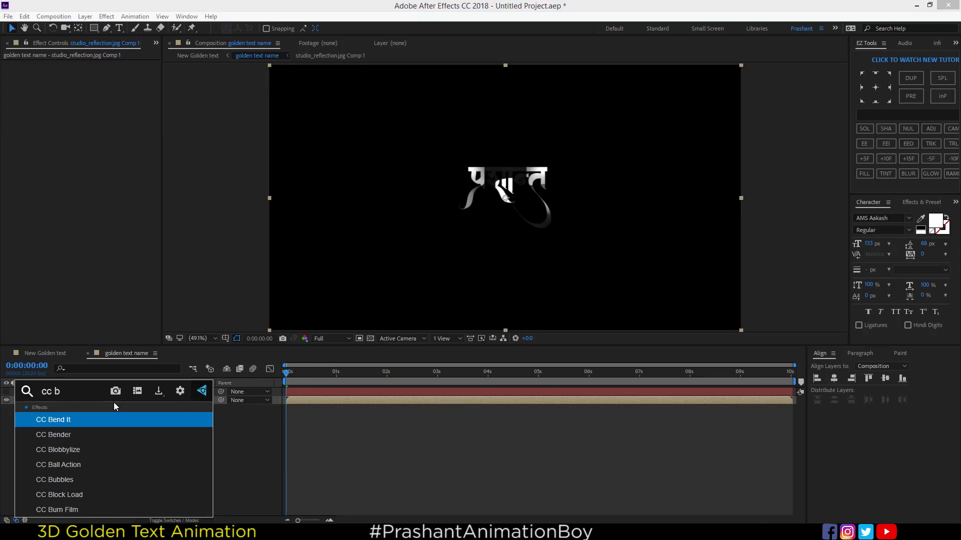
key("Down")
key("Down")
key("Return")
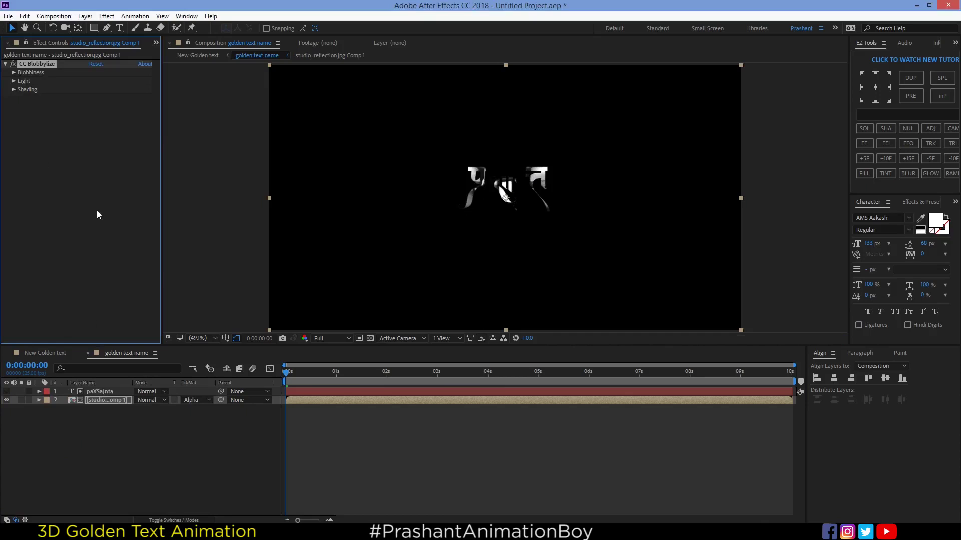
left_click(13, 73)
left_click(103, 81)
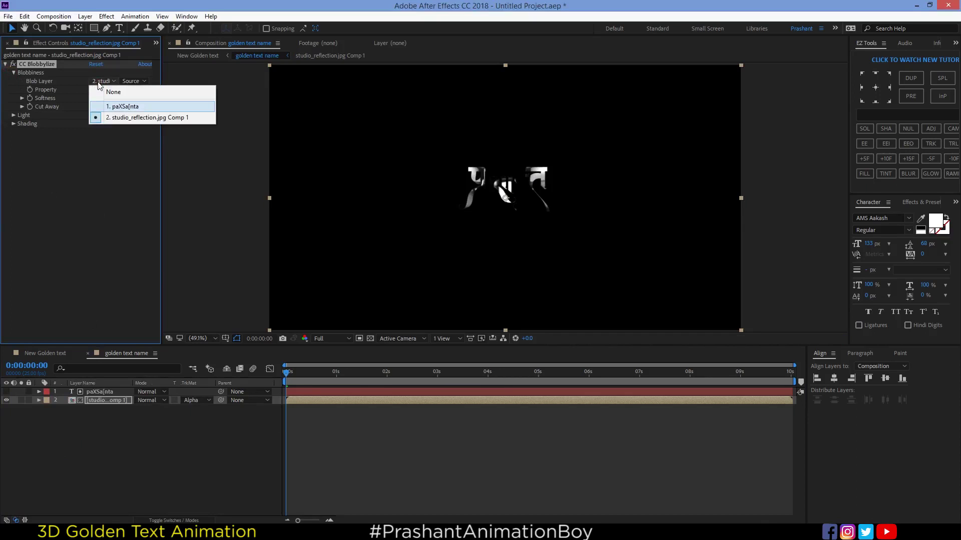
left_click(116, 106)
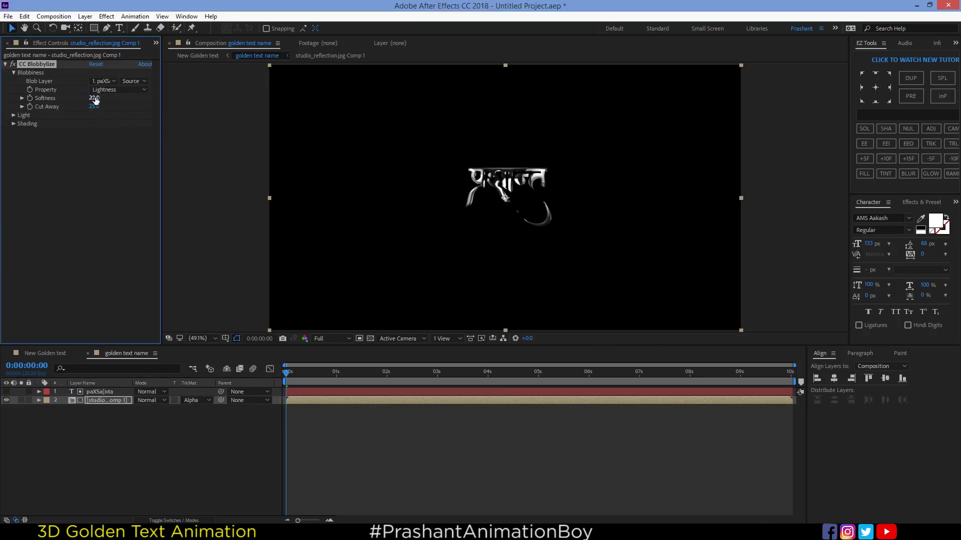
left_click(94, 98)
type("10")
left_click(106, 131)
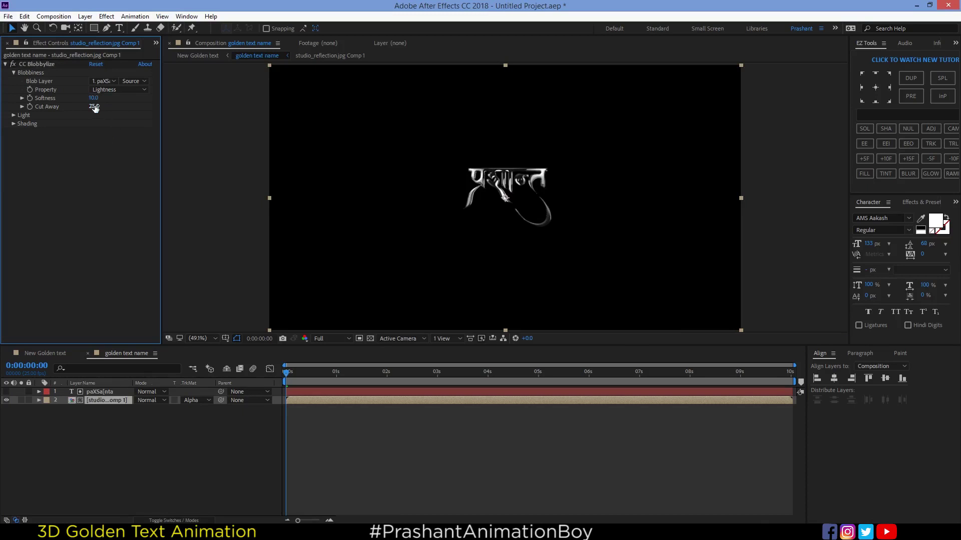
type("4")
key("Return")
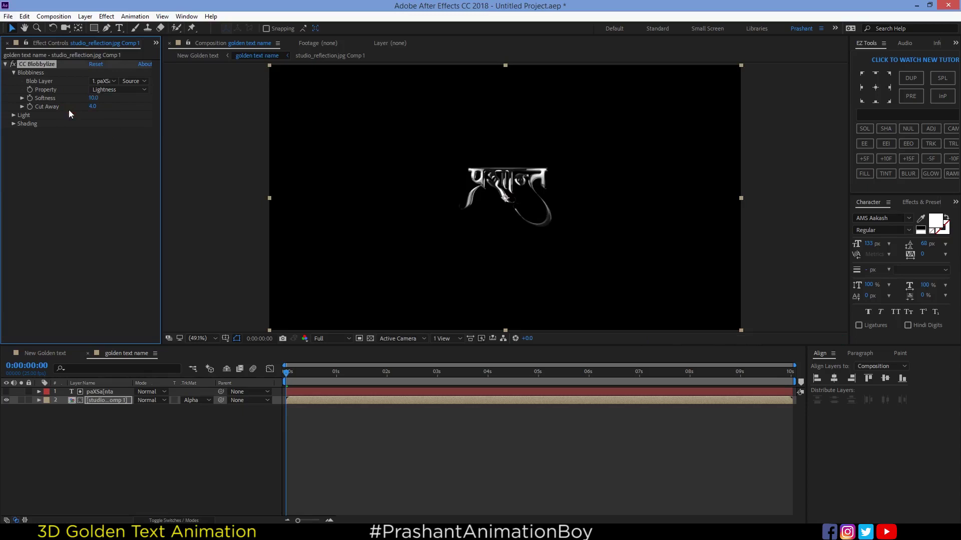
left_click(85, 144)
left_click(100, 402)
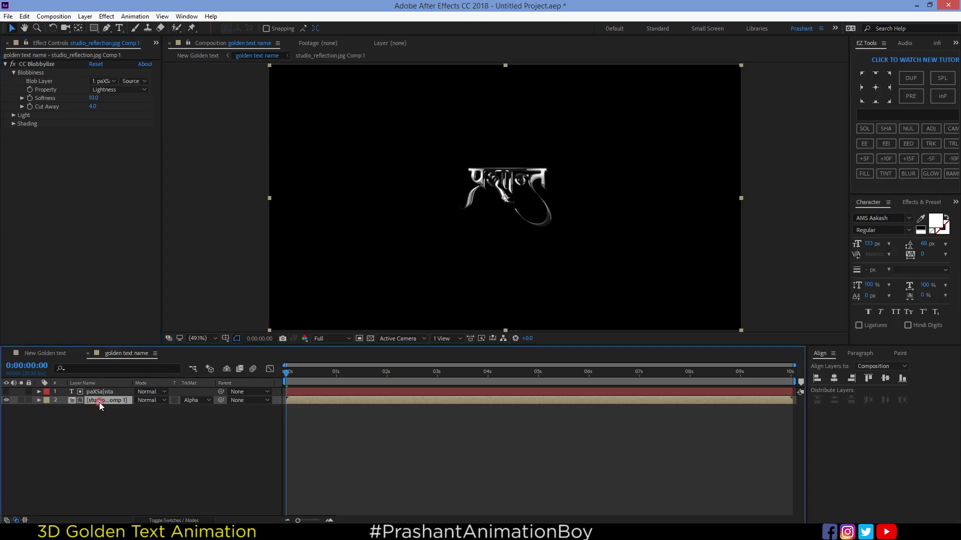
Apply CC Glass to the reflection and switch Blobbylize's property to Alpha
key("ctrl+space")
type("cc")
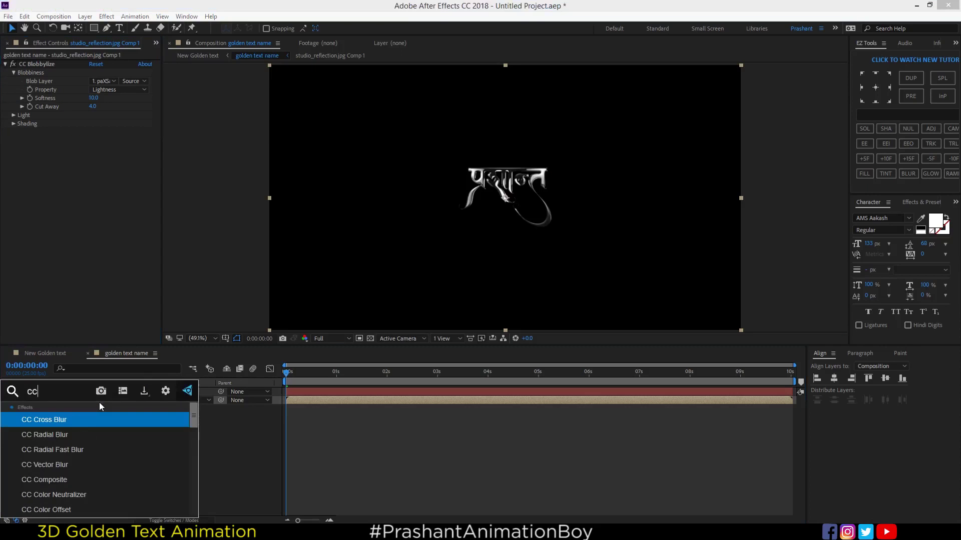
type(" glass")
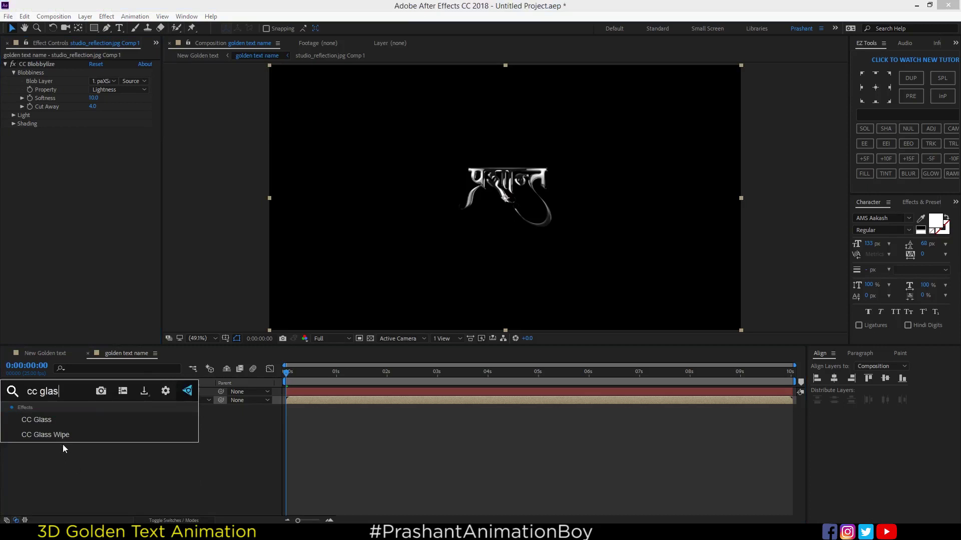
key("Return")
left_click(13, 141)
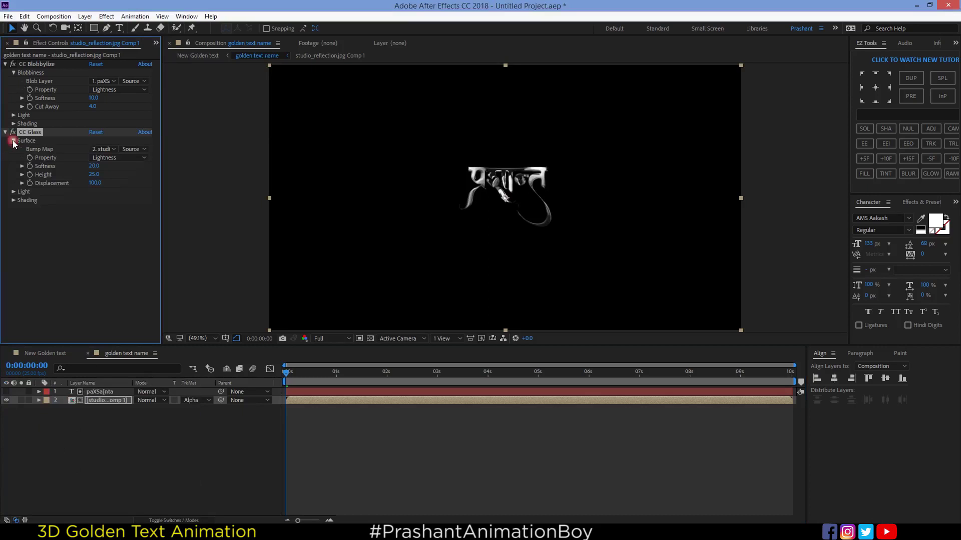
left_click(117, 91)
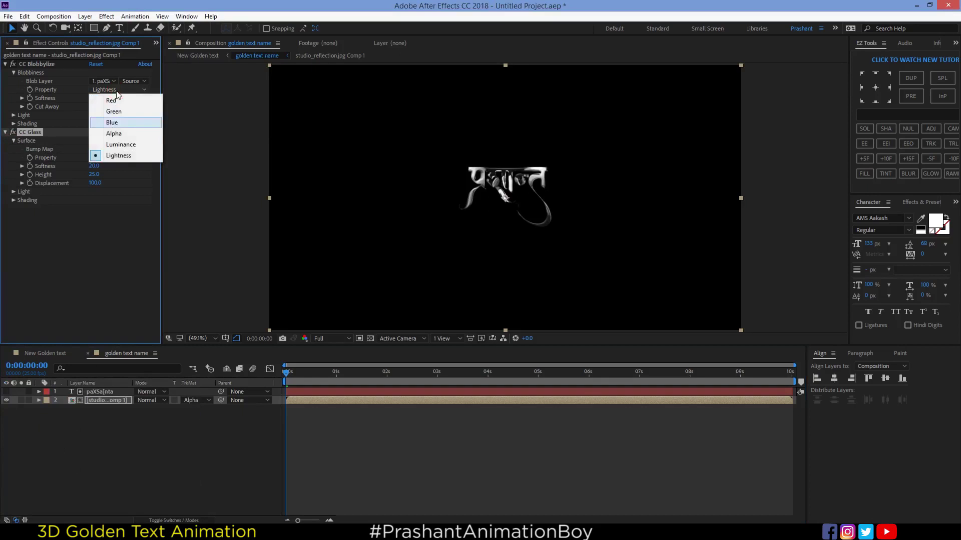
left_click(113, 133)
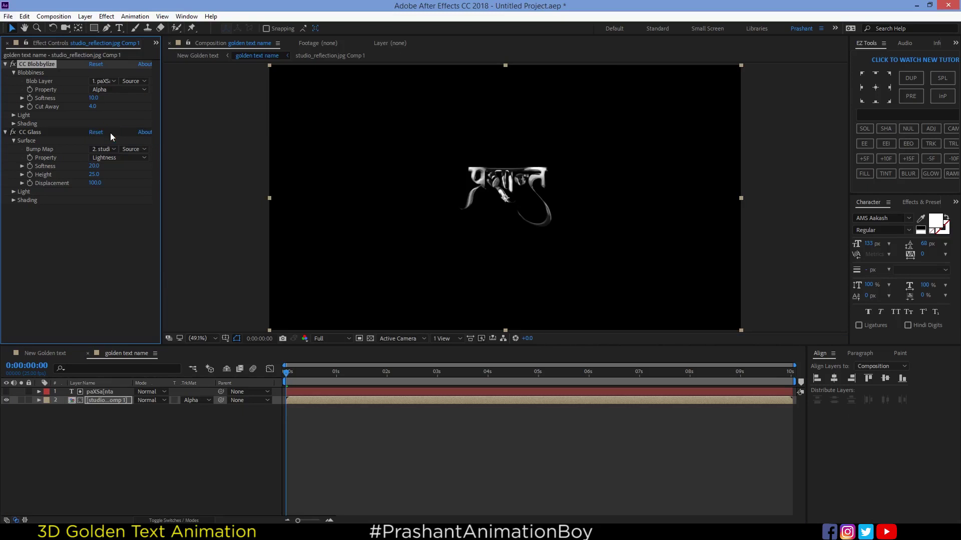
key("z")
left_click(501, 191)
scroll(514, 191, "up", 6)
key("v")
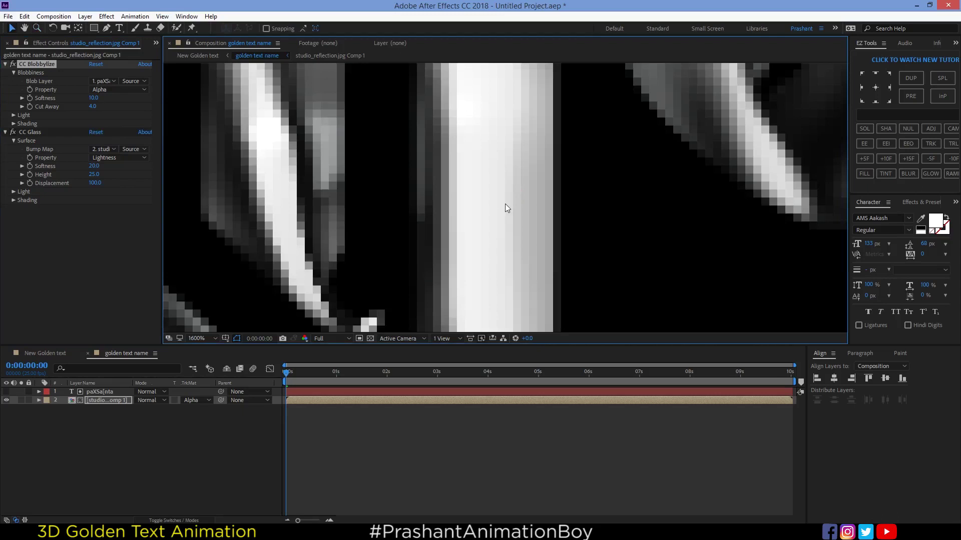
key("z")
left_click(521, 190, "alt")
left_click(520, 190, "alt")
left_click(425, 164, "alt")
key("v")
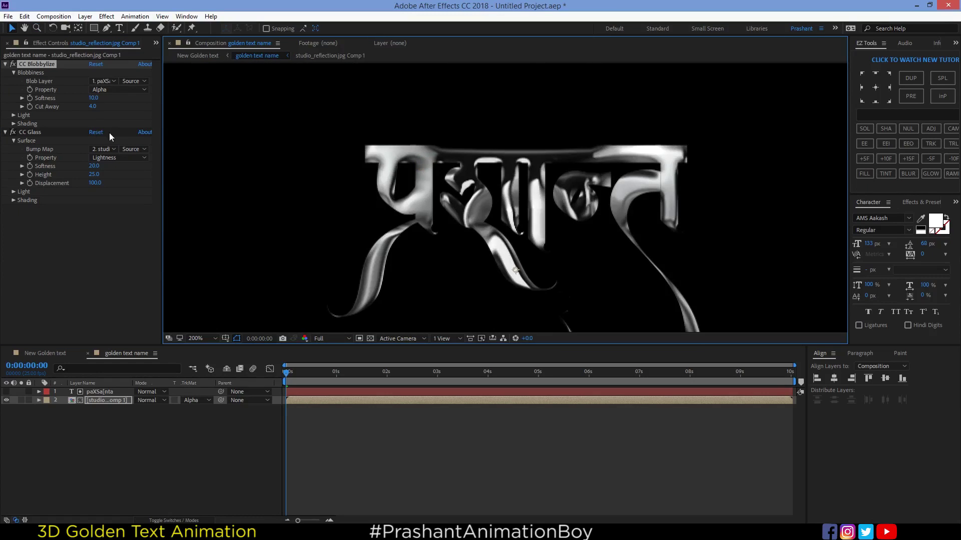
Set CC Glass Softness 40, Height 50 and property Red
left_click(95, 167)
type("40")
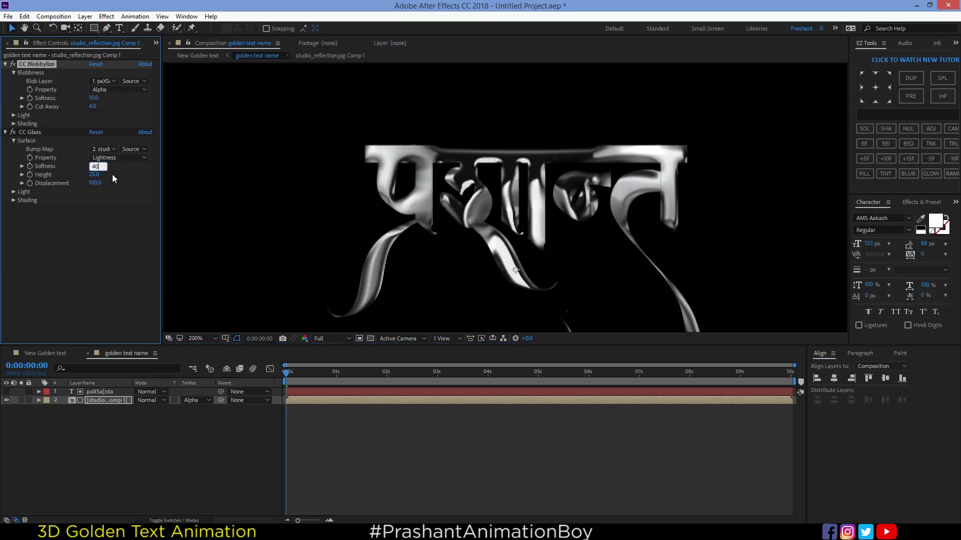
key("Return")
left_click(95, 174)
type("5")
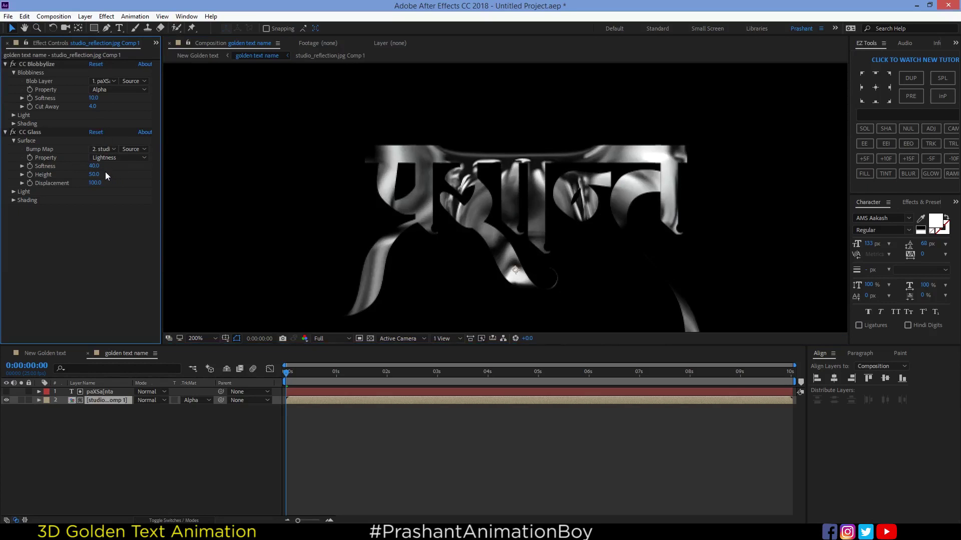
left_click(120, 158)
left_click(113, 171)
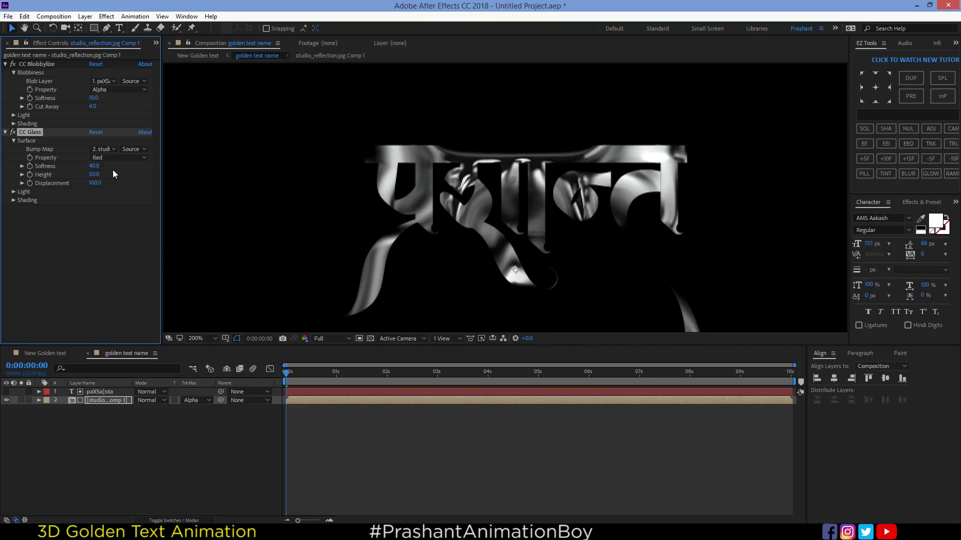
Set CC Glass Displacement to -400 and move Blobbylize below CC Glass
left_click(98, 183)
type("-400")
key("Return")
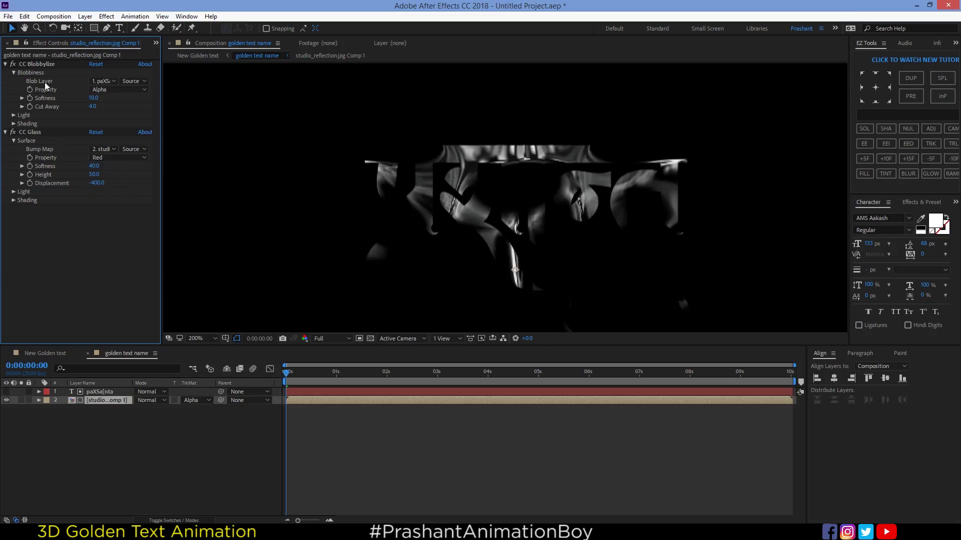
left_click_drag(38, 67, 62, 226)
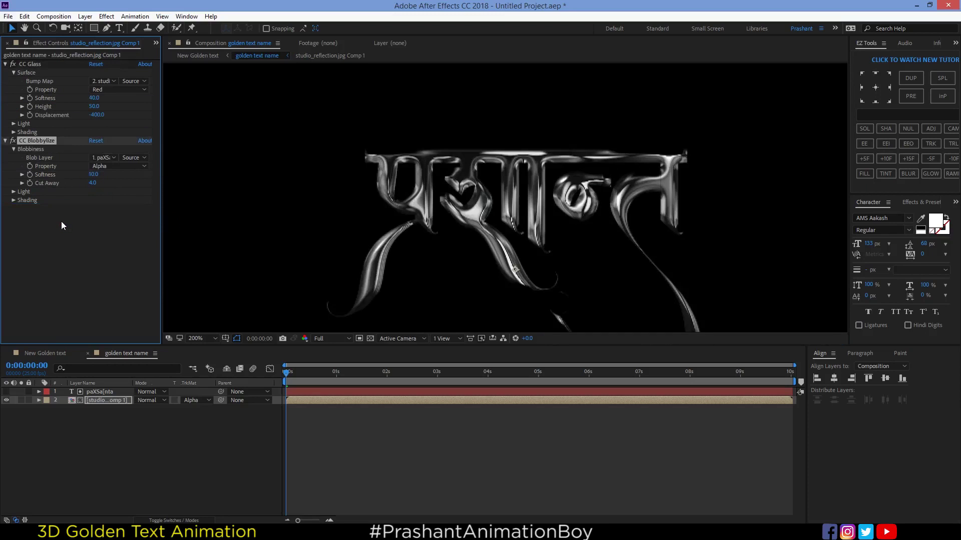
Preview the animation, then lower CC Blobbylize Softness from 10 to about 4.6
left_click(288, 372)
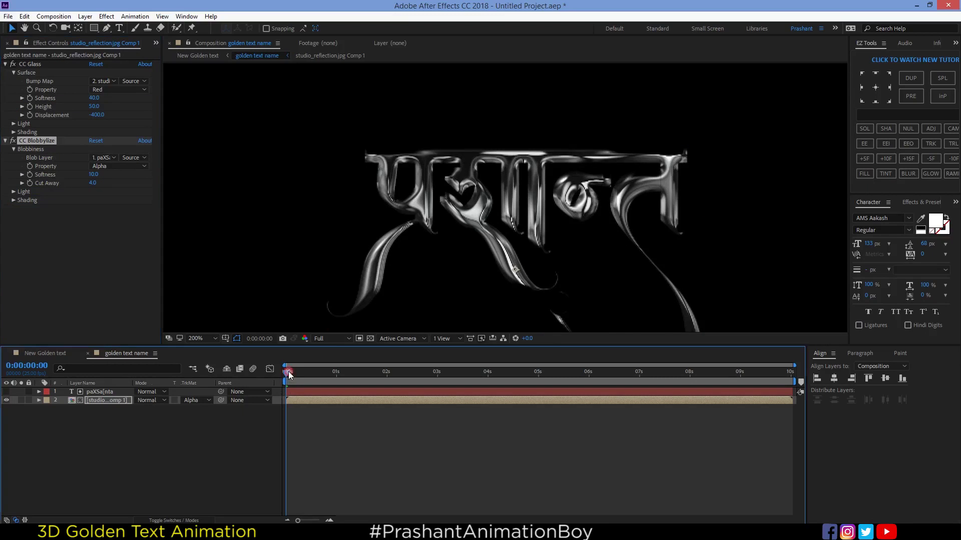
key("space")
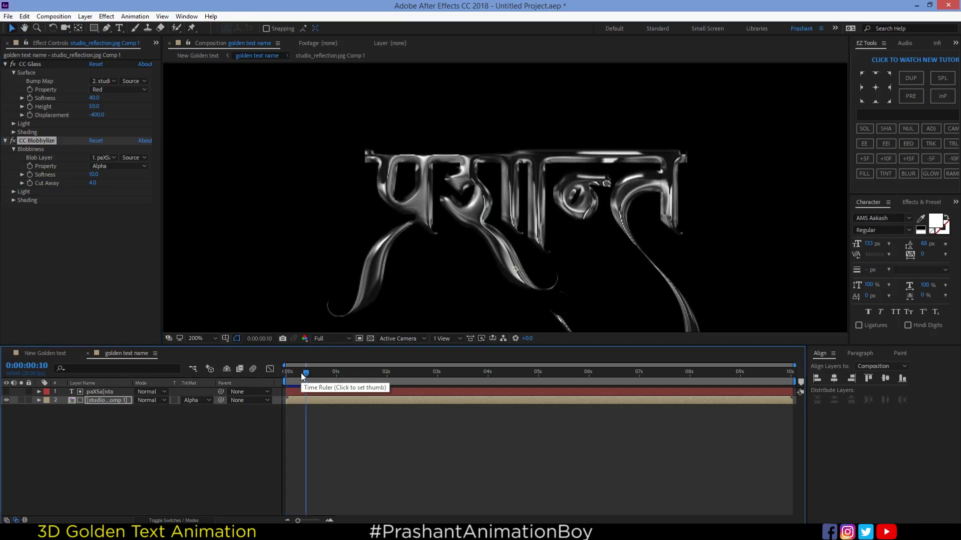
key("space")
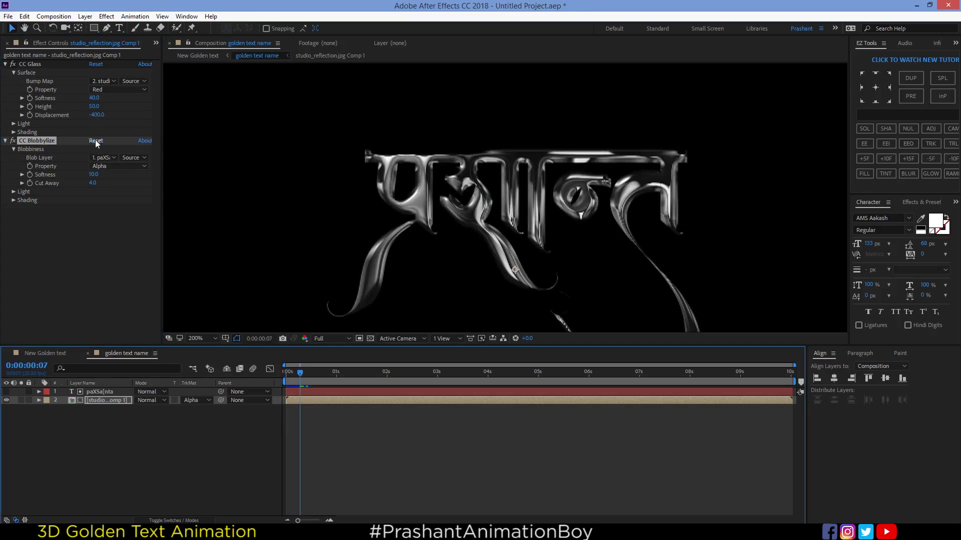
left_click(92, 174)
left_click_drag(92, 175, 68, 175)
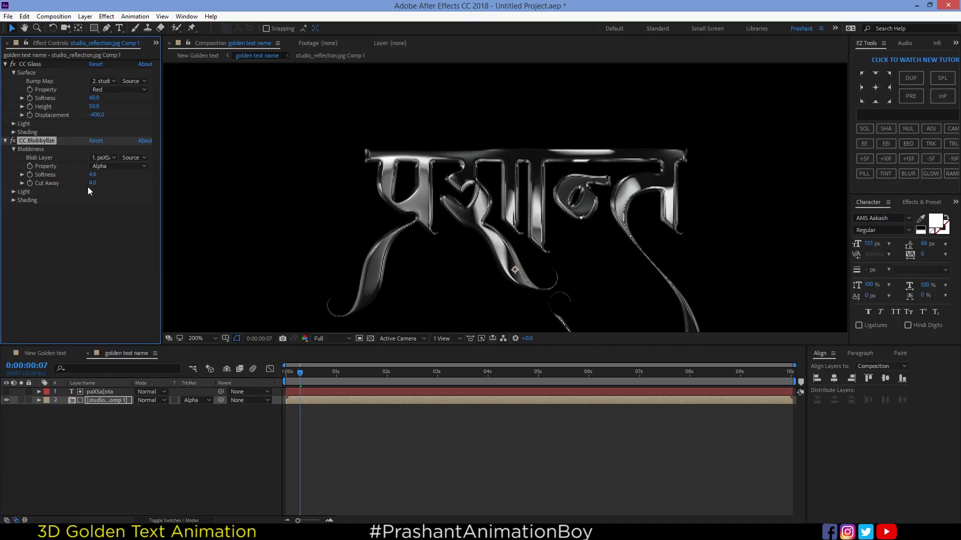
left_click(182, 449)
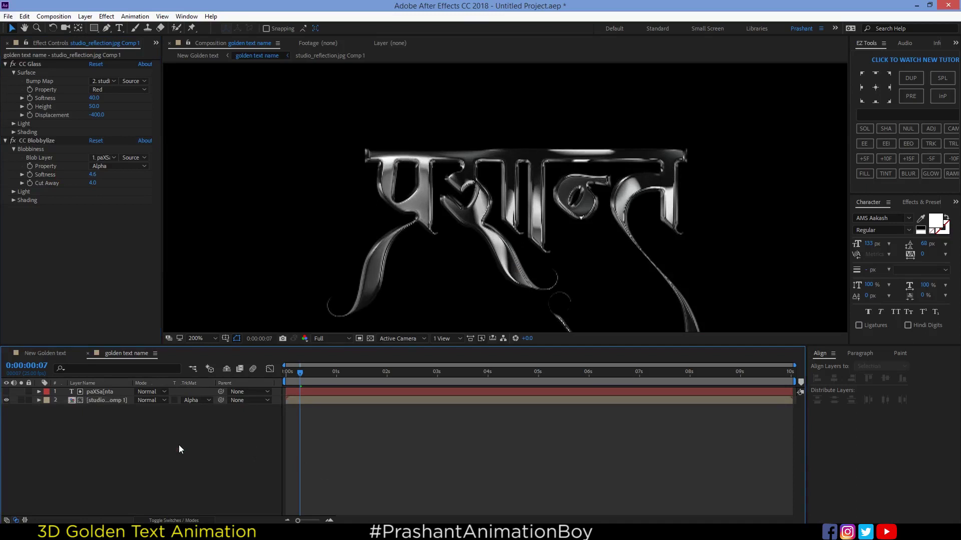
Add an adjustment layer with Curves shaped into an S-curve for contrast
right_click(103, 444)
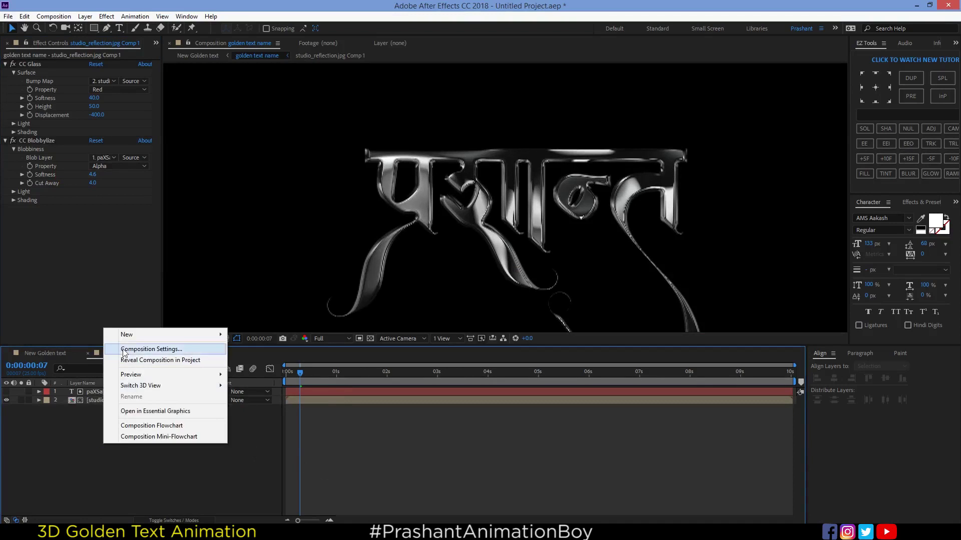
left_click(129, 332)
left_click(260, 414)
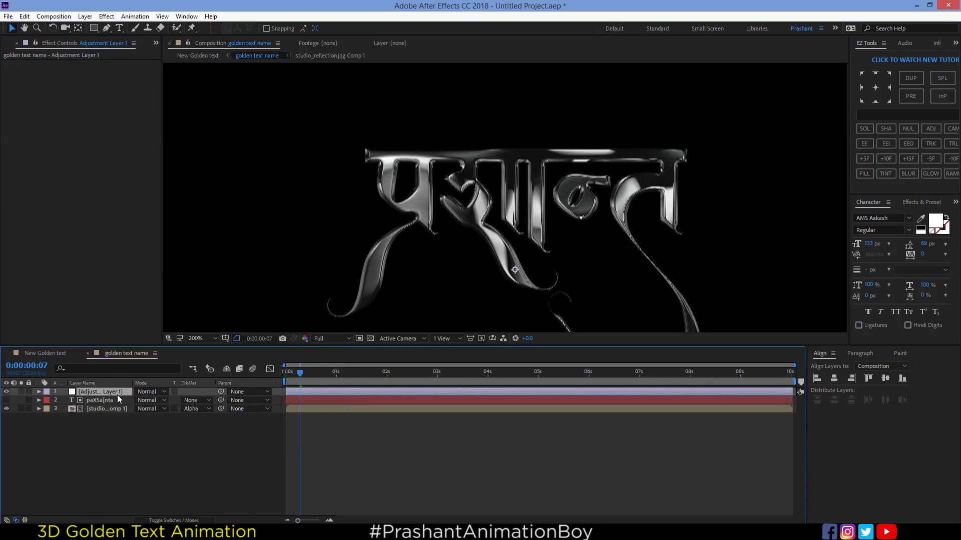
key("ctrl+space")
type("curv")
left_click(102, 416)
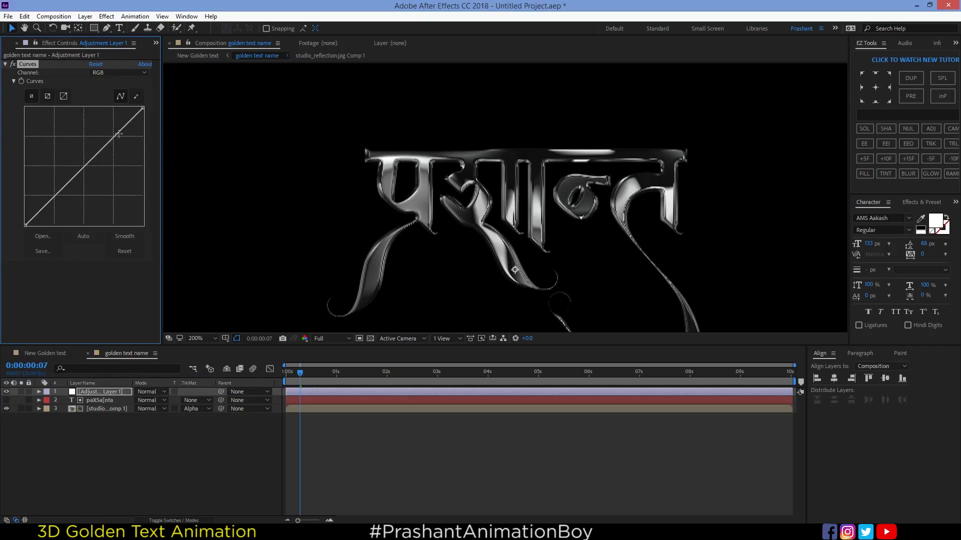
left_click_drag(119, 134, 109, 126)
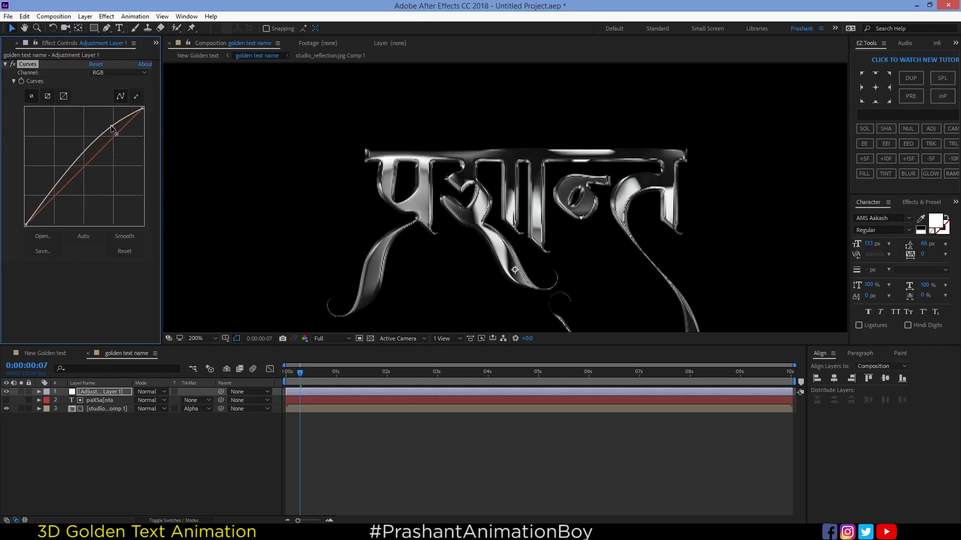
left_click_drag(74, 171, 67, 174)
left_click_drag(66, 183, 68, 184)
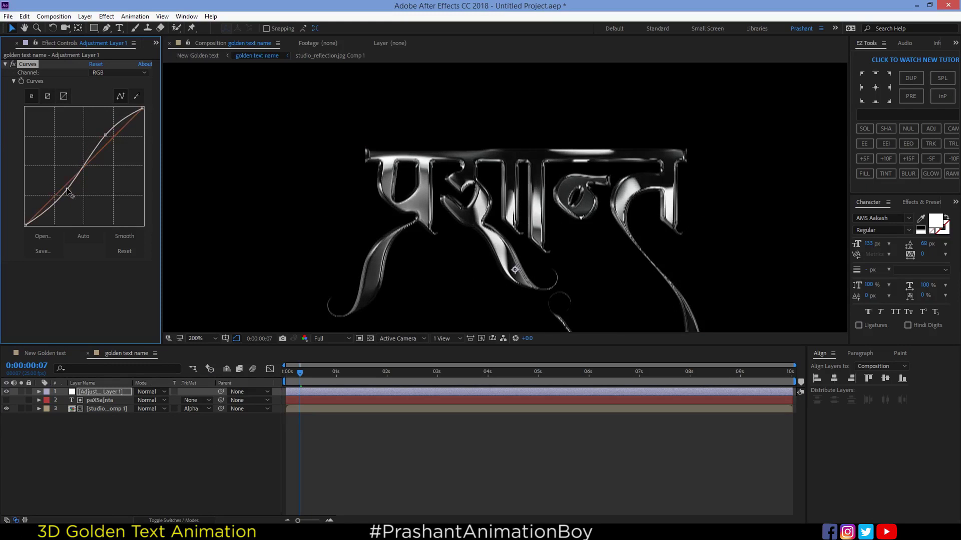
Raise the red and green curves and lower blue to turn the letters gold
left_click(101, 73)
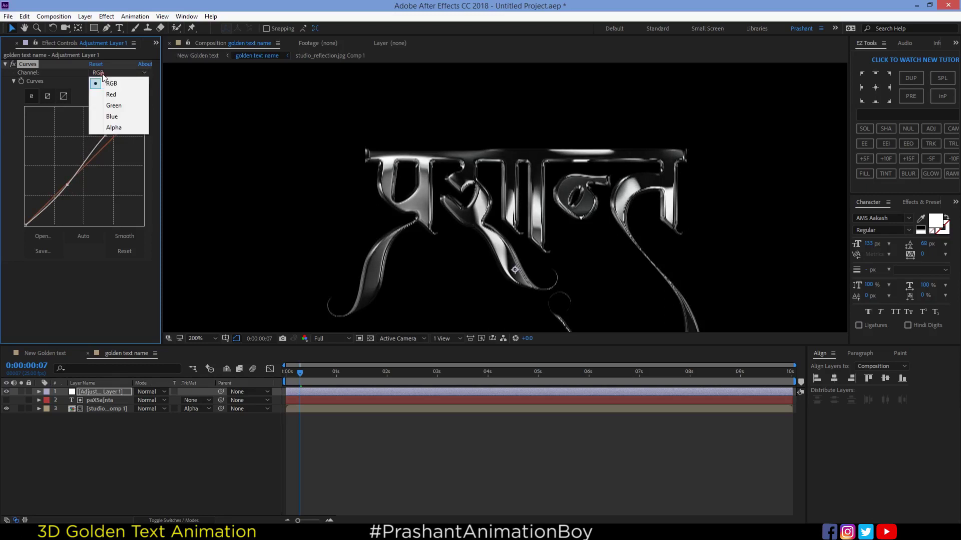
left_click(101, 95)
left_click_drag(117, 134, 95, 107)
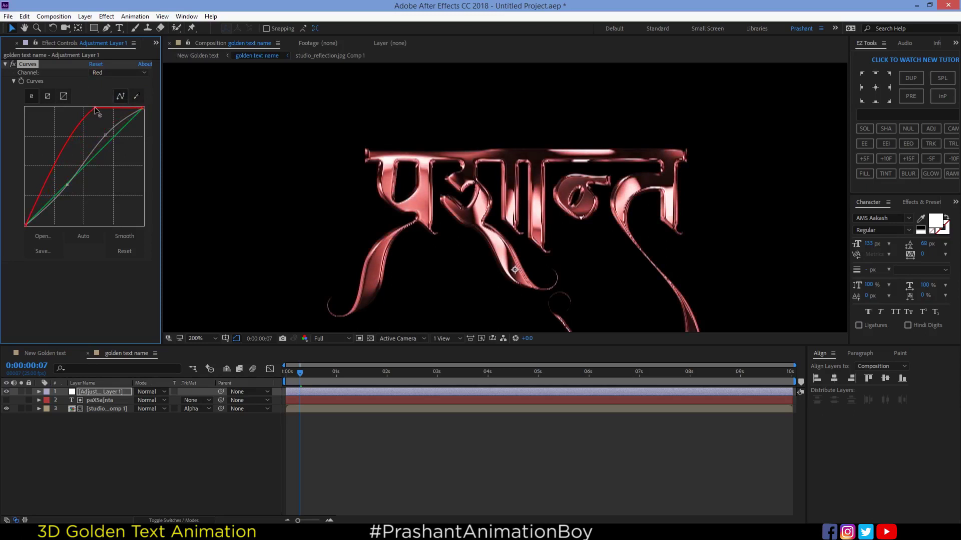
left_click(104, 73)
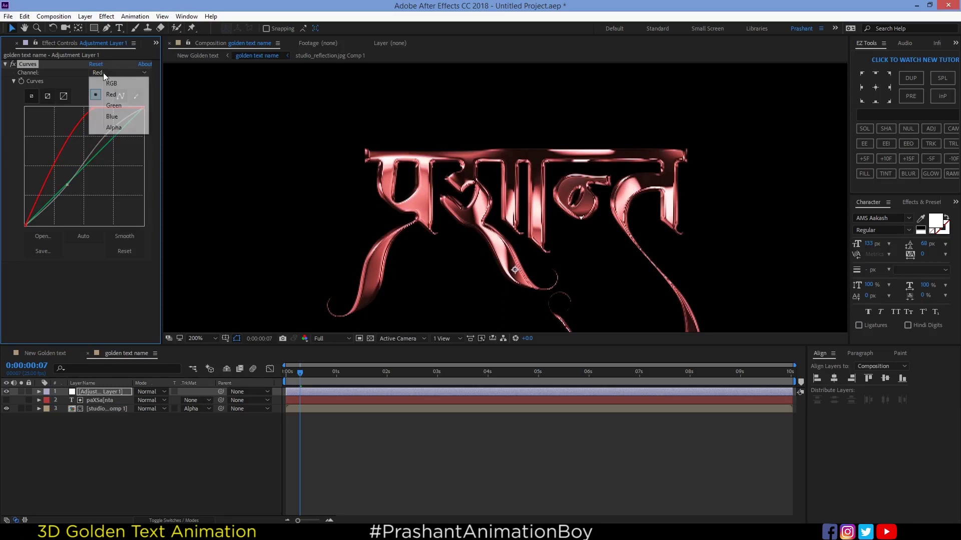
left_click(113, 106)
left_click_drag(106, 144, 100, 127)
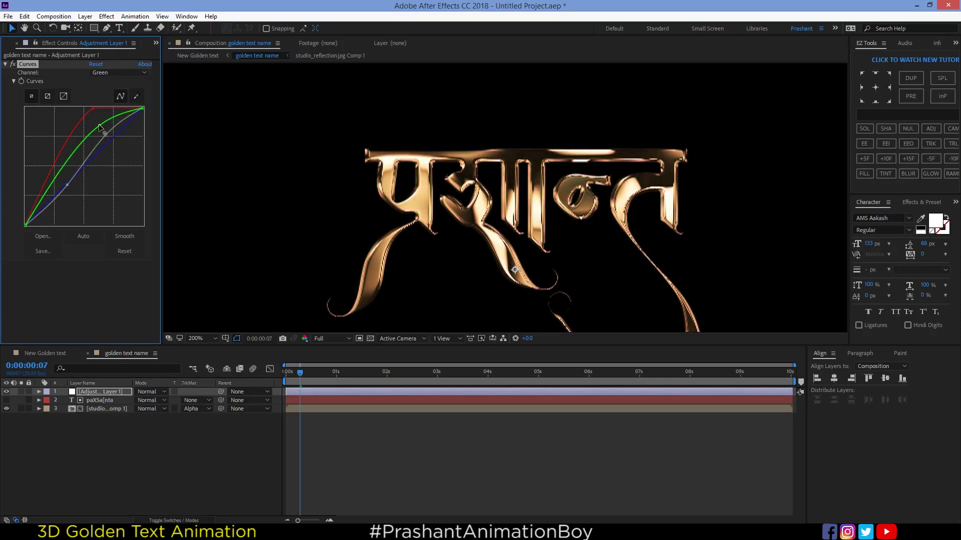
left_click(105, 72)
left_click(114, 117)
mouse_move(105, 144)
left_mouse_down()
mouse_move(108, 155)
mouse_move(110, 145)
left_mouse_up()
key("Home")
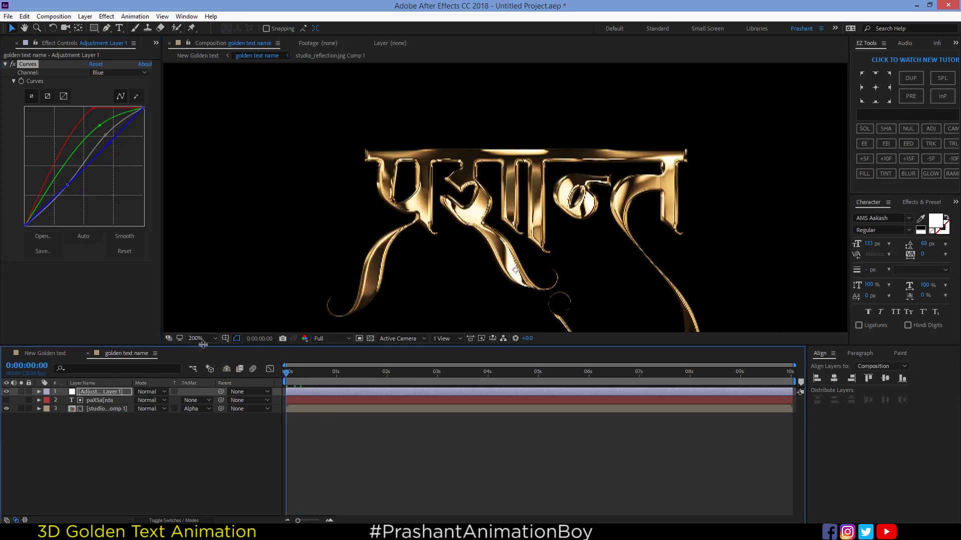
Fit the composition in the viewer and preview the golden title
left_click(200, 339)
left_click(233, 169)
key("space")
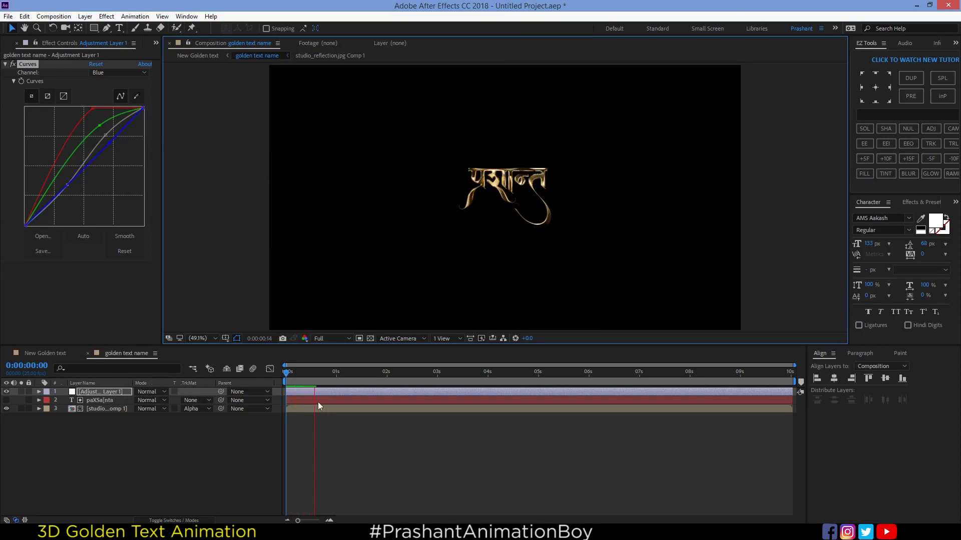
key("space")
key("space")
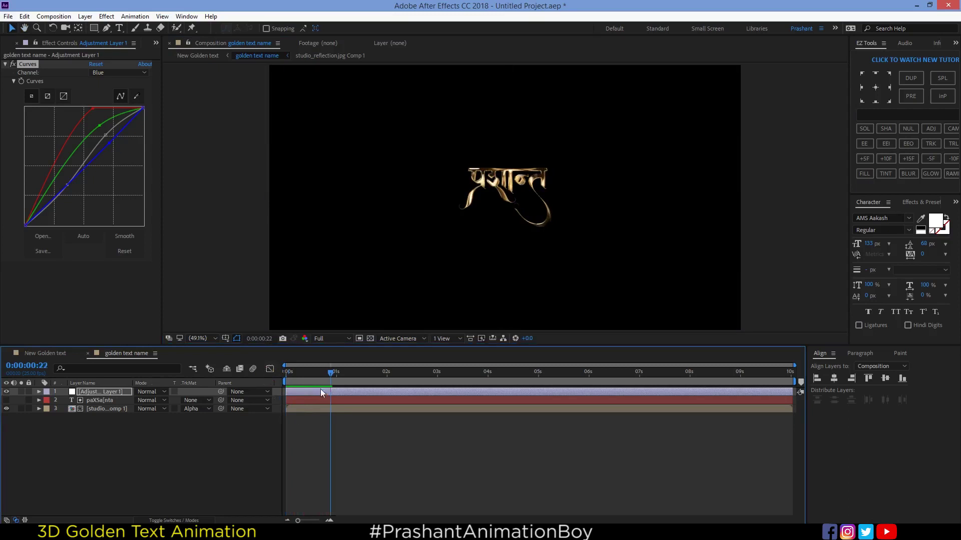
In studio_reflection.jpg Comp 1, keyframe Tile Center at 7:07 and move it to the 10-second end
double_click(98, 409)
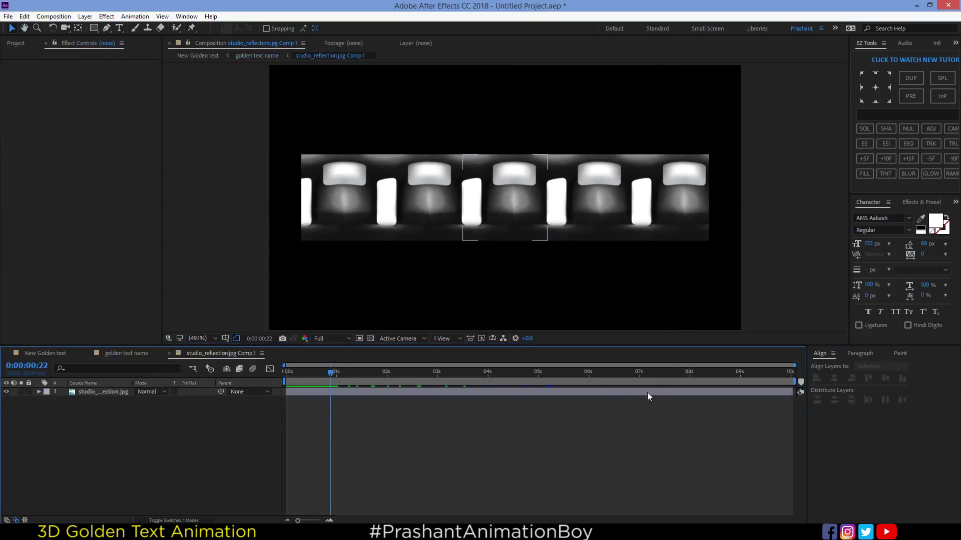
left_click(647, 392)
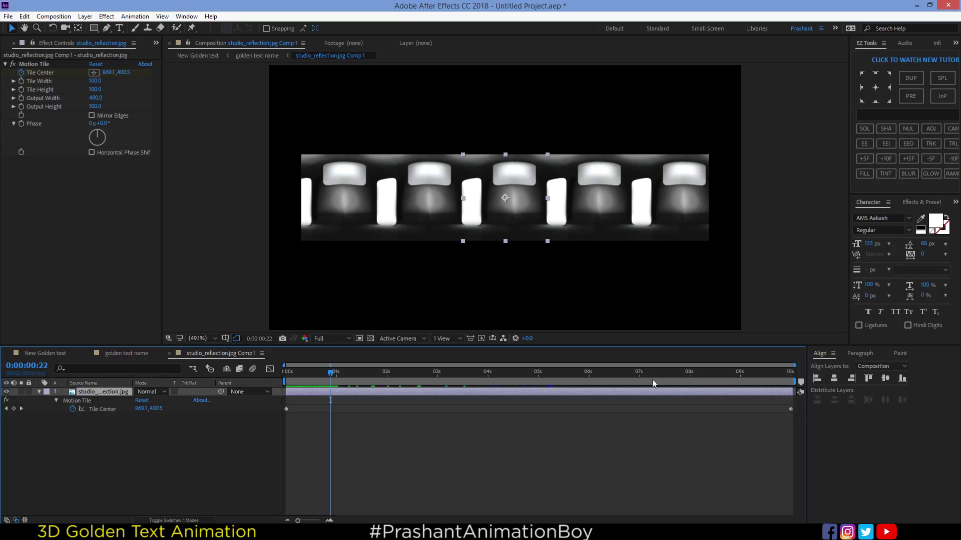
left_click(653, 381)
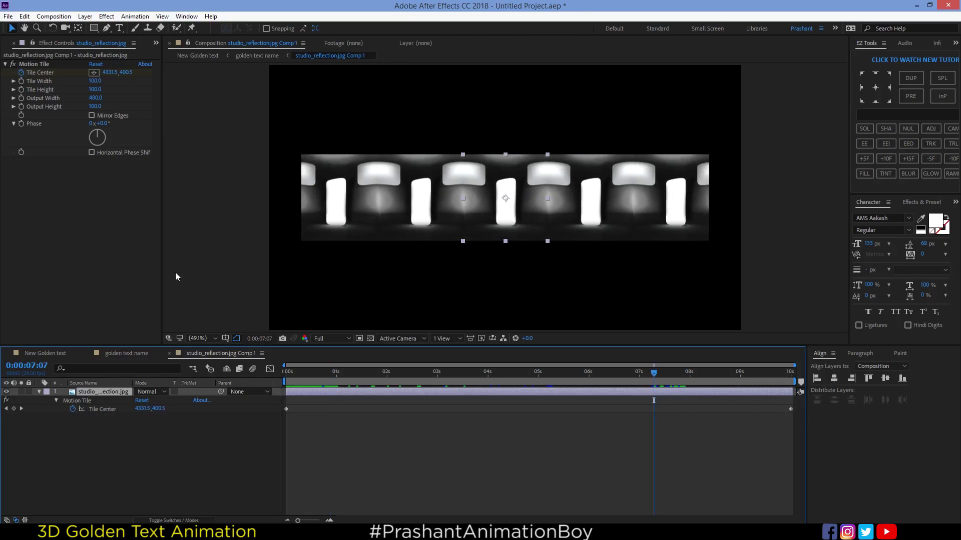
left_click(14, 409)
left_click_drag(774, 404, 796, 409)
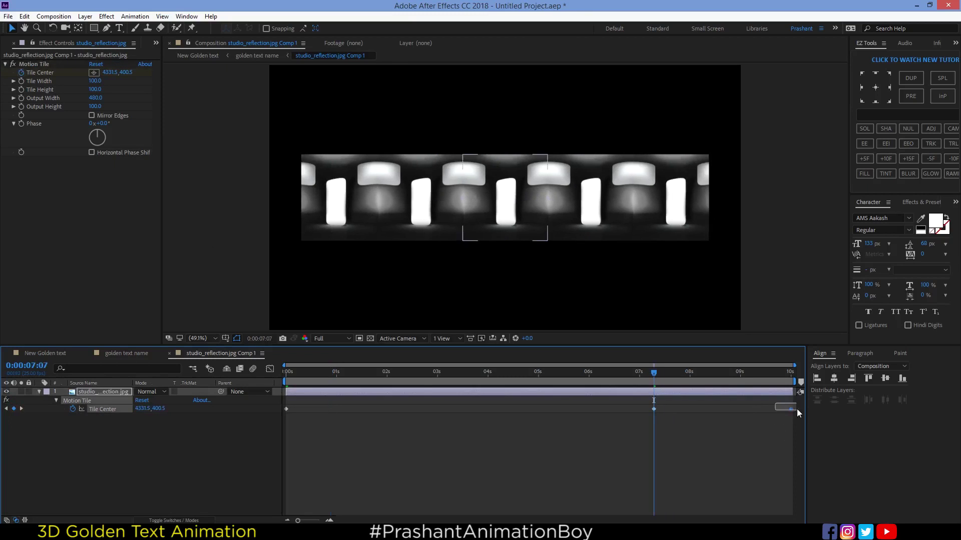
left_click_drag(654, 409, 793, 410)
key("space")
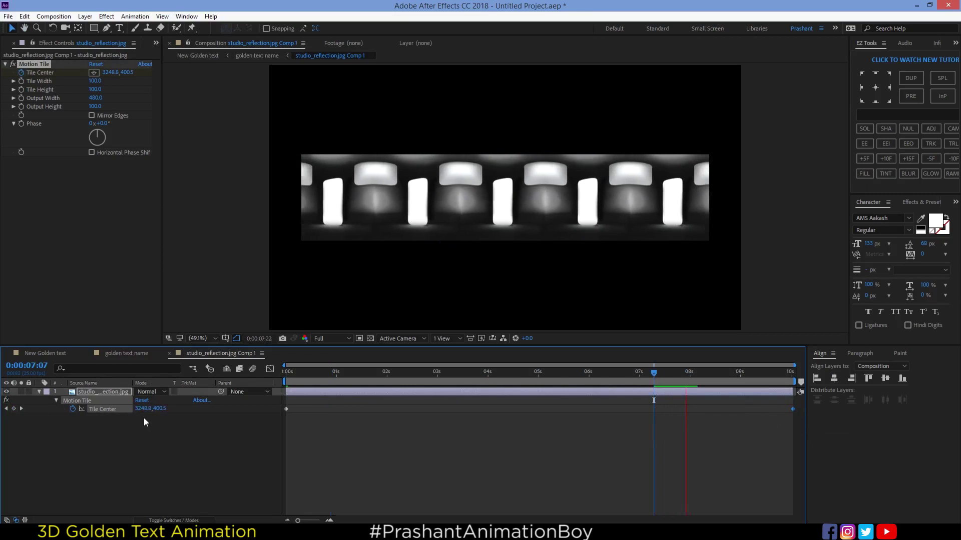
Preview golden text name with the new reflection, then return to New Golden text
left_click(119, 353)
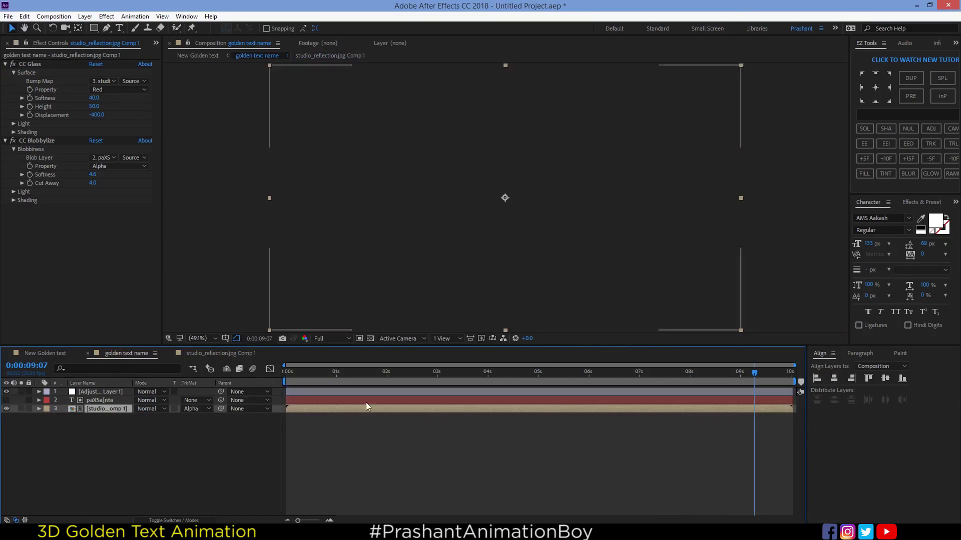
key("space")
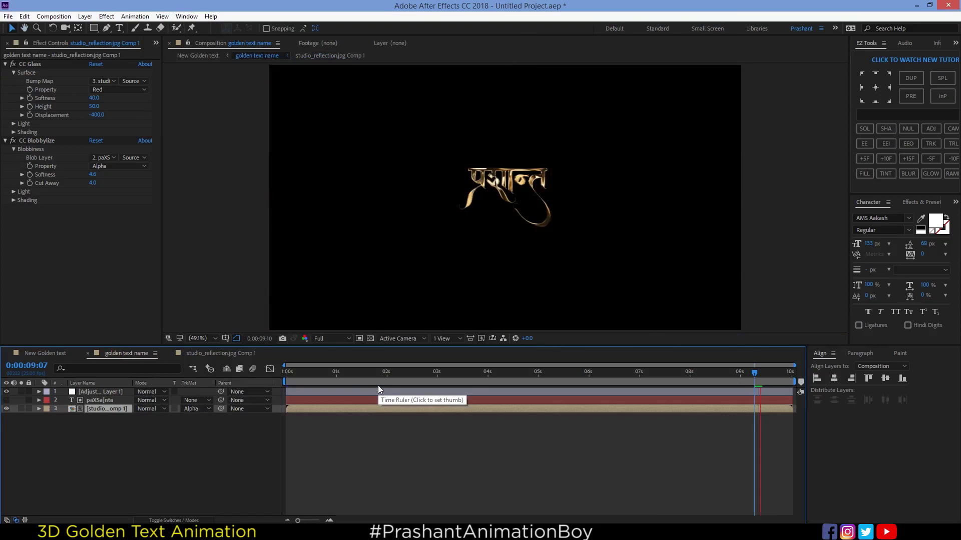
left_click(40, 355)
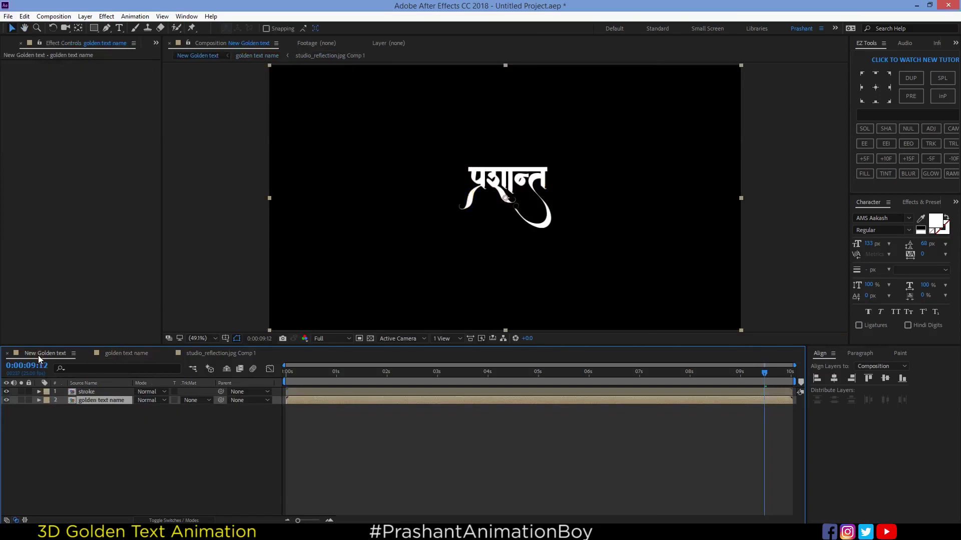
Apply the Vegas effect to the stroke layer through the quick effect search
left_click(6, 392)
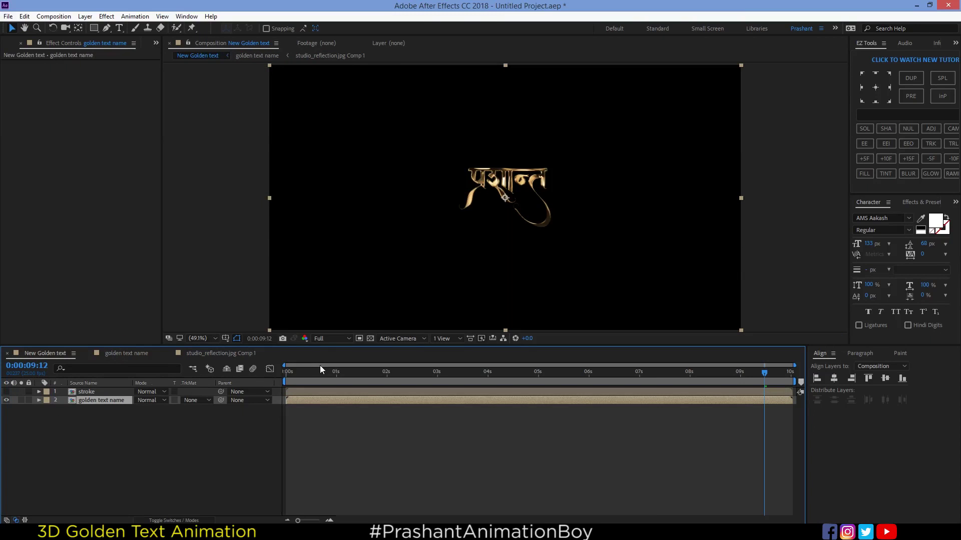
left_click(96, 392)
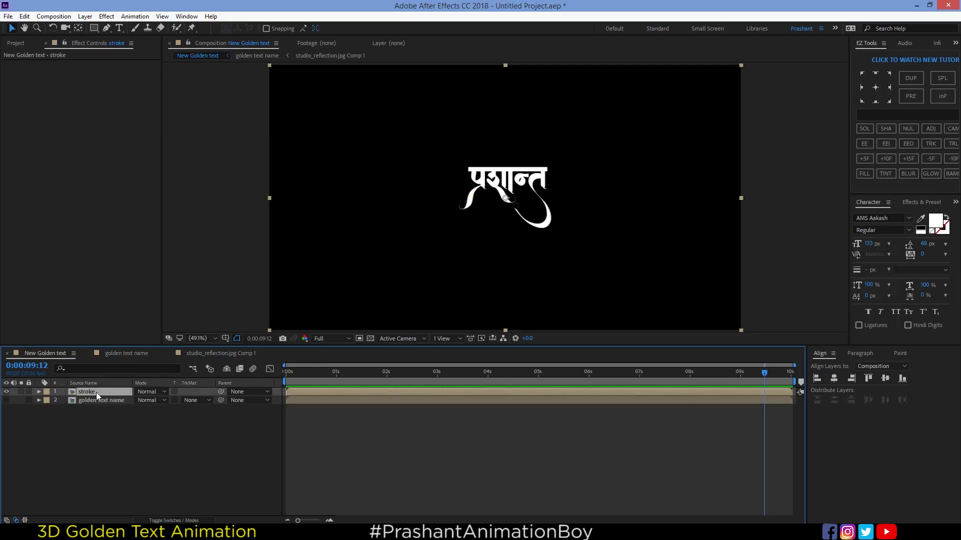
key("ctrl+space")
type("vegas")
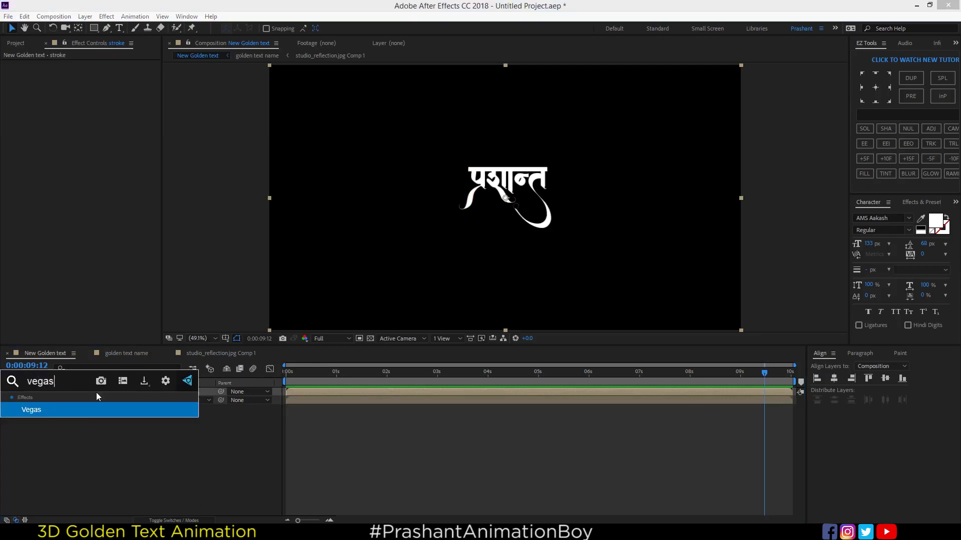
left_click(82, 410)
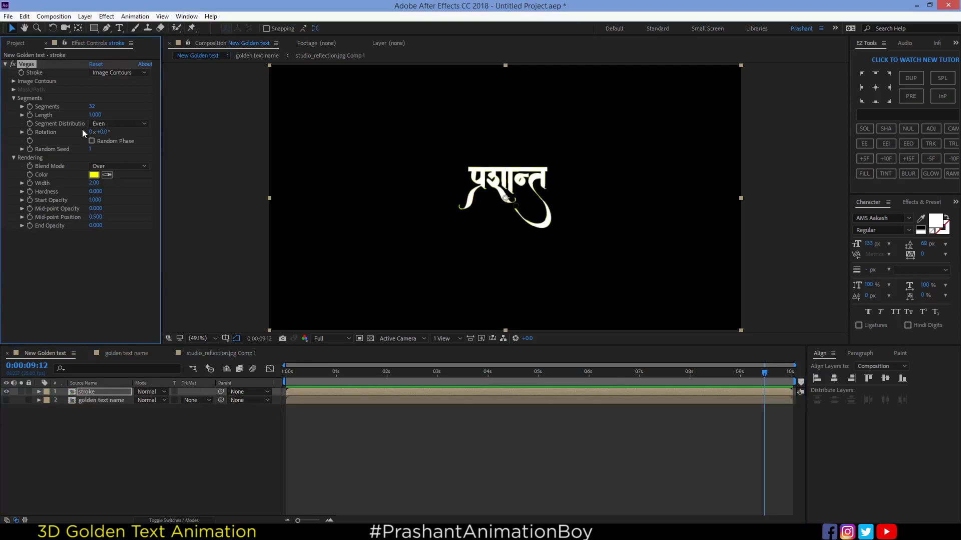
Set the Vegas blend mode to Transparent and the outline width to 1.50
left_click(100, 166)
left_click(108, 176)
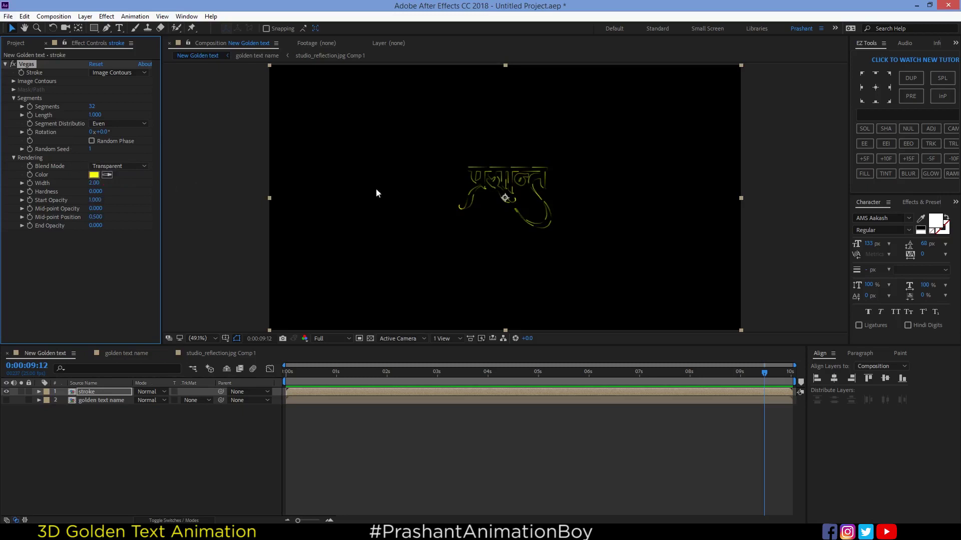
left_click_drag(89, 183, 87, 185)
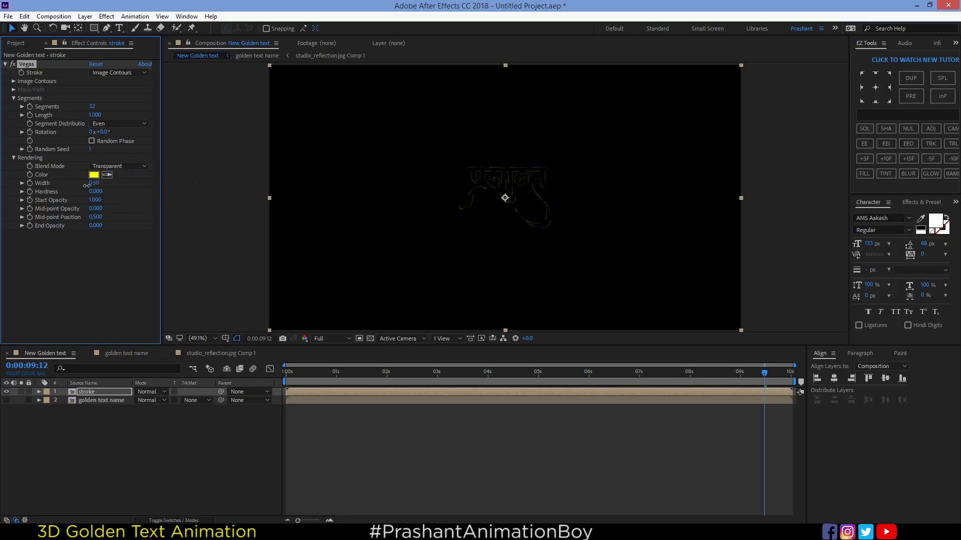
left_click(95, 184)
type("1.5")
key("Return")
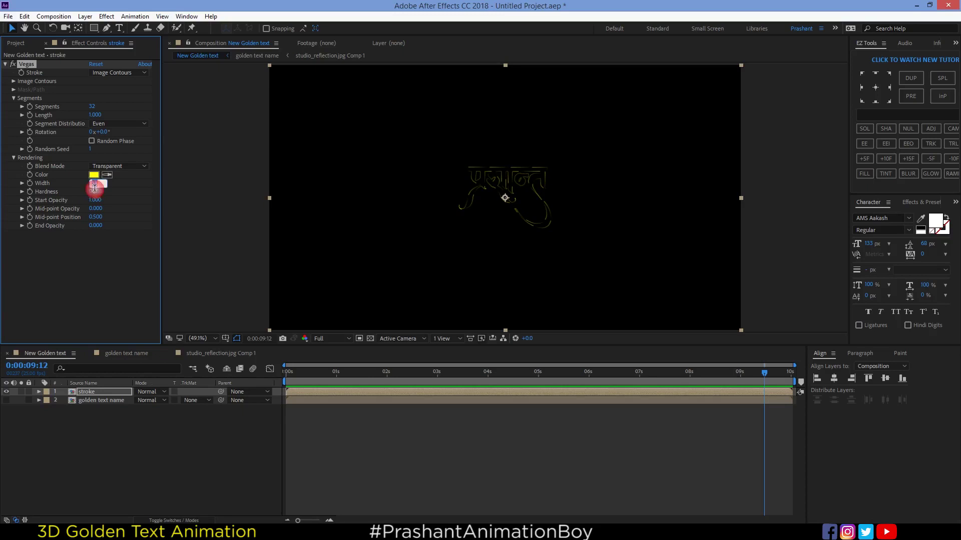
left_click(121, 185)
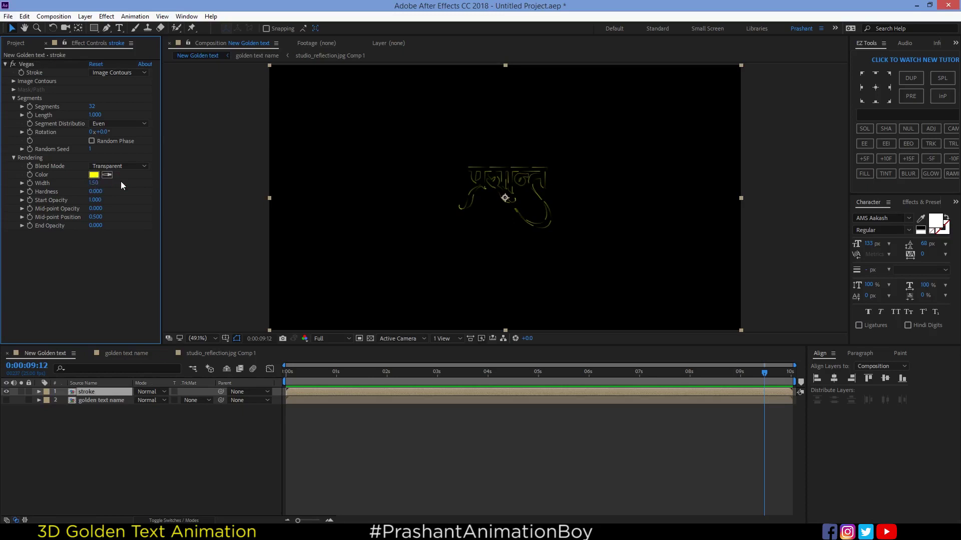
Set Vegas to 2 segments and pick white as the outline colour
left_click_drag(92, 107, 78, 110)
left_click(90, 107)
type("2")
key("Return")
left_click(94, 174)
left_click_drag(733, 225, 672, 195)
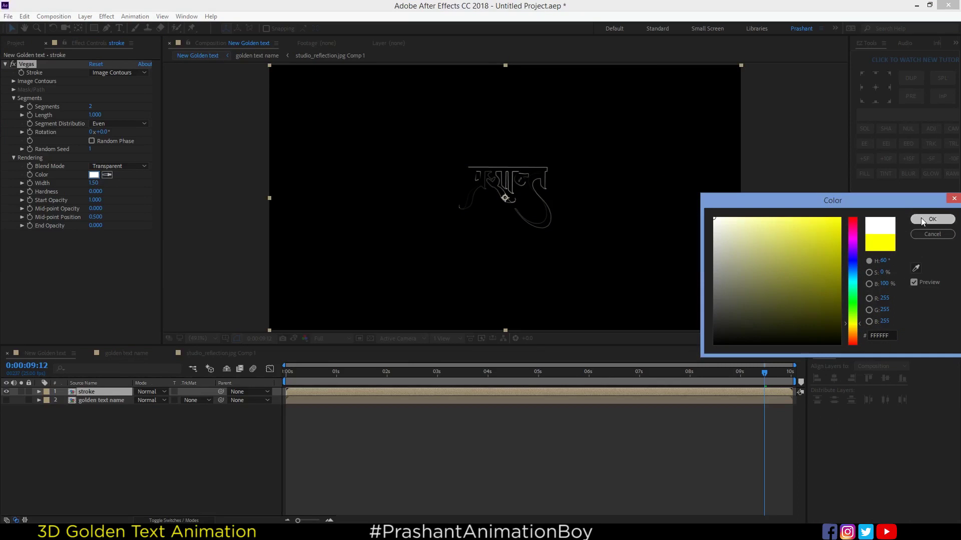
Confirm the white colour, then set Vegas Mid-point Opacity to 0.600 and Hardness to 0.660
left_click(916, 219)
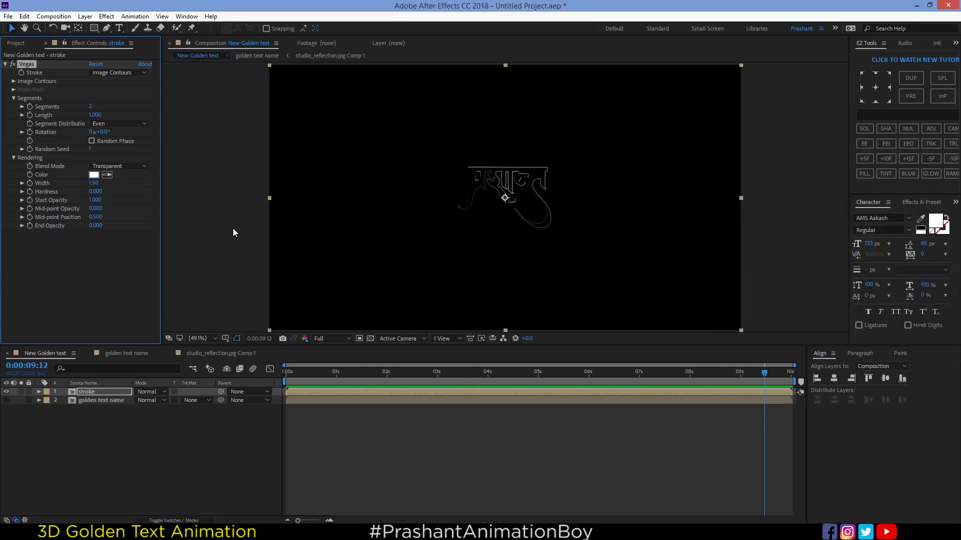
left_click(96, 208)
type(".6")
key("Return")
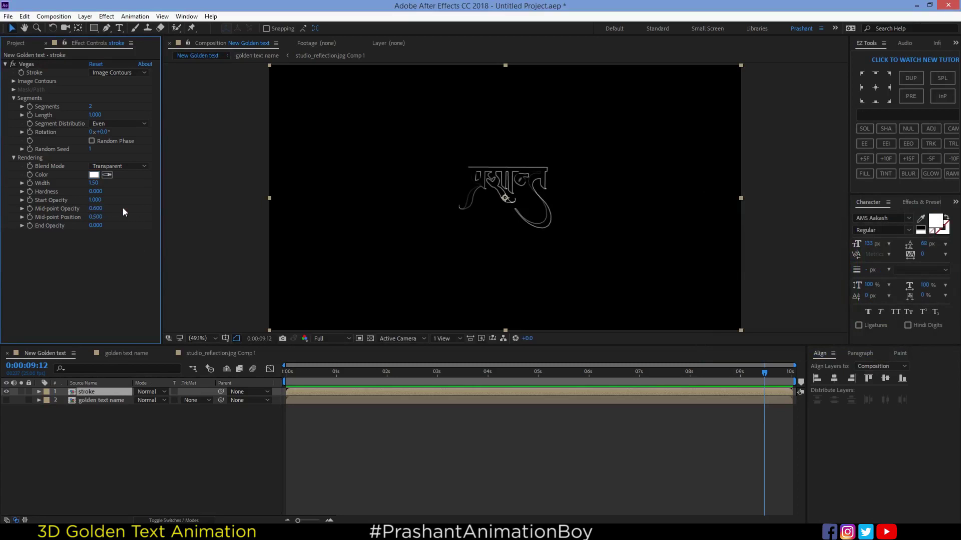
left_click_drag(95, 192, 127, 196)
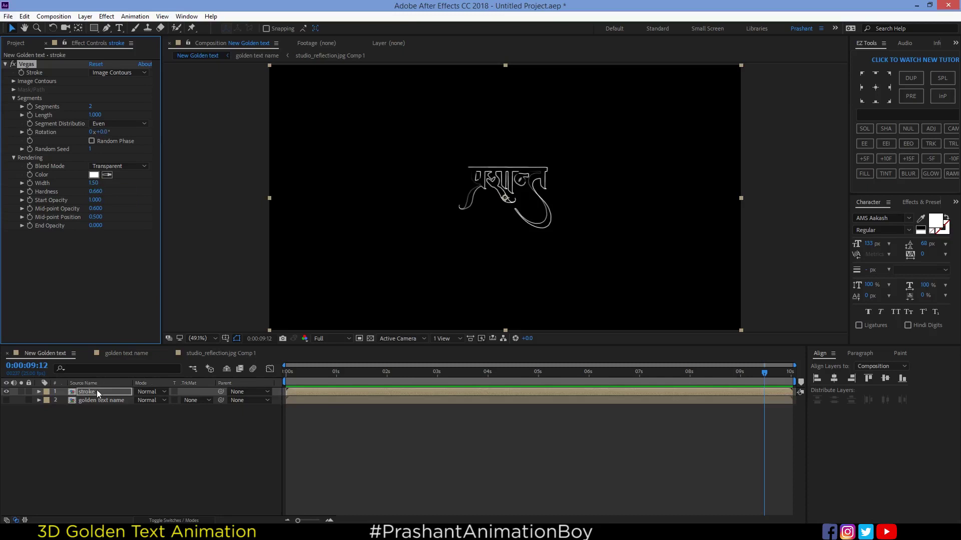
Keyframe the Vegas Rotation, move that keyframe to the start and enter a value of 1
left_click(30, 135)
left_click(113, 391)
key("u")
left_click_drag(764, 409, 284, 414)
left_click(102, 133)
type("120")
key("Return")
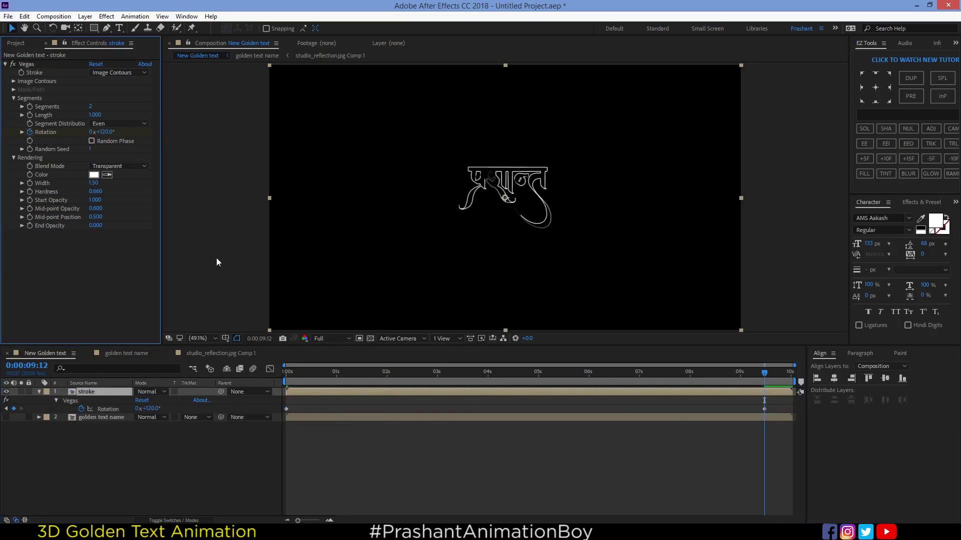
Preview the rotating outline from the start, then reselect the Vegas effect and stroke layer
left_click(253, 382)
key("Home")
key("space")
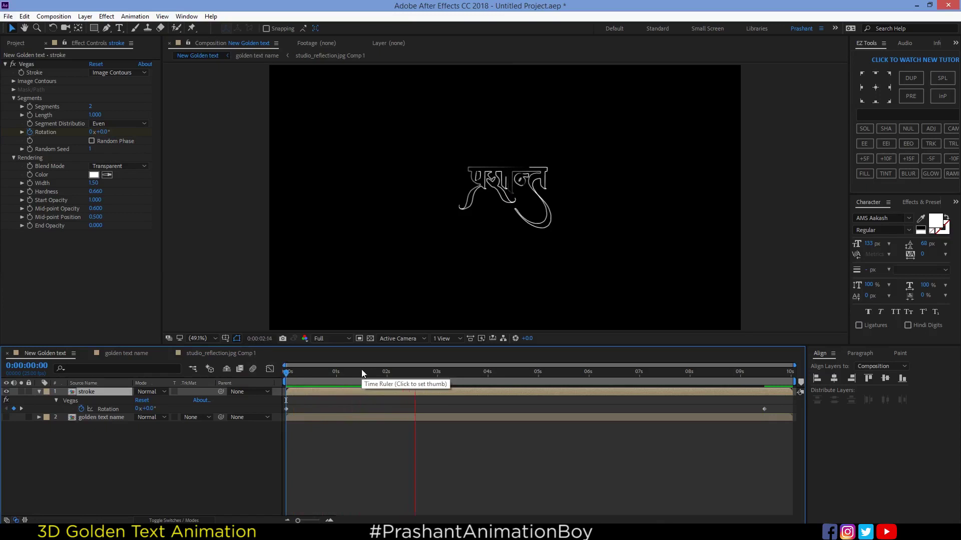
key("space")
key("Home")
key("space")
key("space")
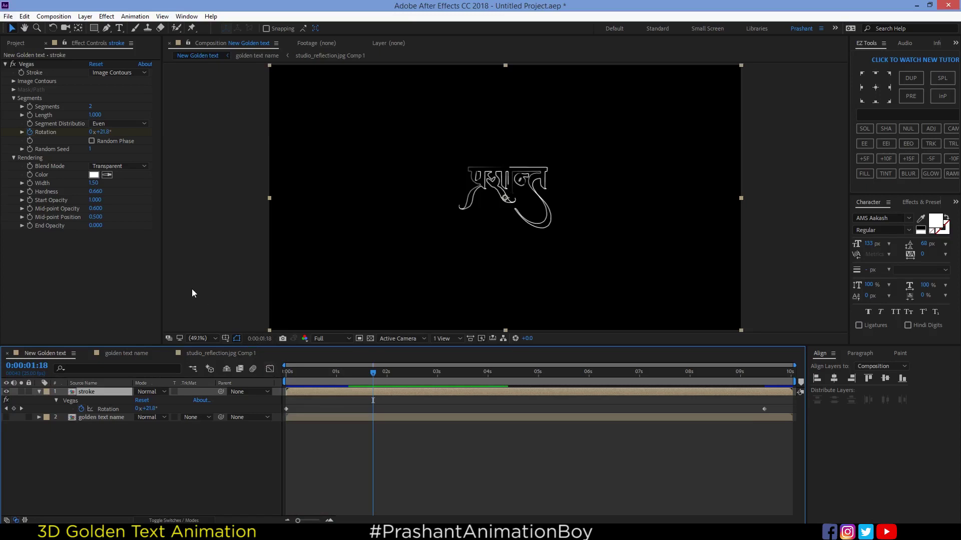
left_click_drag(373, 373, 274, 383)
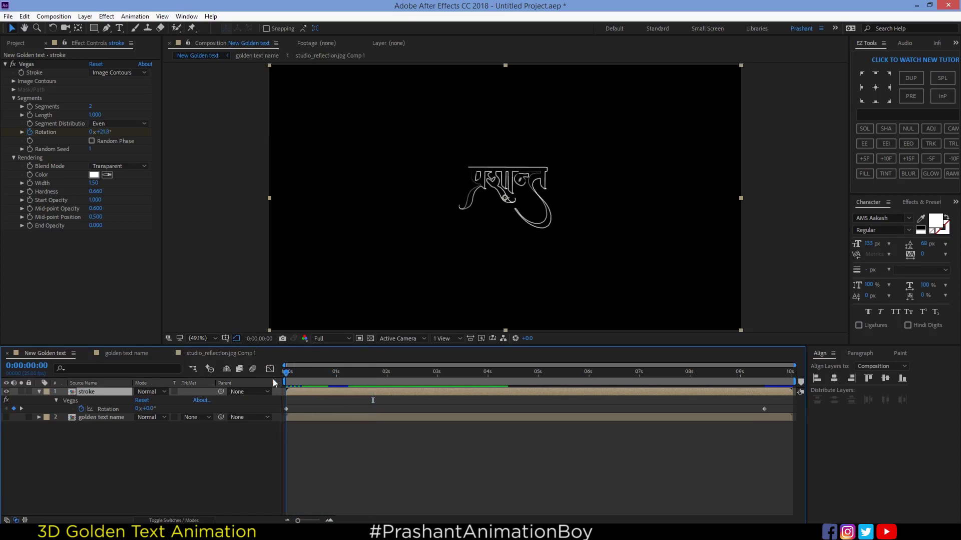
left_click(30, 114)
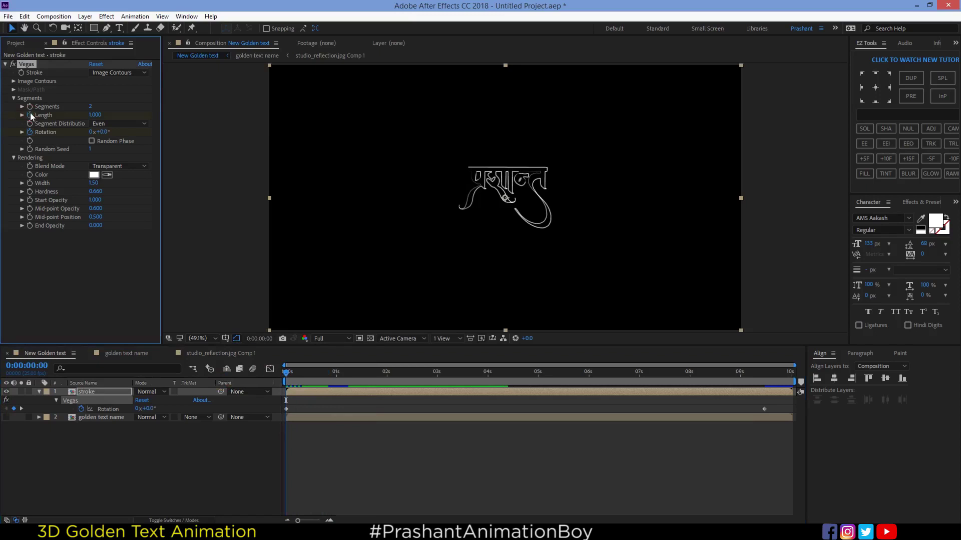
left_click(109, 392)
Move the Length keyframe to about 3.6 seconds and set Length to 0 at 0:00
key("u")
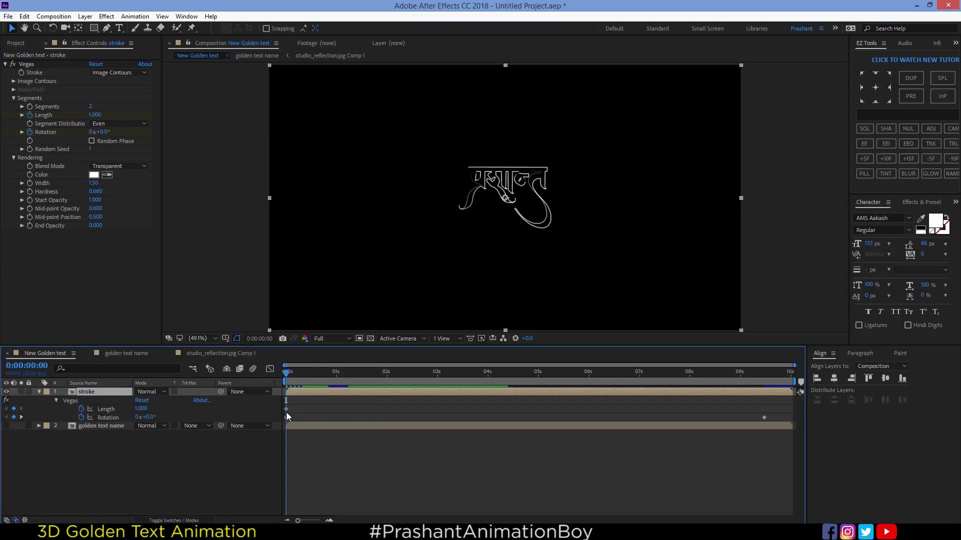
left_click_drag(287, 412, 470, 413)
left_click(95, 115)
type("0")
key("Return")
Preview the stroke drawing on, then reselect the stroke layer
key("space")
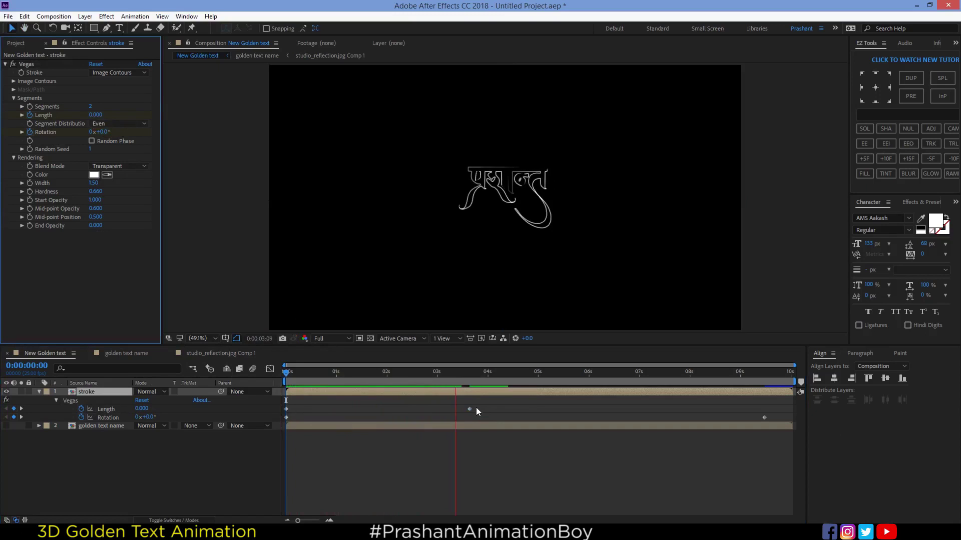
key("space")
left_click(157, 453)
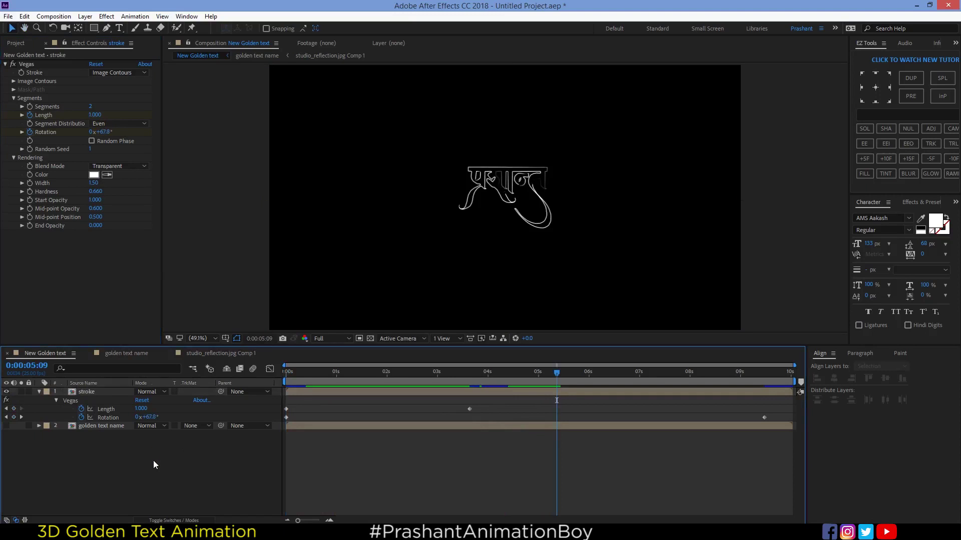
left_click(87, 392)
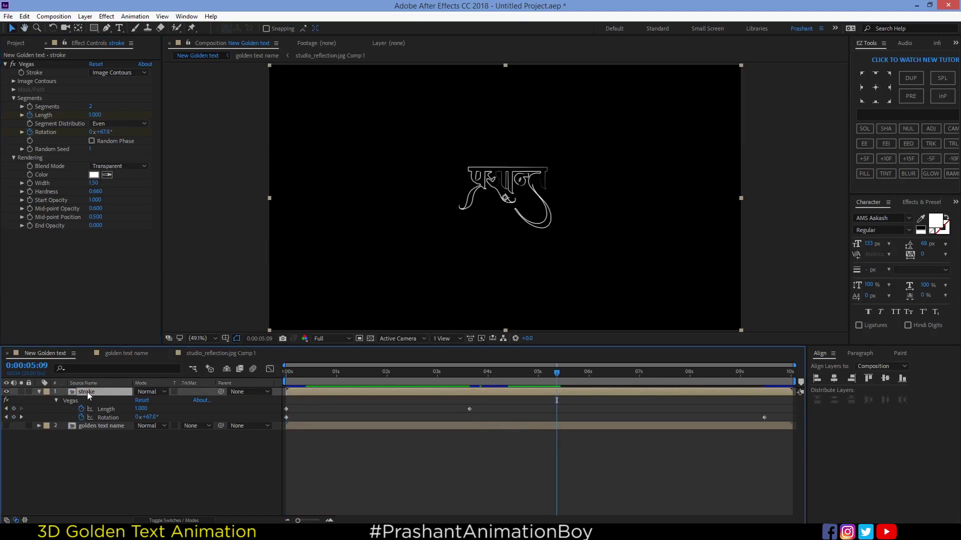
key("ctrl+space")
Add Glow to the stroke with threshold about 69.4%, radius 25 and intensity 0.7, then preview
type("glow")
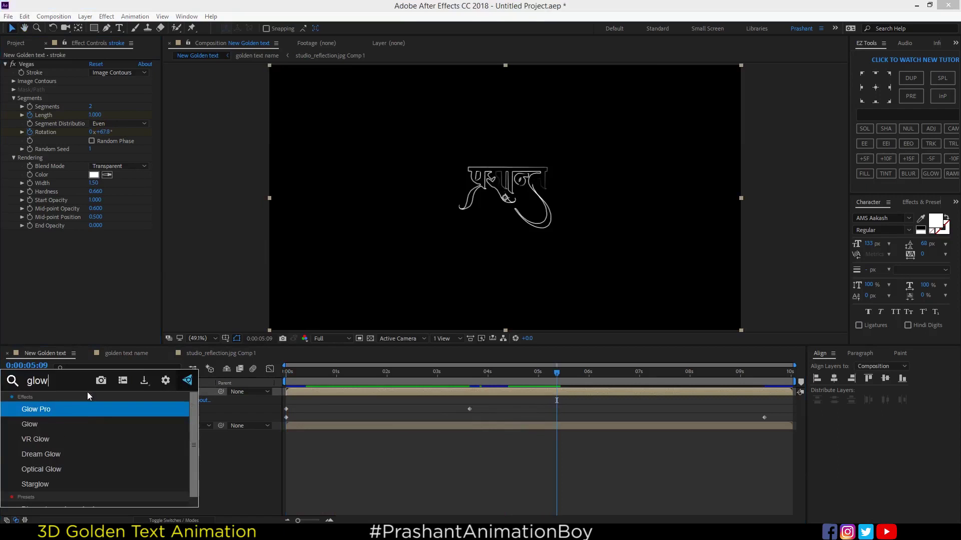
left_click(22, 427)
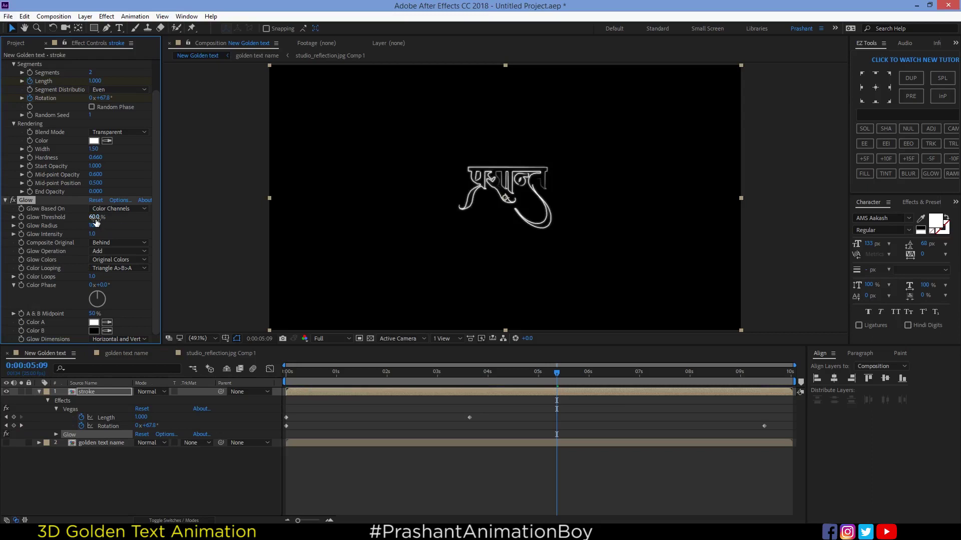
left_click_drag(96, 223, 110, 221)
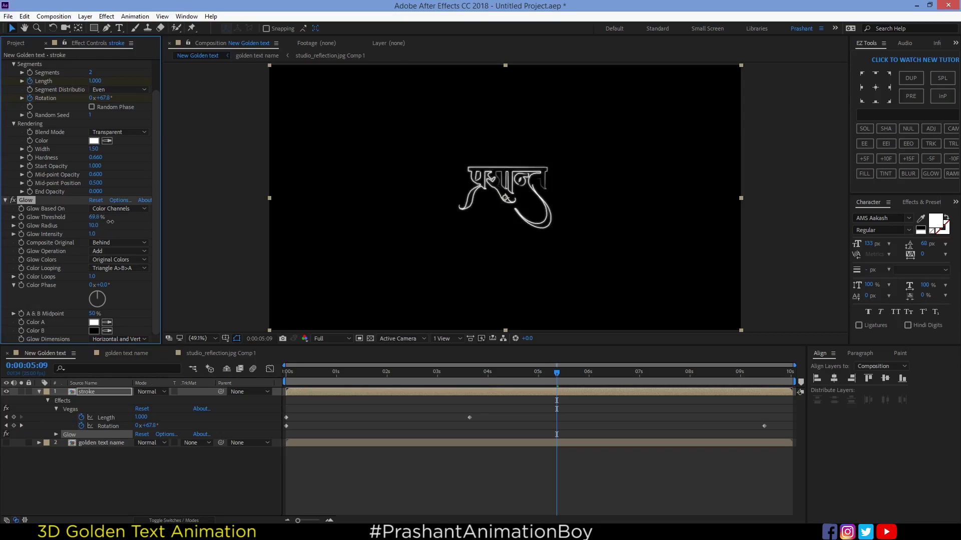
left_click(95, 226)
type("25")
key("Return")
left_click(93, 234)
type(".7")
key("Return")
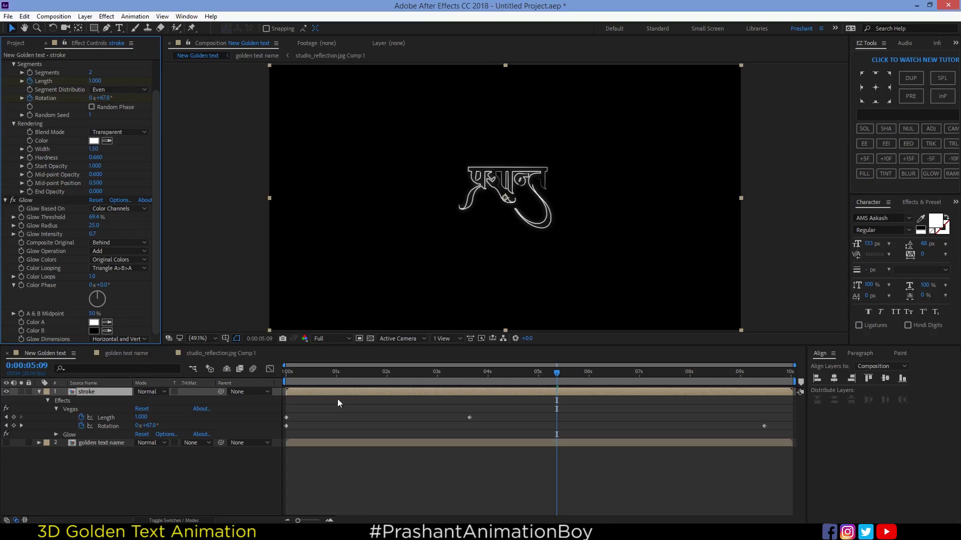
key("Home")
key("space")
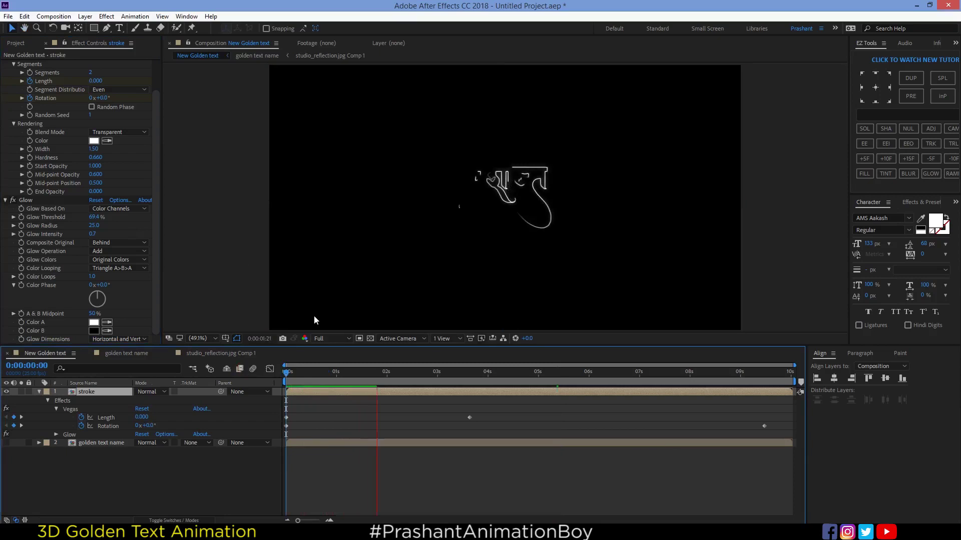
Move the Rotation end keyframe to about 4.3 seconds and preview at Quarter resolution
key("space")
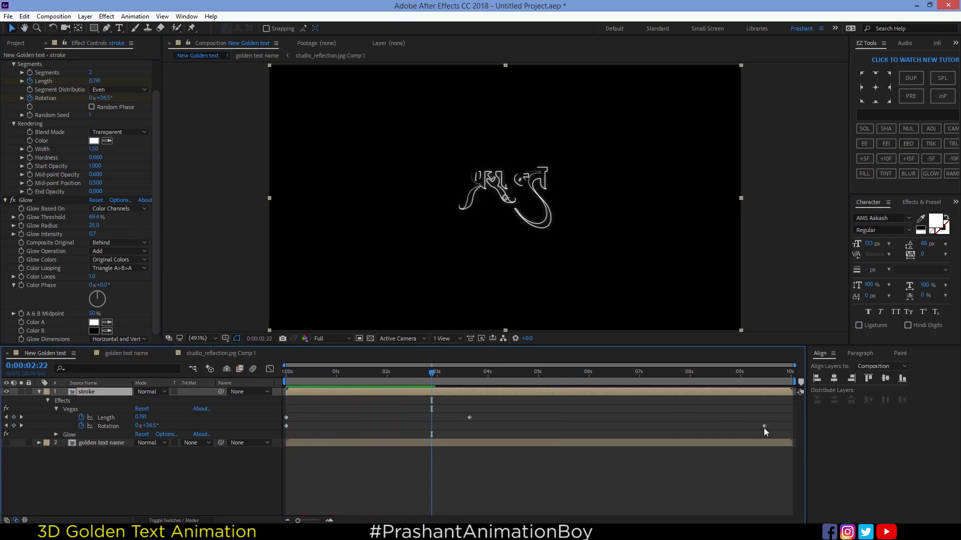
left_click_drag(764, 426, 504, 426)
left_click_drag(435, 371, 287, 372)
key("space")
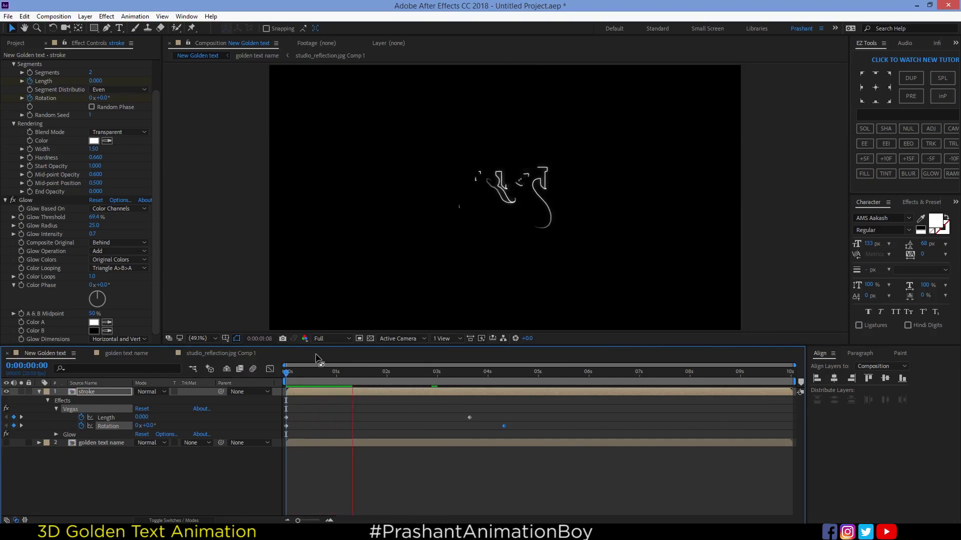
left_click(329, 339)
left_click(332, 383)
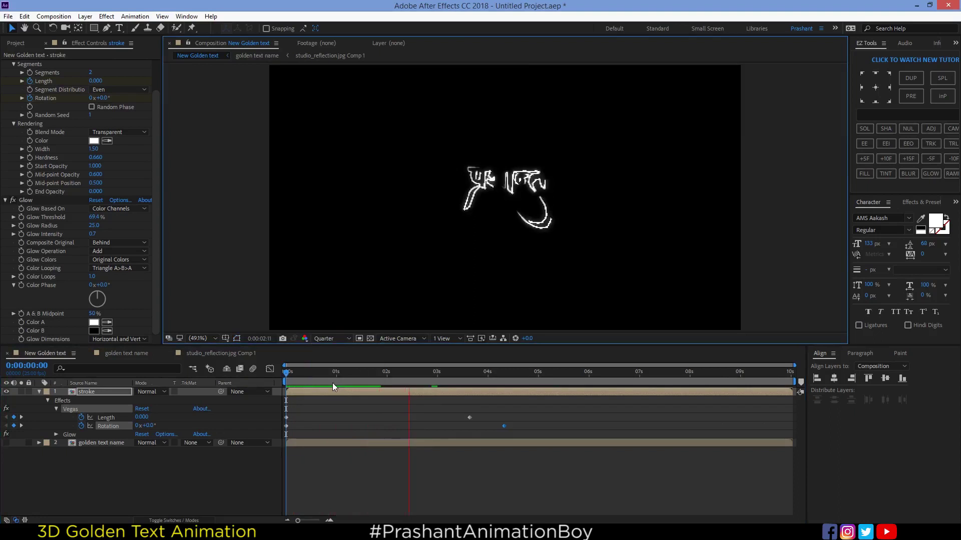
key("space")
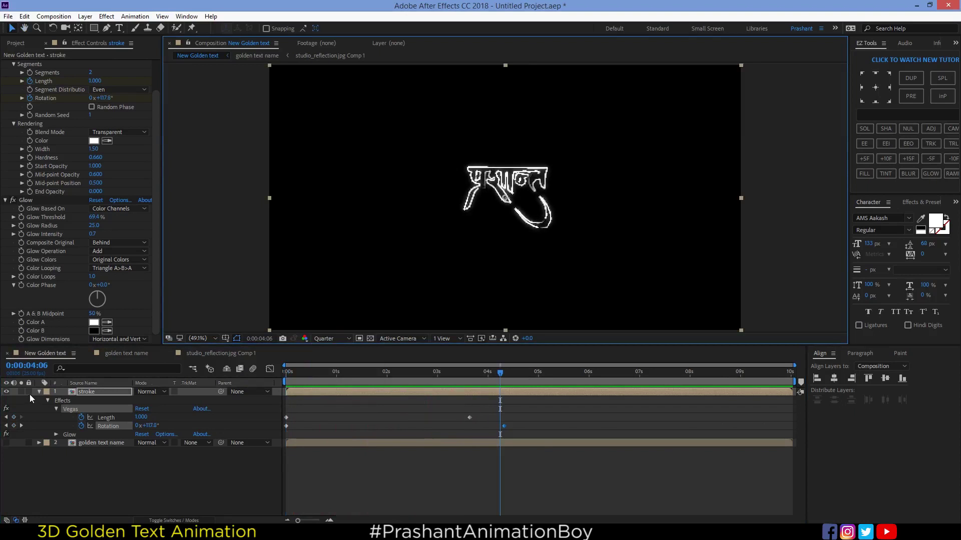
Make the golden text name layer visible and preview the stroke drawing over it
left_click(39, 391)
left_click(44, 430)
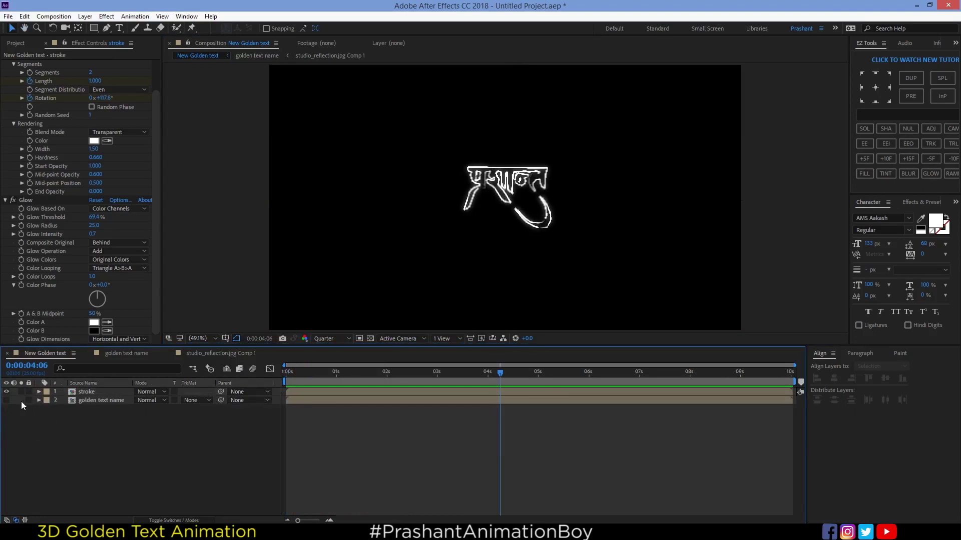
left_click(7, 400)
left_click_drag(291, 373, 266, 374)
key("space")
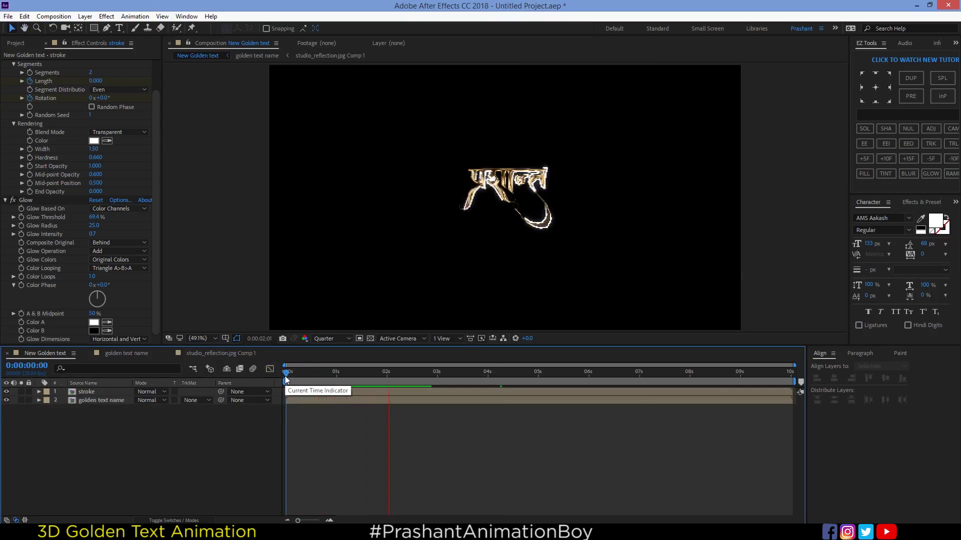
key("space")
left_click(104, 398)
Show both layers' Opacity and keyframe the golden text name layer fading in from 0%
key("t")
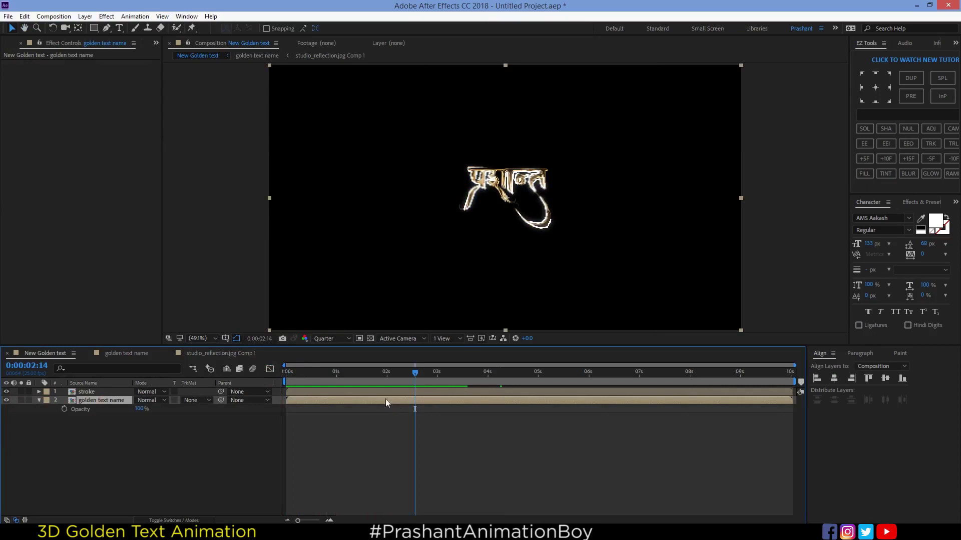
left_click(104, 392)
key("u")
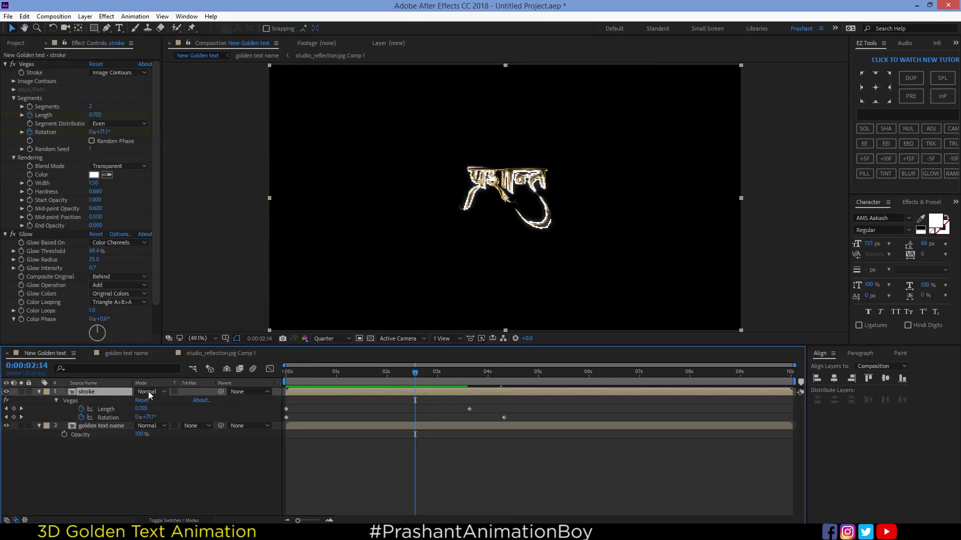
left_click_drag(390, 372, 391, 381)
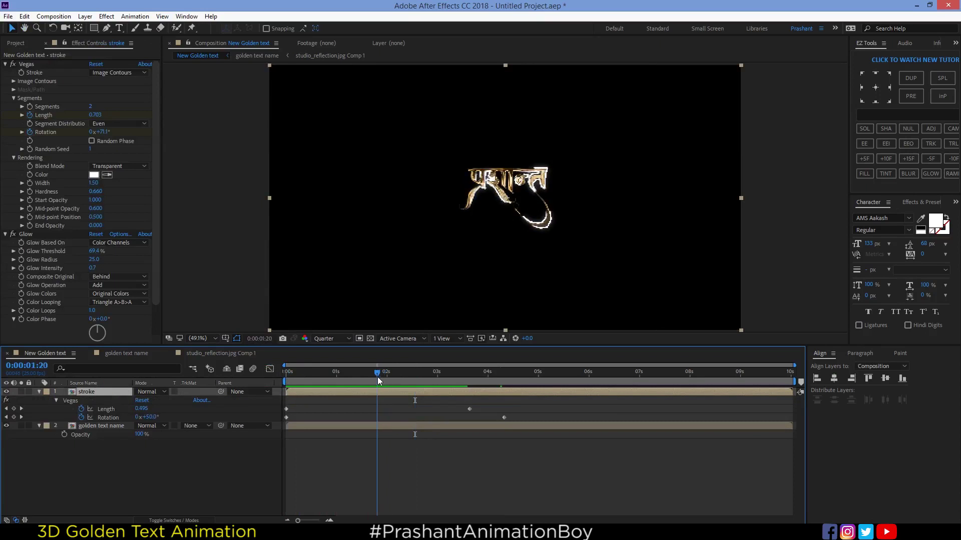
key("t")
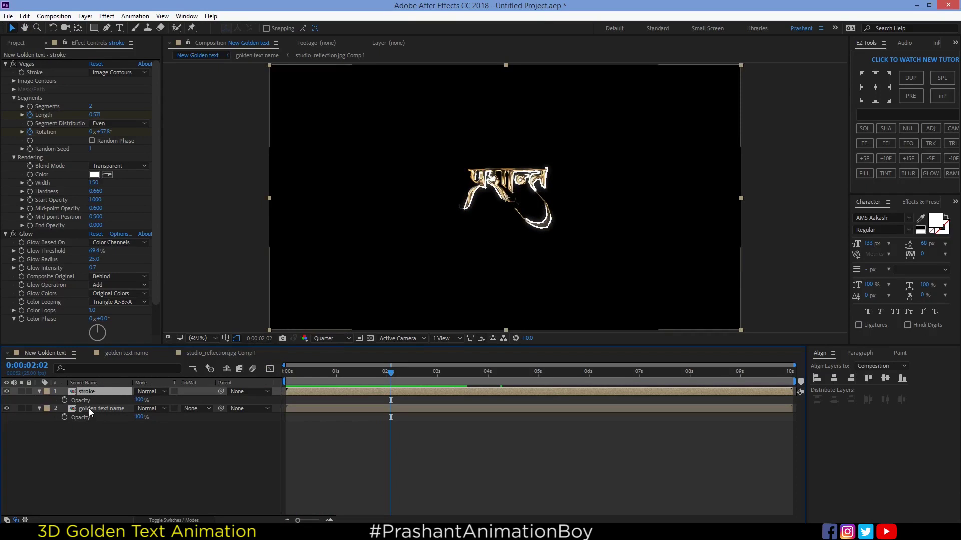
left_click(64, 417)
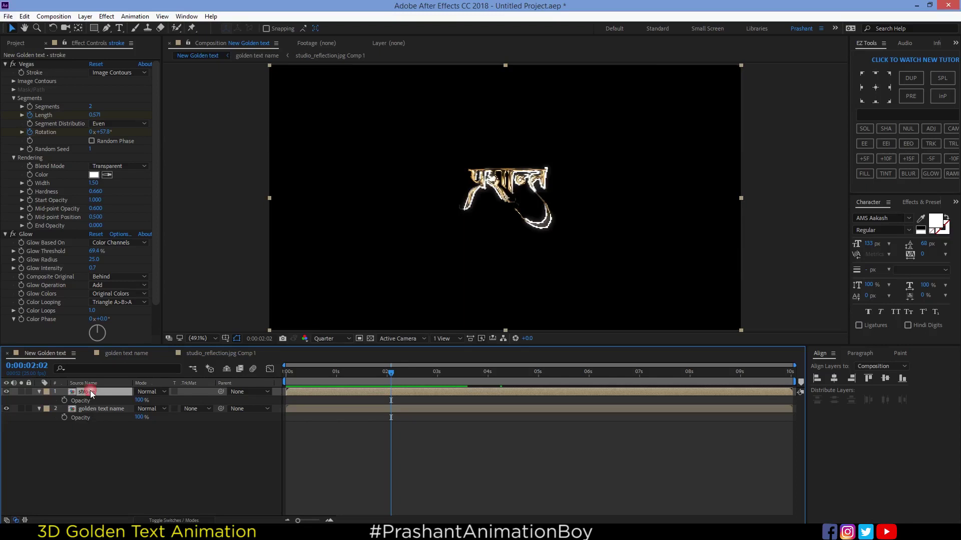
key("u")
left_click_drag(391, 435, 464, 434)
left_click_drag(140, 434, 18, 446)
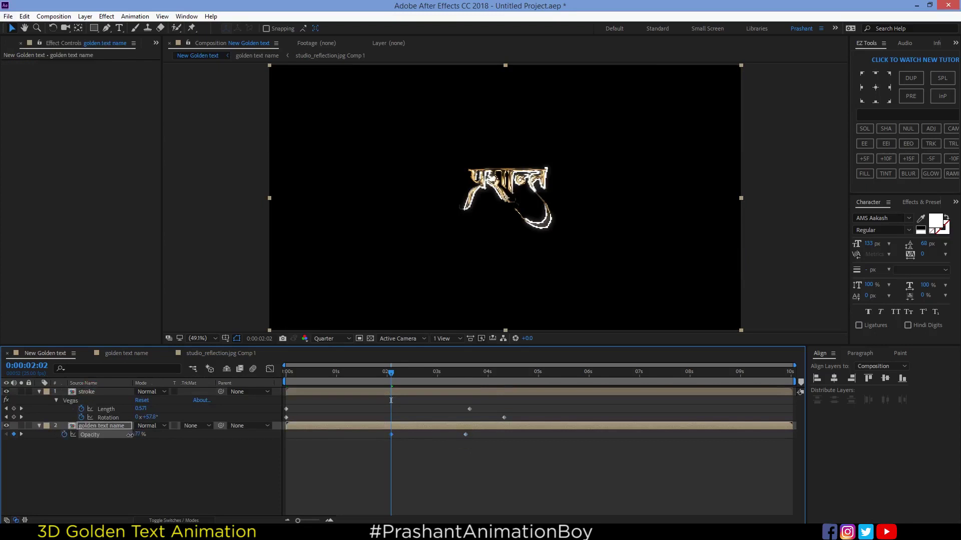
left_click(420, 458)
Restore Full preview resolution, delay the opacity fade and move Length/Rotation keyframes earlier
left_click(340, 338)
left_click(327, 365)
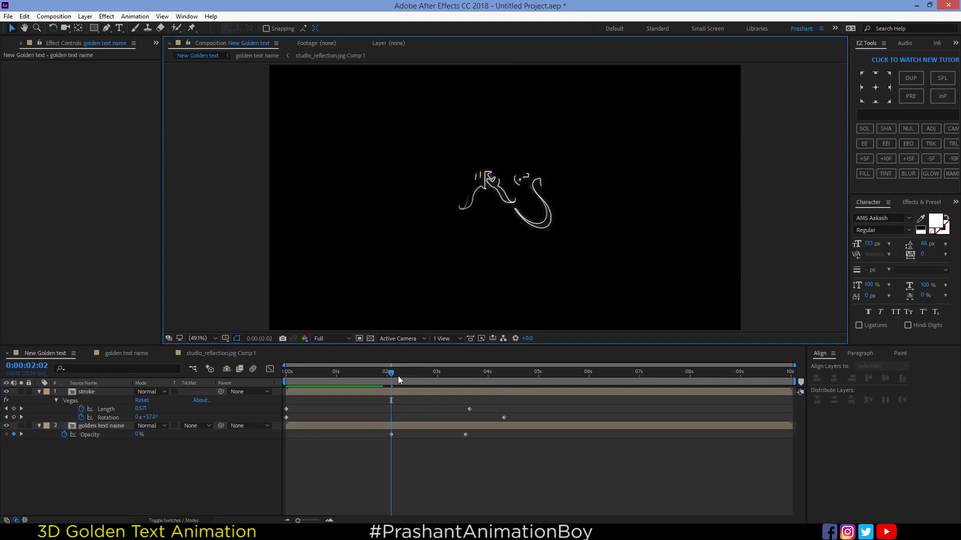
mouse_move(483, 438)
left_mouse_down()
mouse_move(385, 426)
mouse_move(467, 437)
left_mouse_up()
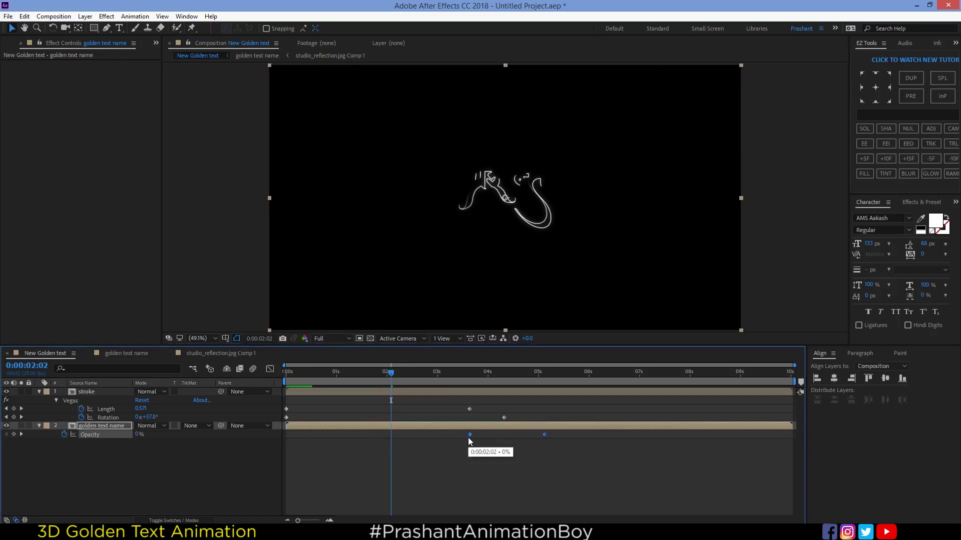
left_click_drag(395, 380, 257, 384)
left_click(332, 384)
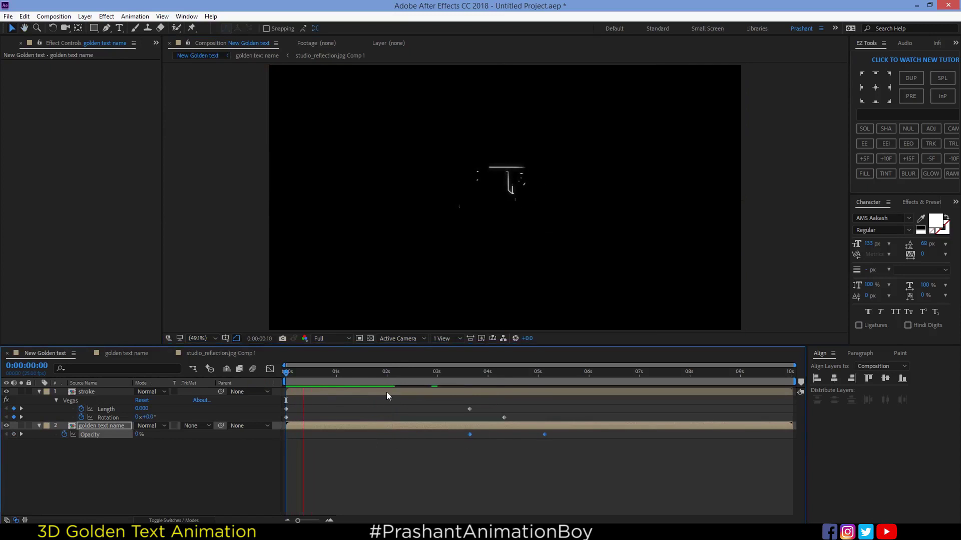
mouse_move(531, 406)
left_mouse_down()
mouse_move(472, 422)
mouse_move(412, 410)
left_mouse_up()
key("space")
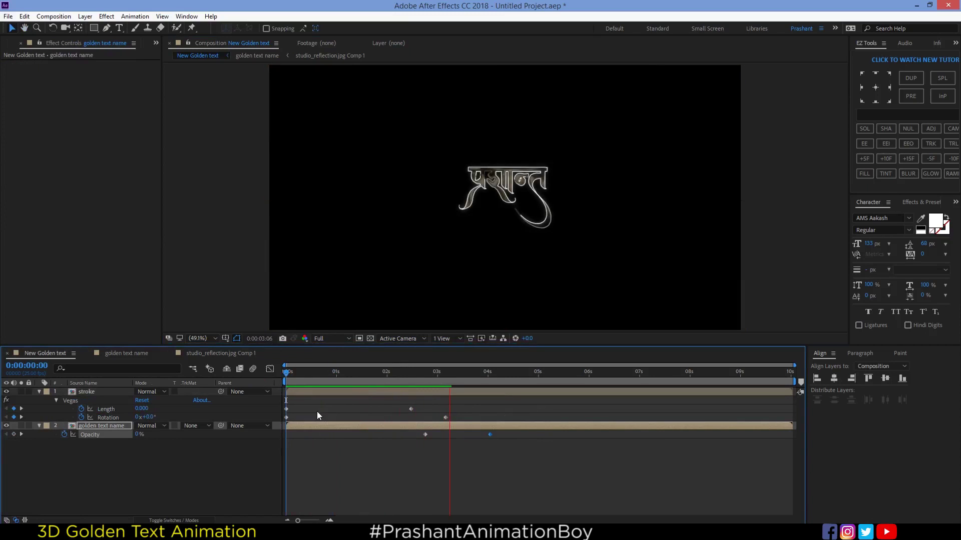
left_click(388, 393)
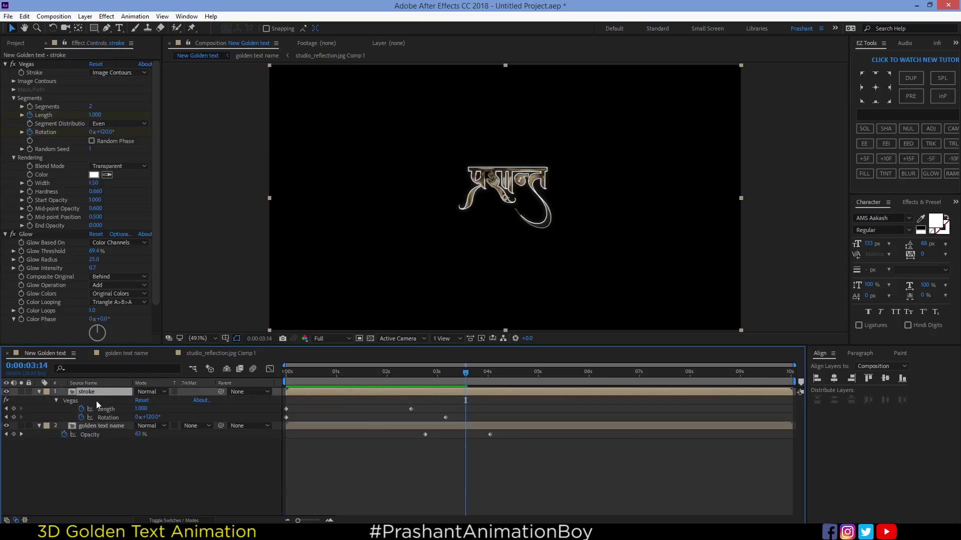
Keyframe the stroke layer's Opacity and set it to 0%
key("t")
left_click(65, 400)
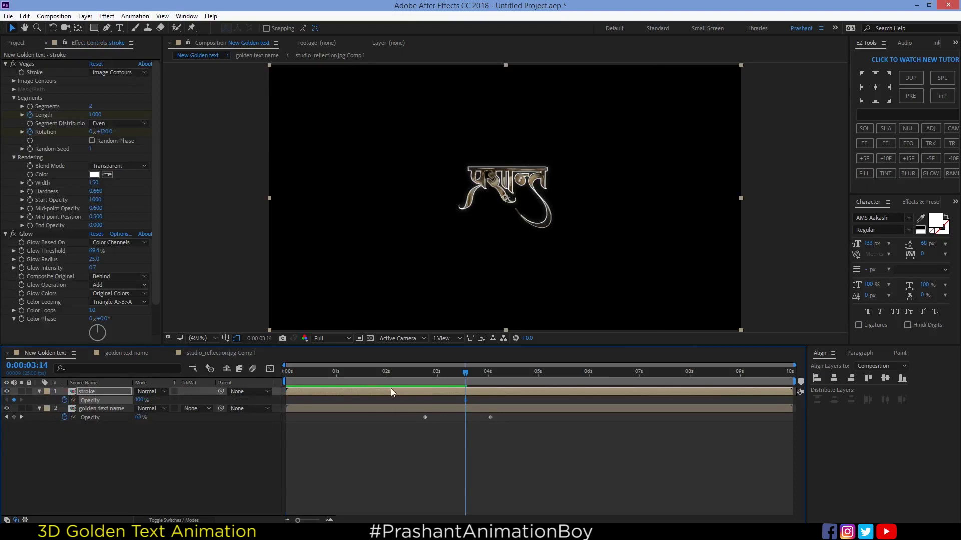
type("0")
key("Return")
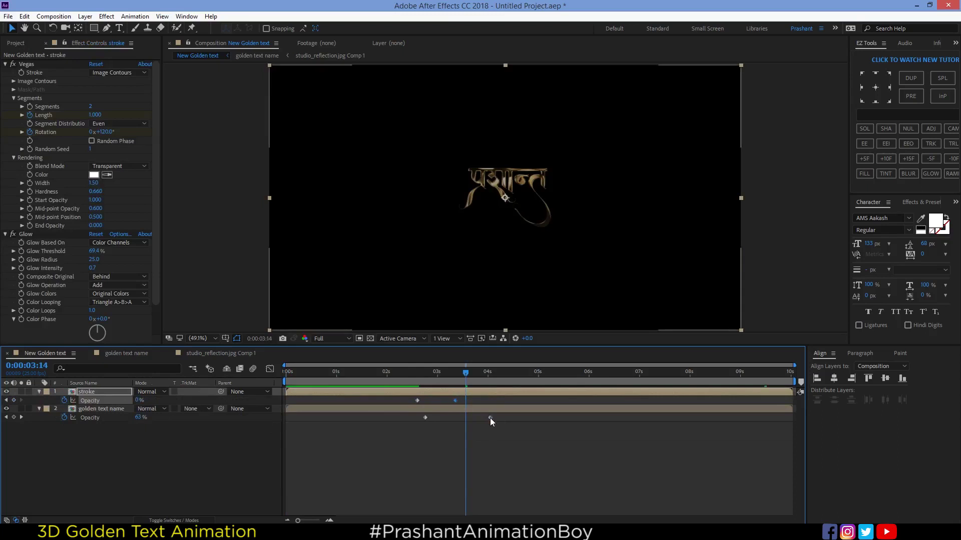
Retime the golden text and stroke Opacity keyframes so the fades overlap
left_click_drag(490, 418, 466, 418)
left_click(404, 372)
key("space")
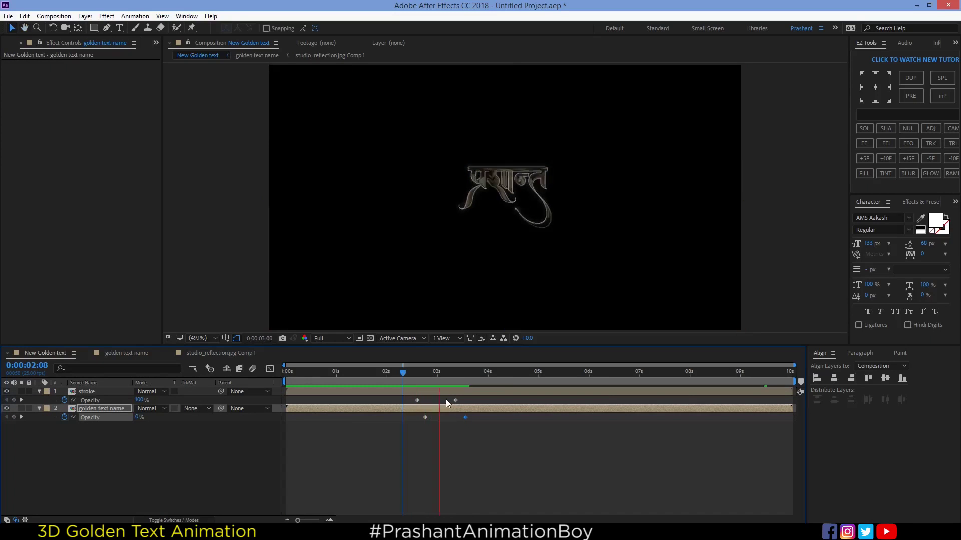
mouse_move(426, 417)
left_mouse_down()
mouse_move(494, 418)
mouse_move(456, 418)
left_mouse_up()
mouse_move(528, 391)
left_mouse_down()
mouse_move(409, 432)
mouse_move(410, 400)
left_mouse_up()
left_click_drag(486, 418, 517, 417)
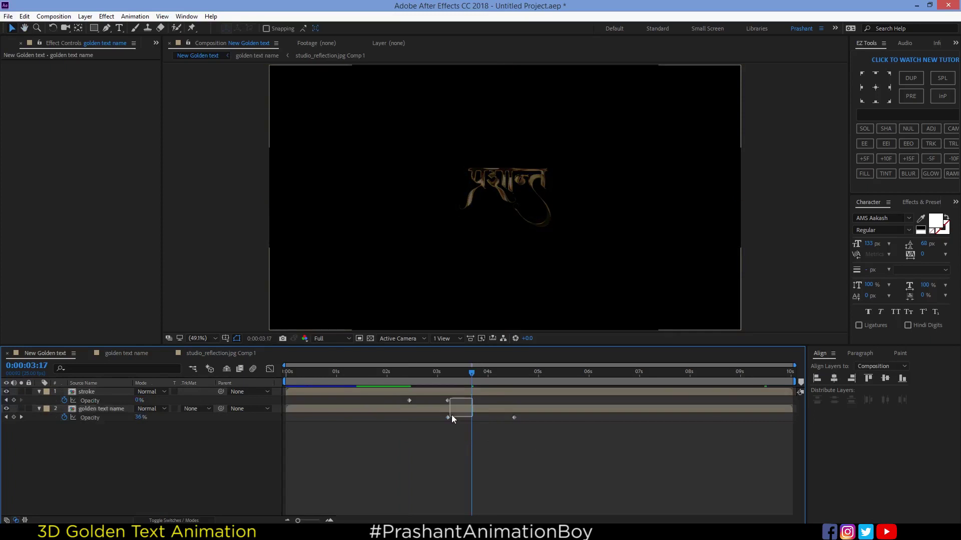
left_click_drag(409, 401, 381, 401)
key("Home")
Shift both layers' Opacity keyframes so the golden text fades in from about 2 seconds
key("space")
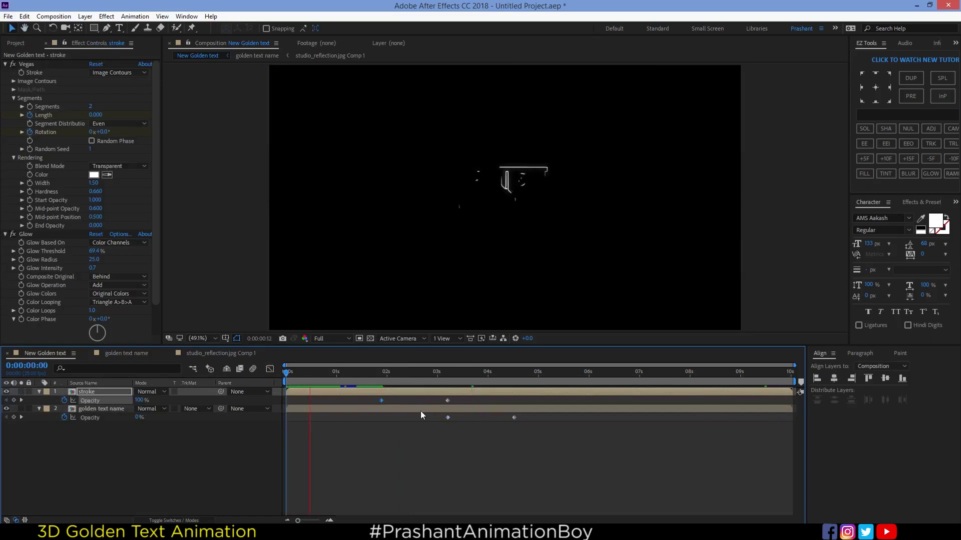
left_click_drag(414, 377, 434, 383)
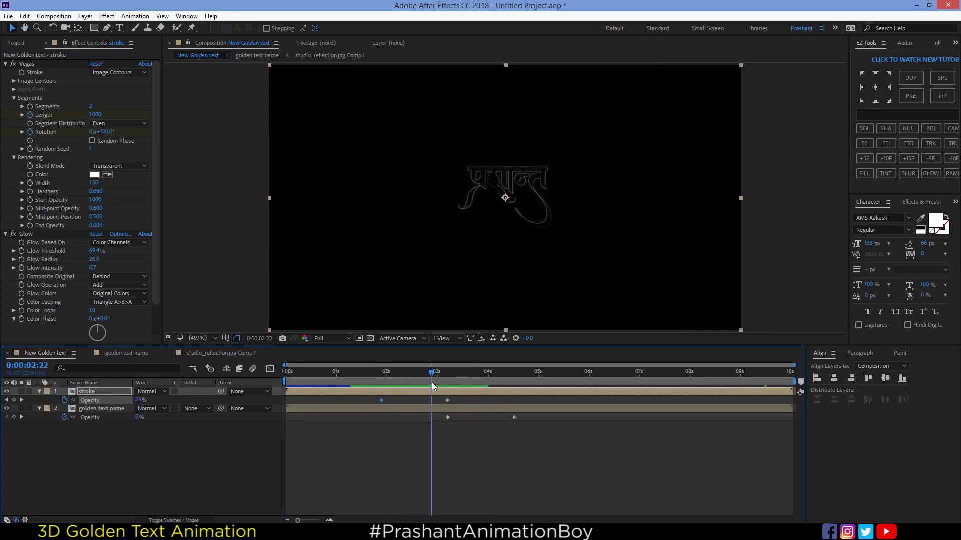
left_click_drag(448, 418, 419, 418)
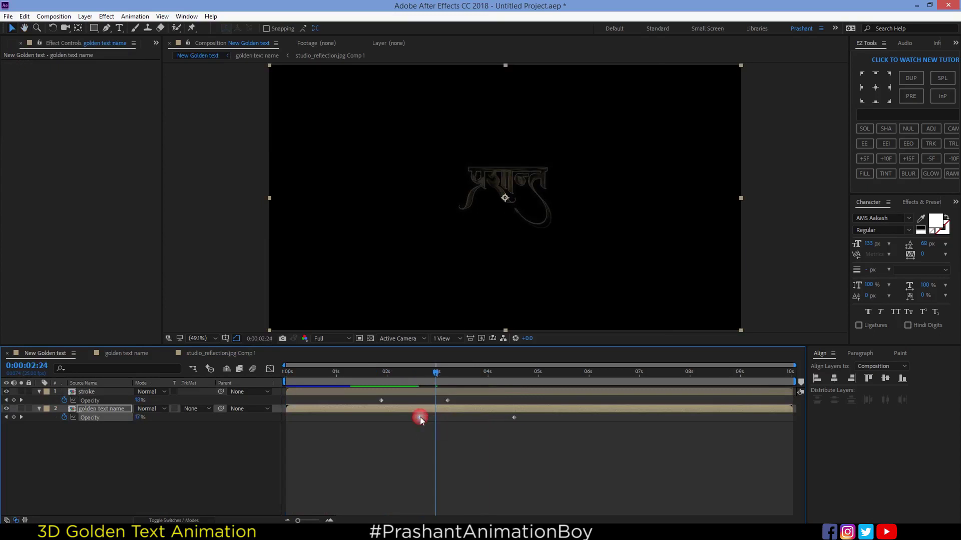
left_click_drag(419, 381, 453, 400)
left_click_drag(524, 417, 384, 418)
left_click_drag(365, 375, 358, 374)
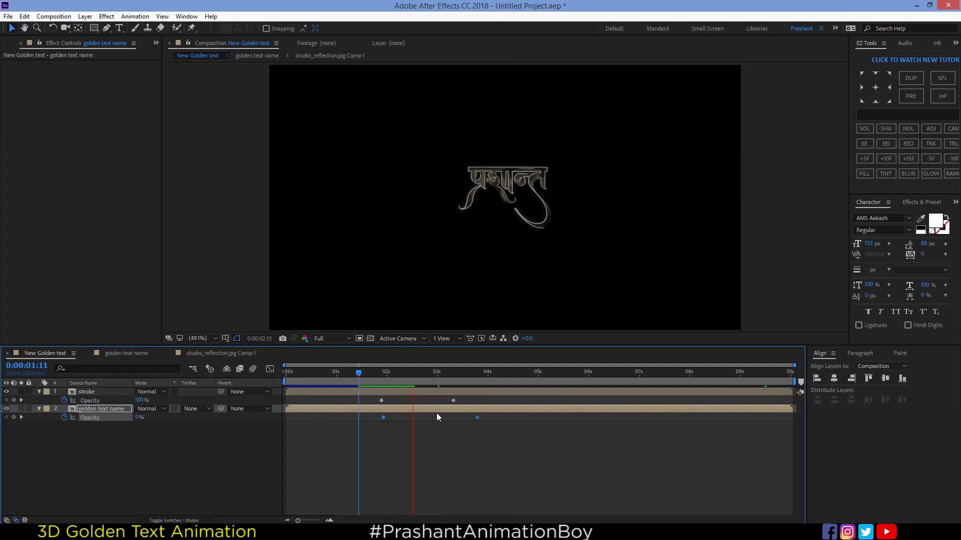
Replay the crossfade from the start to check the timing
key("space")
key("Home")
key("space")
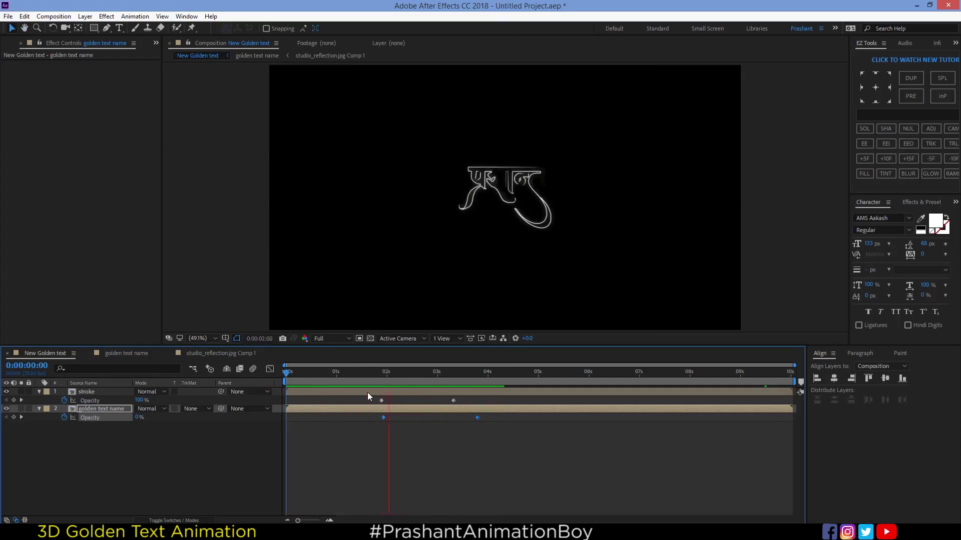
key("space")
key("space")
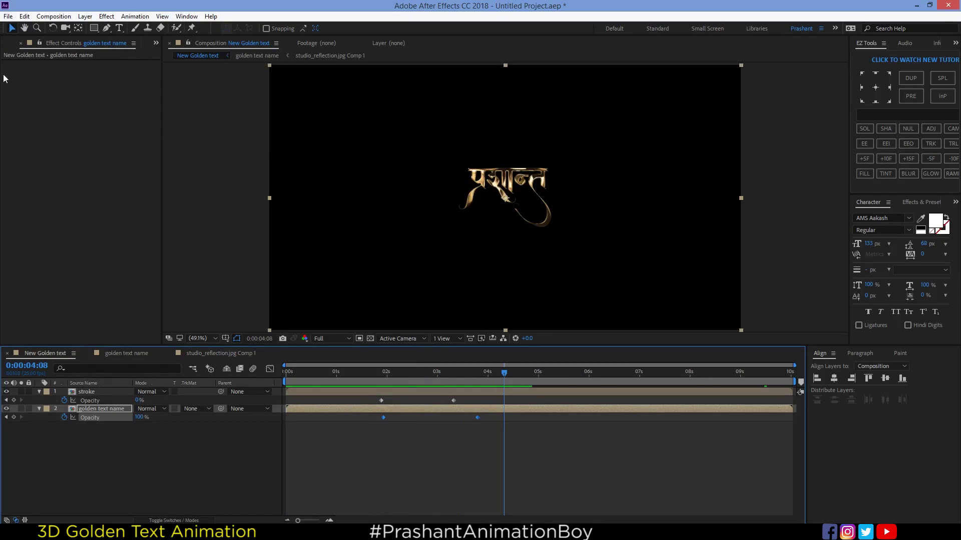
key("ctrl+0")
Import Glowing particles.mov and place it as the top layer of New Golden text
left_click(74, 241)
double_click(74, 241)
left_click(378, 103)
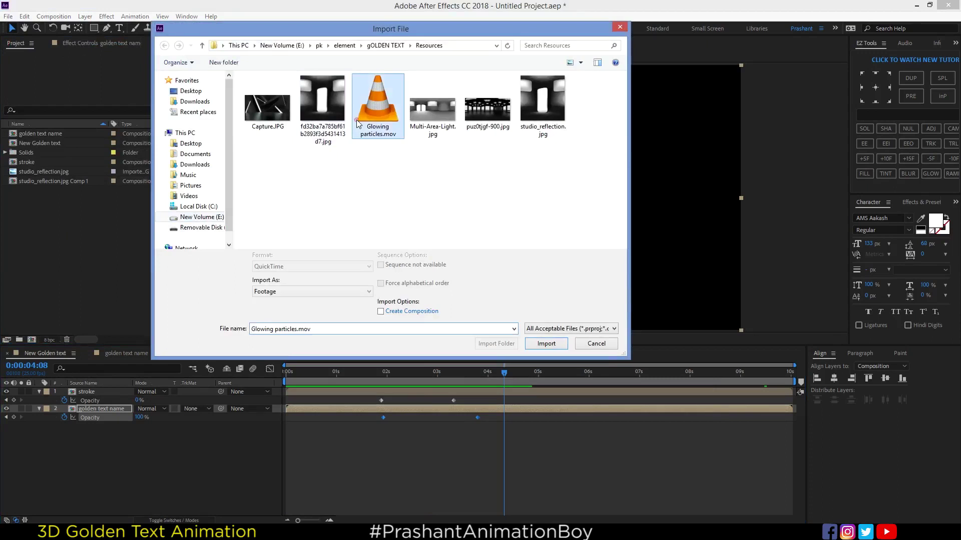
left_click(547, 343)
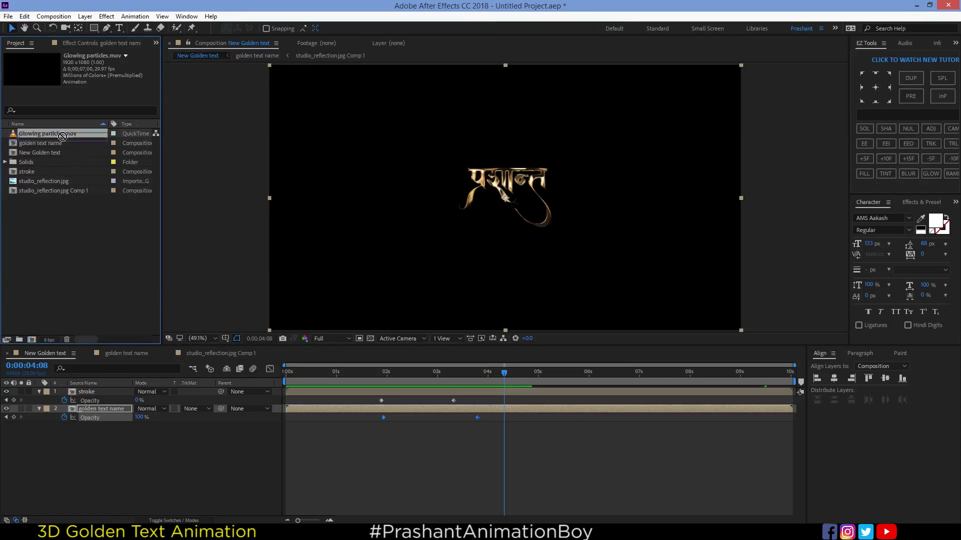
left_click_drag(62, 136, 85, 392)
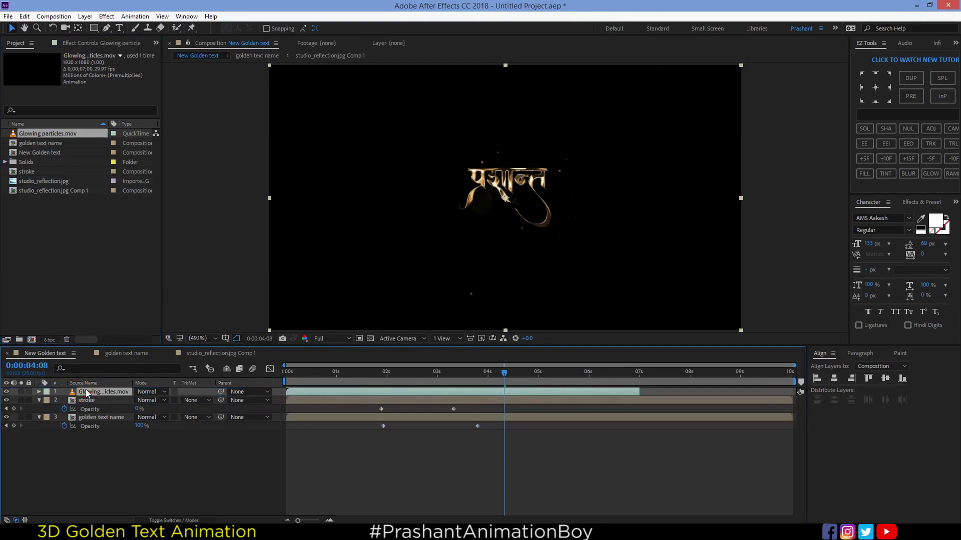
Set the Glowing particles layer to Add blend mode and preview it from the start
left_click(148, 394)
left_click(196, 195)
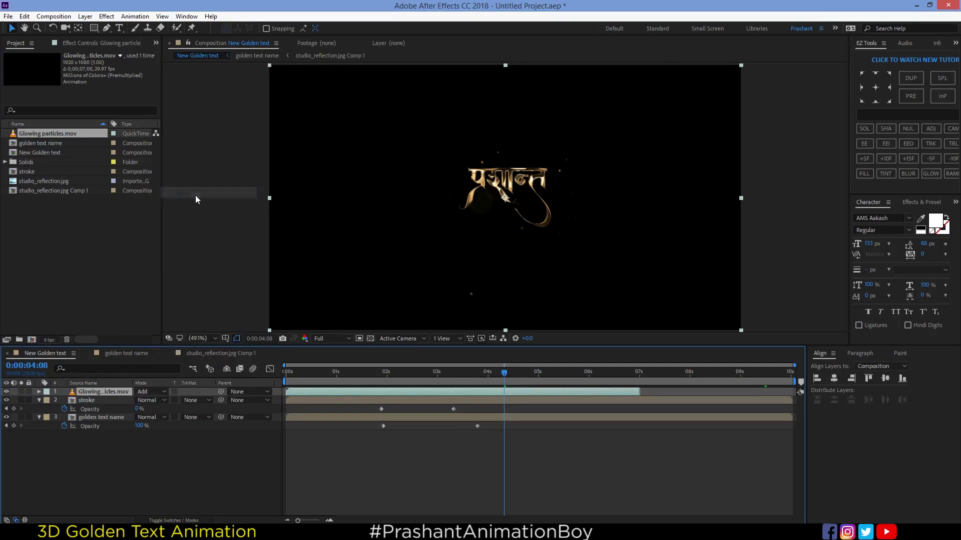
left_click_drag(391, 374, 264, 390)
key("space")
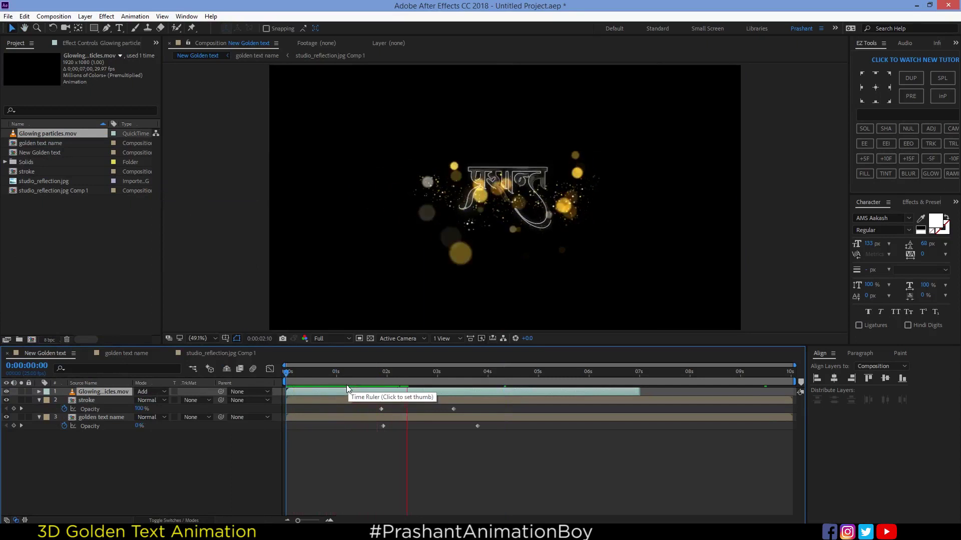
Shift the stroke and golden text name layers about a second later and preview the timing
left_click(321, 401)
left_click(308, 418, "ctrl")
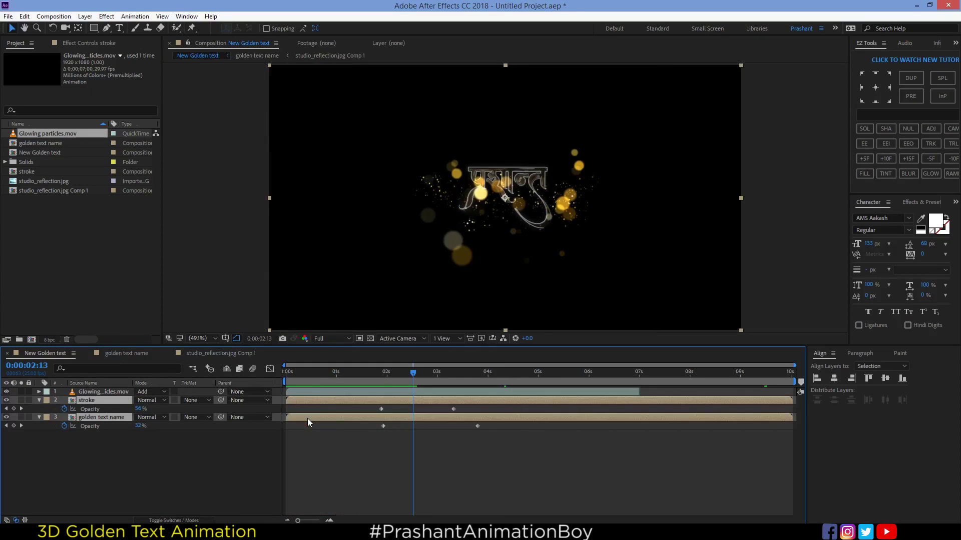
left_click_drag(307, 419, 373, 424)
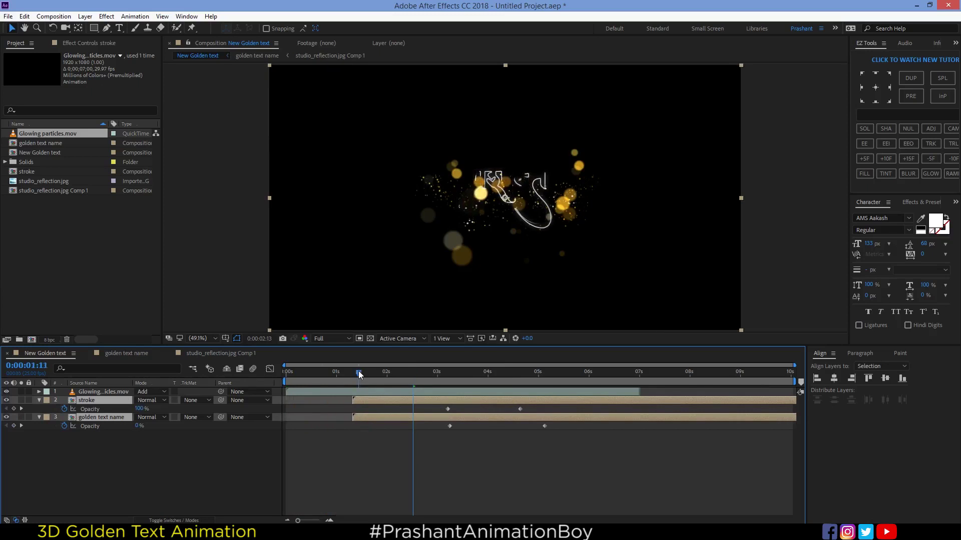
left_click_drag(359, 372, 251, 372)
key("space")
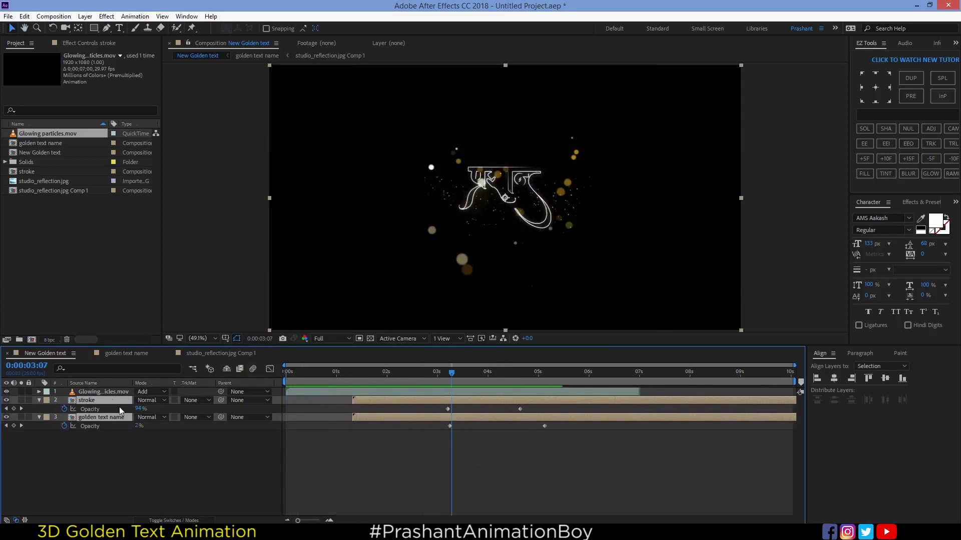
Raise the particles slightly in the frame, replay the animation, then deselect all layers
left_click(110, 392)
left_click_drag(505, 201, 504, 187)
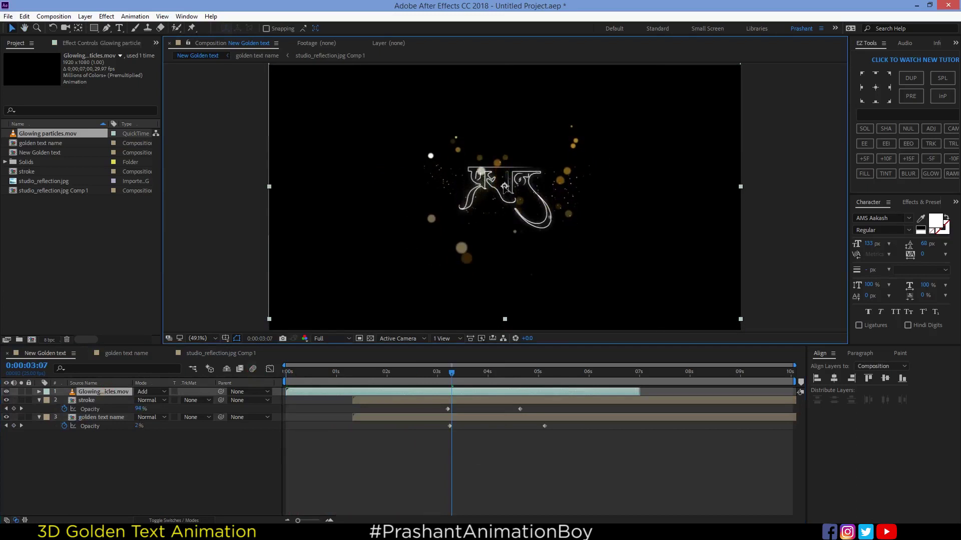
key("Home")
key("space")
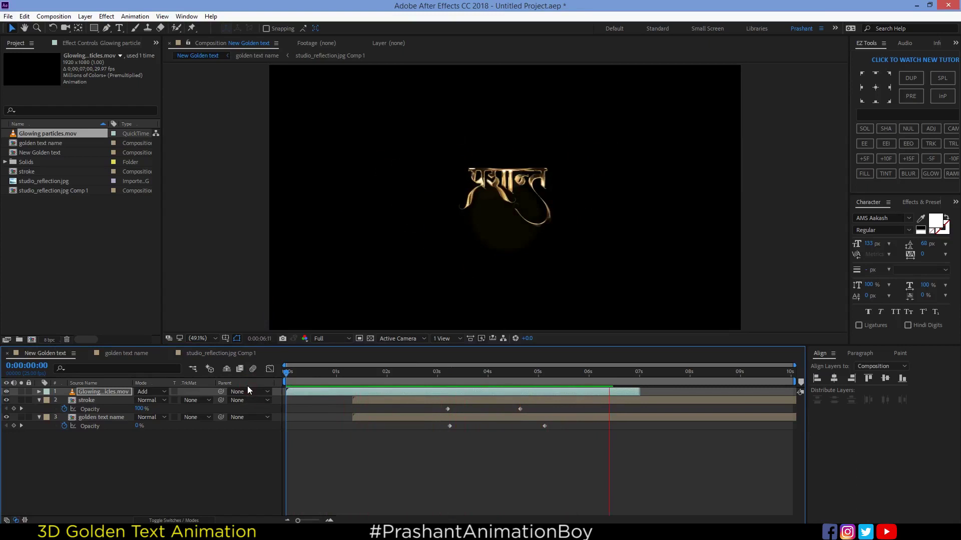
left_click_drag(625, 378, 637, 380)
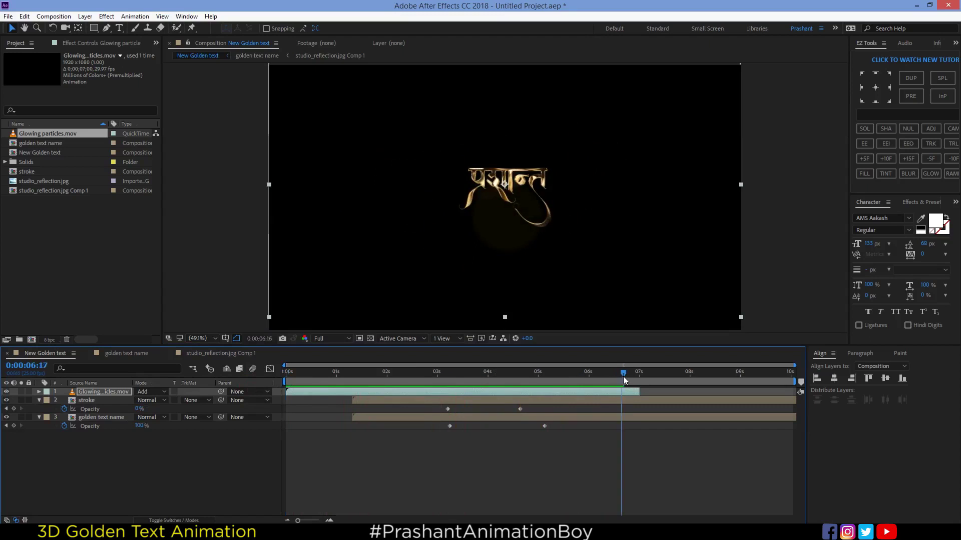
left_click(116, 456)
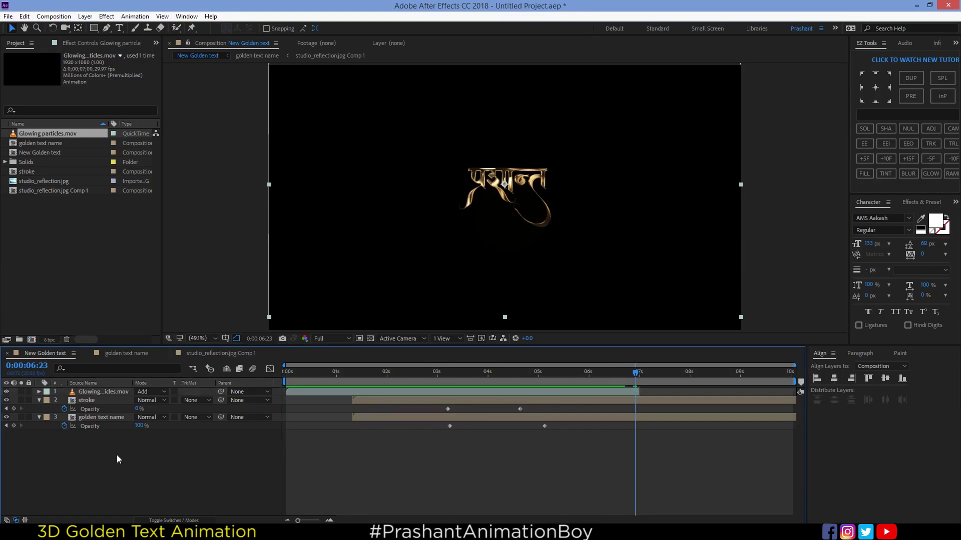
Create Black Solid 1 beneath all other layers and apply a 4-Color Gradient to it
key("ctrl+y")
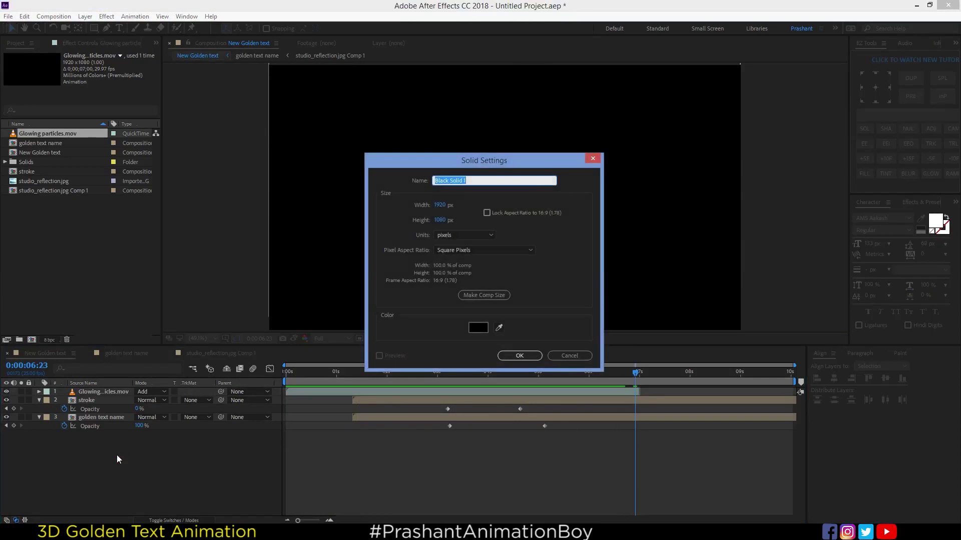
key("Return")
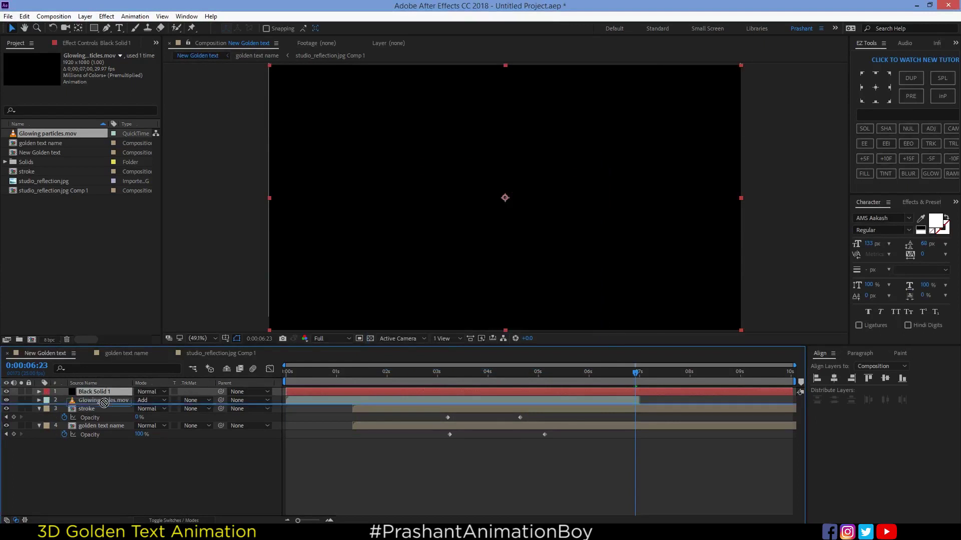
left_click_drag(104, 403, 95, 444)
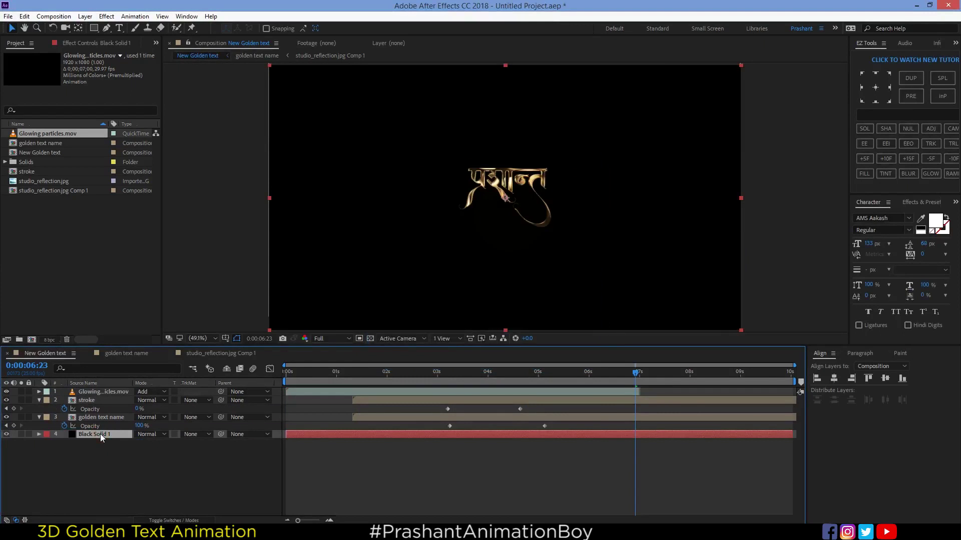
key("ctrl+space")
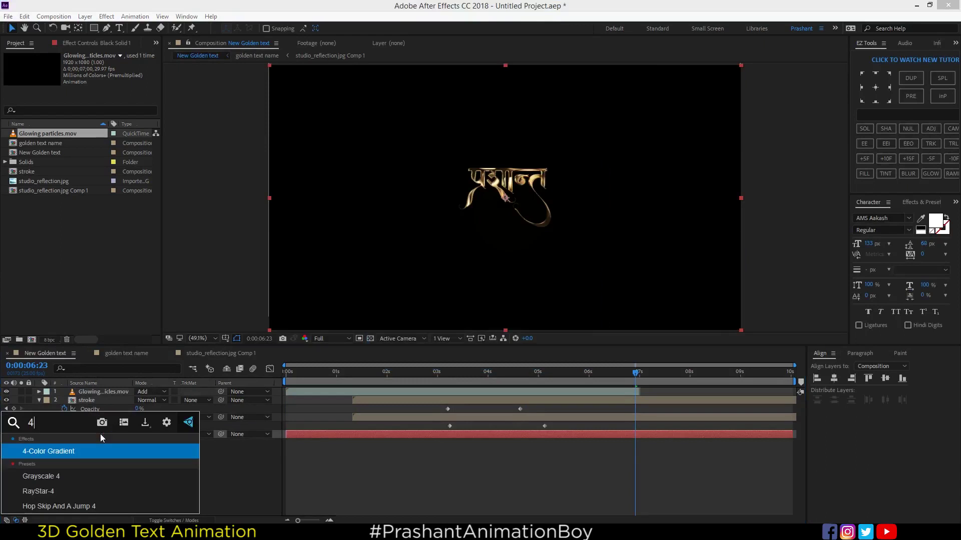
key("Escape")
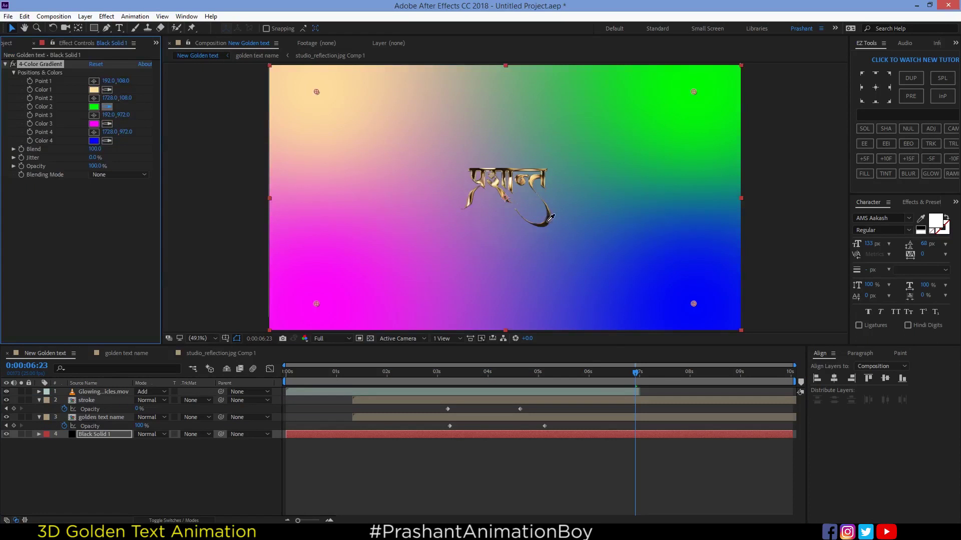
Sample light gold for Color 2 and dark brown for Color 4, pushing Points 2 and 4 off the right edge
left_click(548, 219)
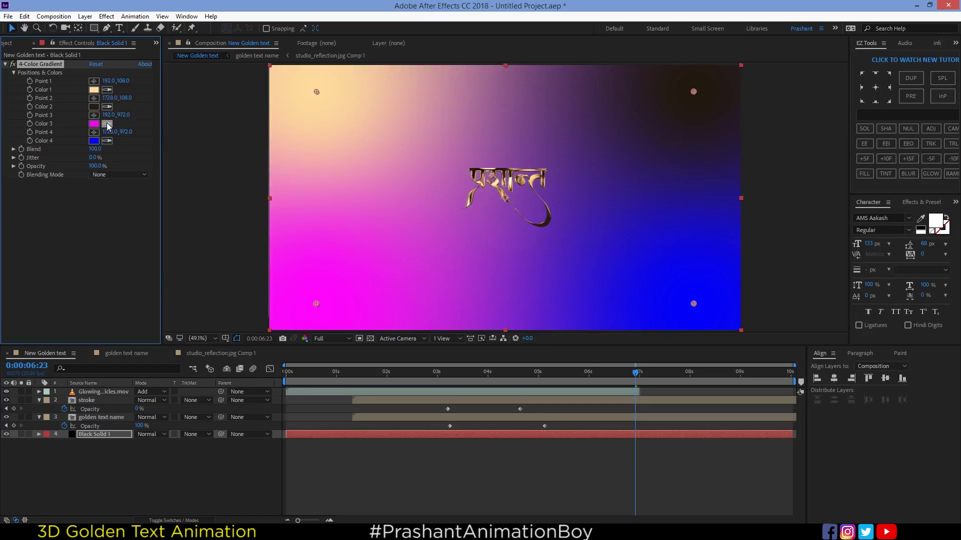
left_click(549, 218)
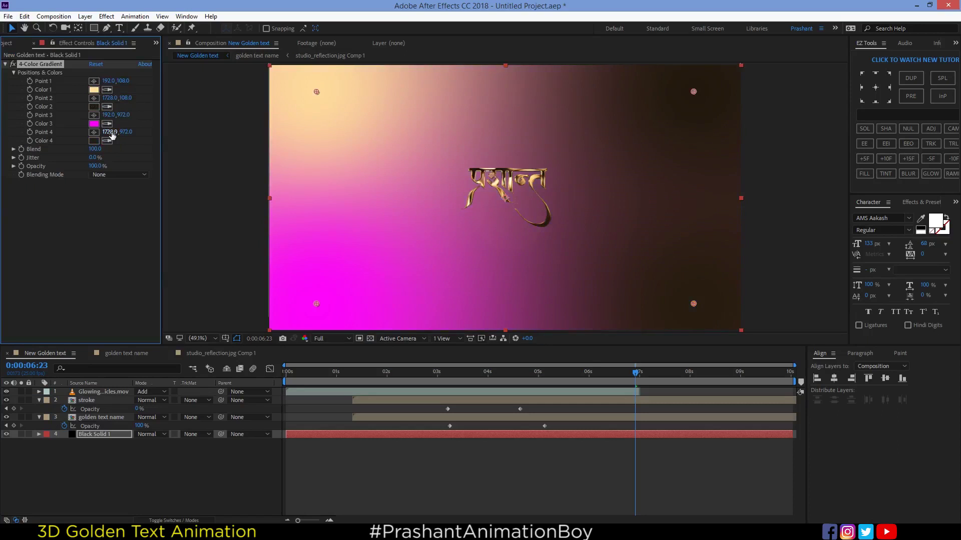
left_click(107, 107)
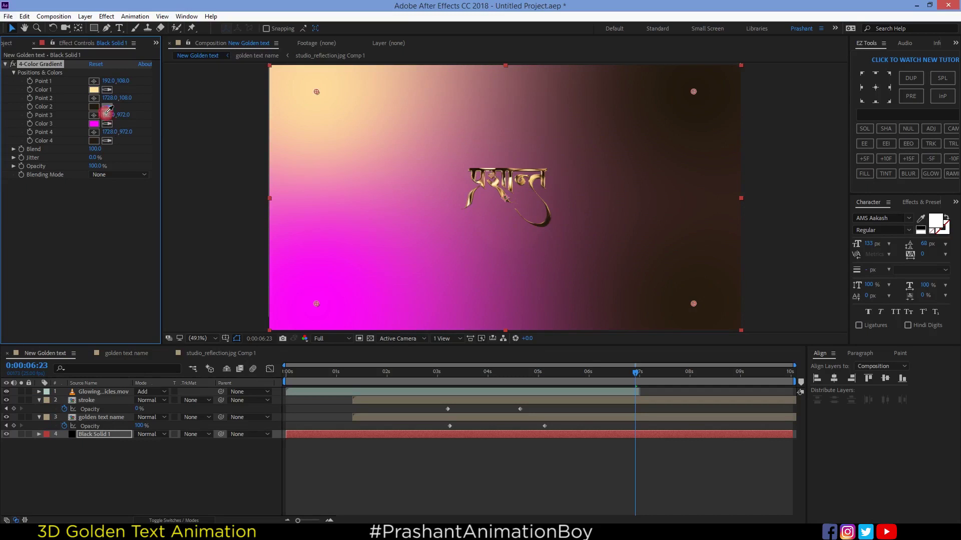
left_click(532, 170)
left_click_drag(694, 92, 757, 57)
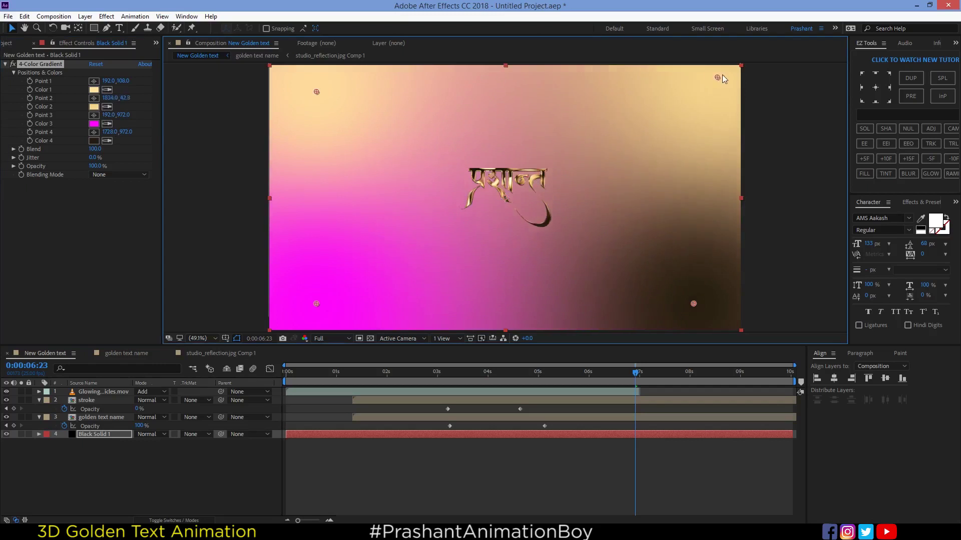
mouse_move(693, 304)
left_mouse_down()
mouse_move(762, 334)
mouse_move(768, 313)
left_mouse_up()
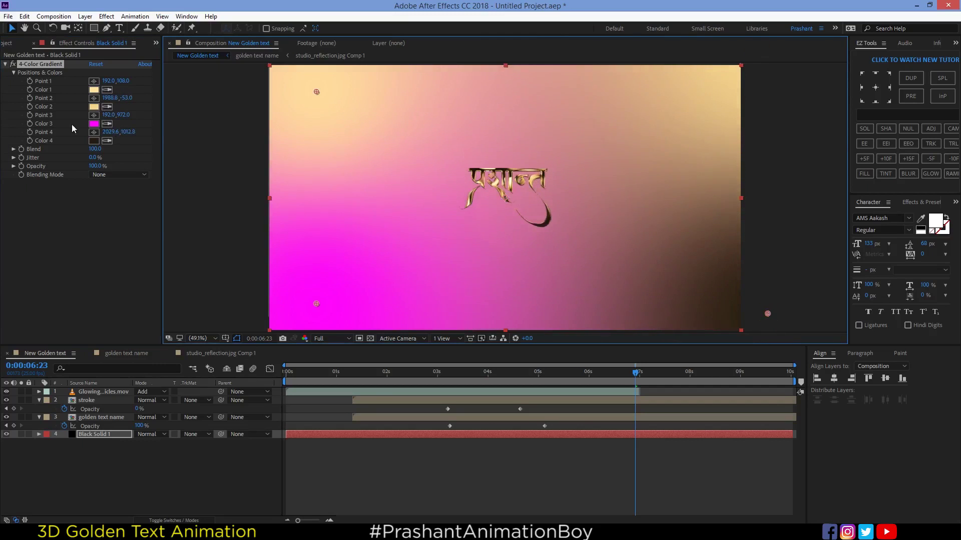
left_click(106, 124)
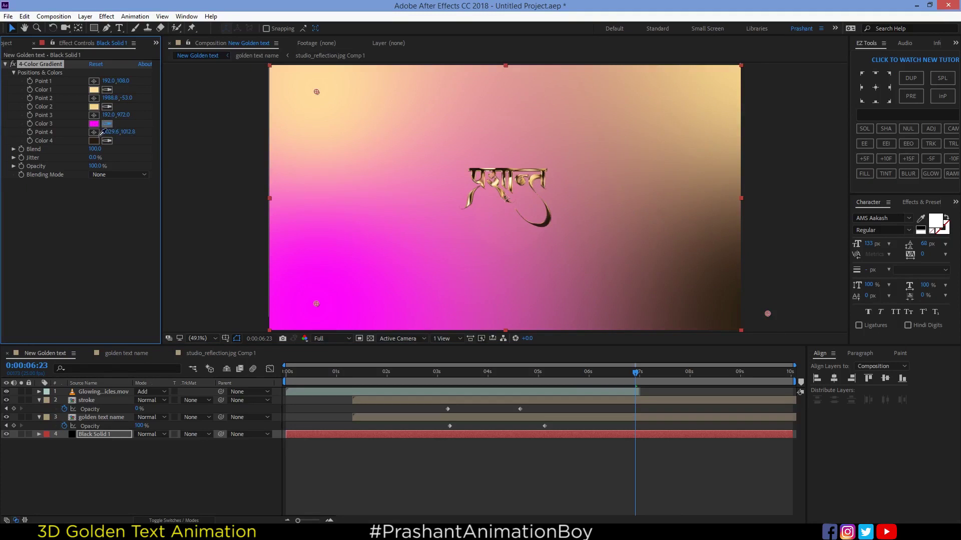
Set gradient Color 3 to dark gold, moving Point 3 past the lower-left corner and Point 4 further down-right
left_click(187, 198)
left_click(93, 123)
left_click_drag(835, 311, 837, 319)
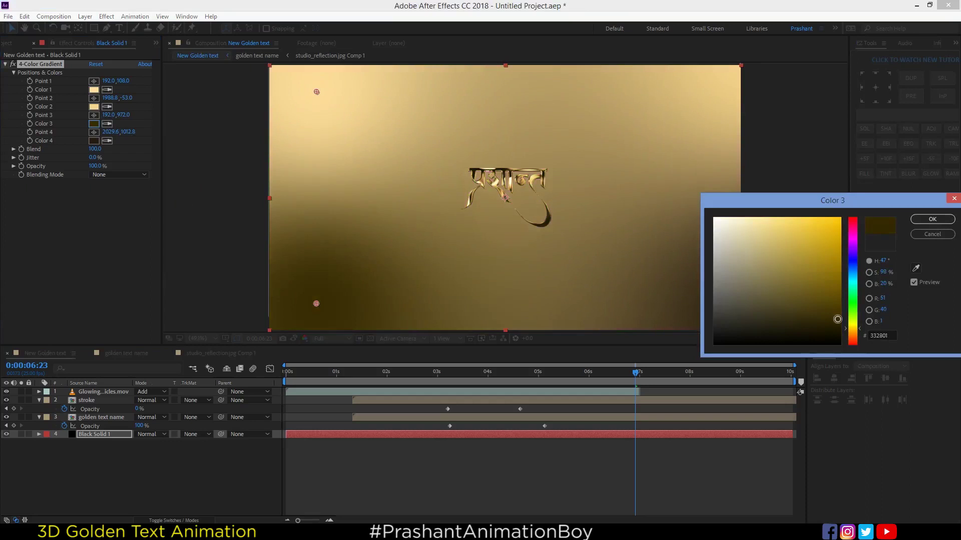
left_click(932, 219)
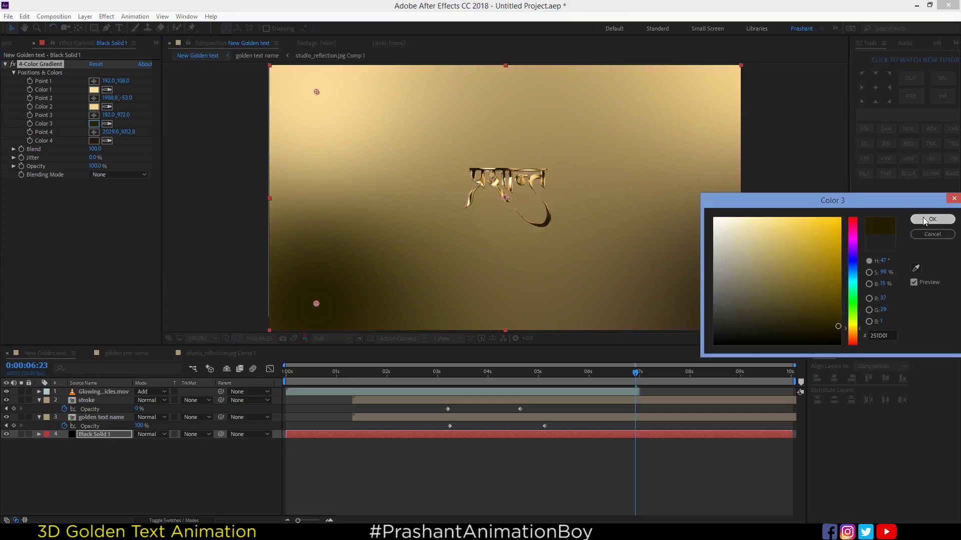
left_click_drag(316, 304, 179, 379)
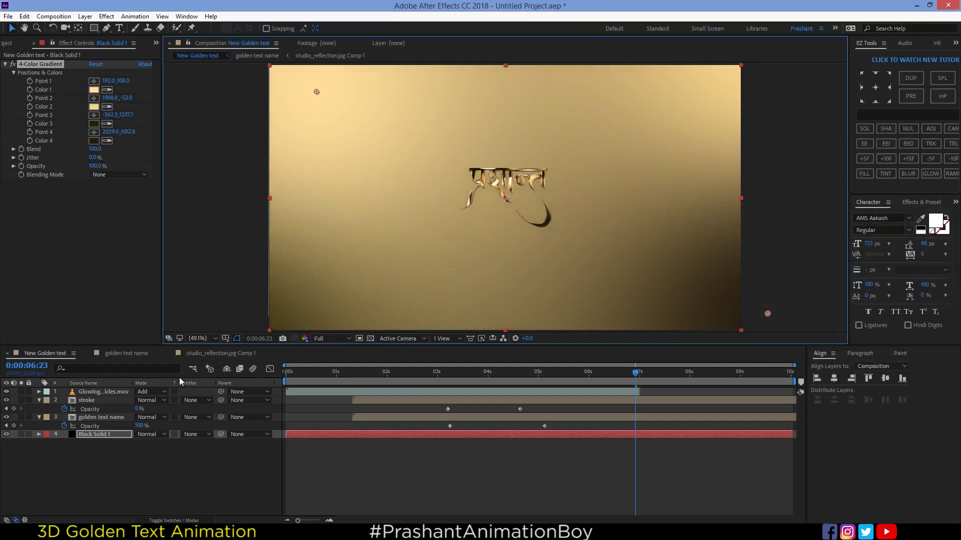
left_click_drag(768, 317, 751, 354)
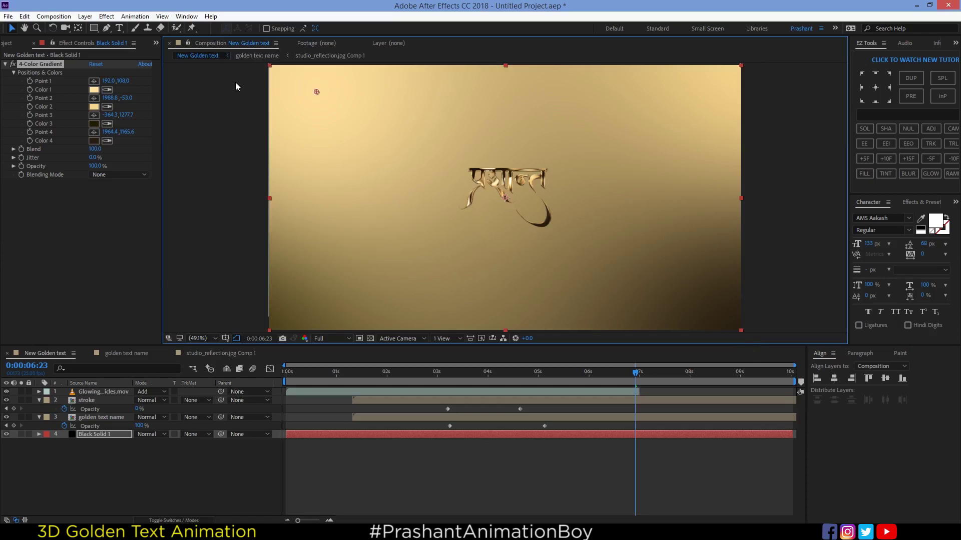
Make gradient Color 1 black and move Point 1 beyond the upper-left corner
left_click(94, 89)
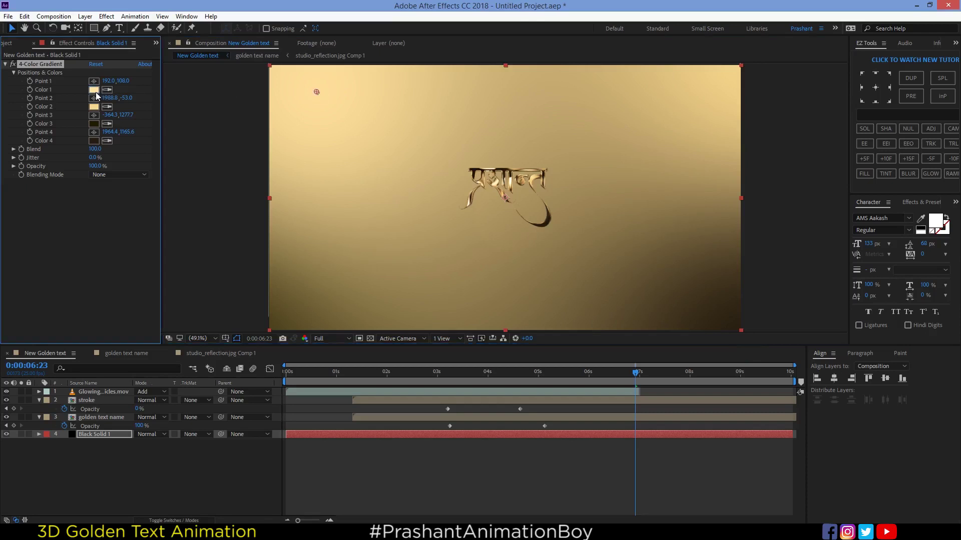
left_click_drag(835, 223, 836, 242)
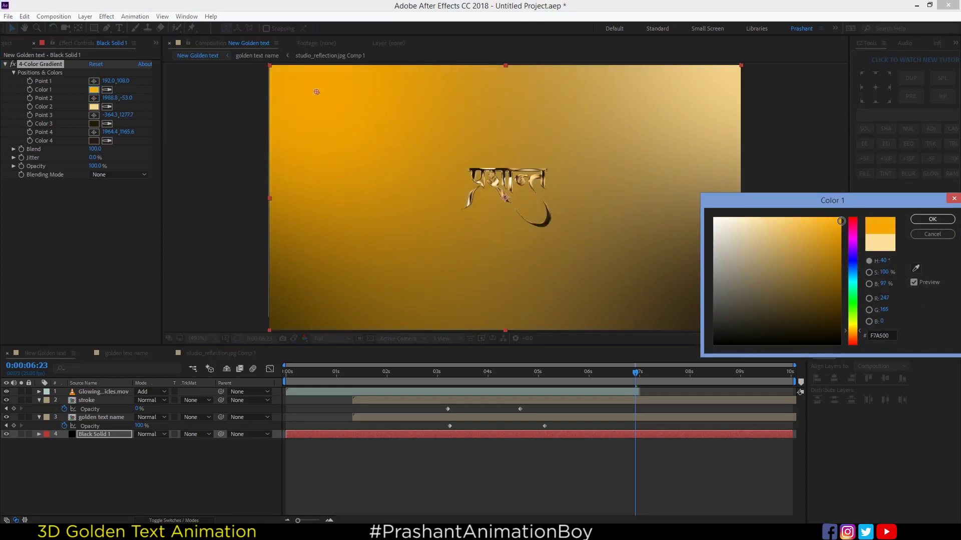
left_click_drag(858, 334, 859, 338)
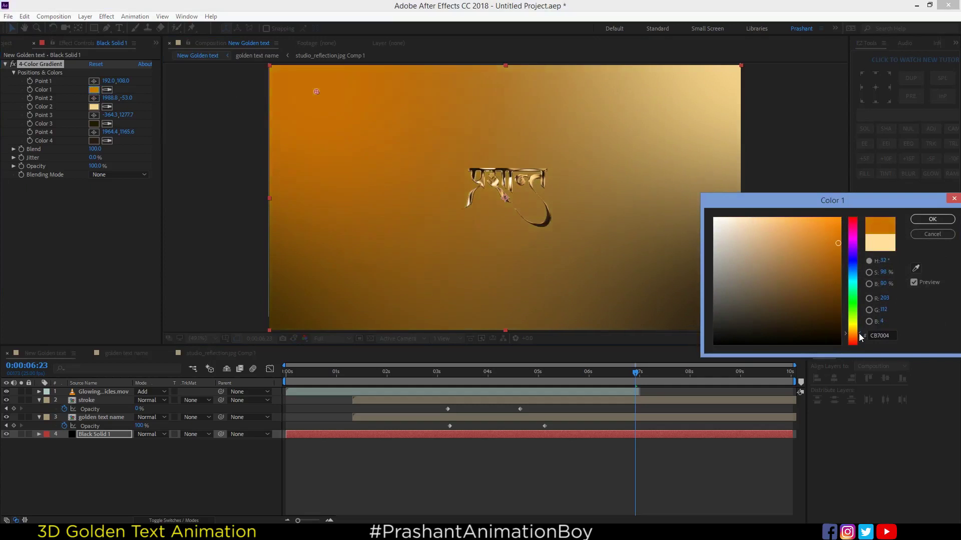
left_click(932, 219)
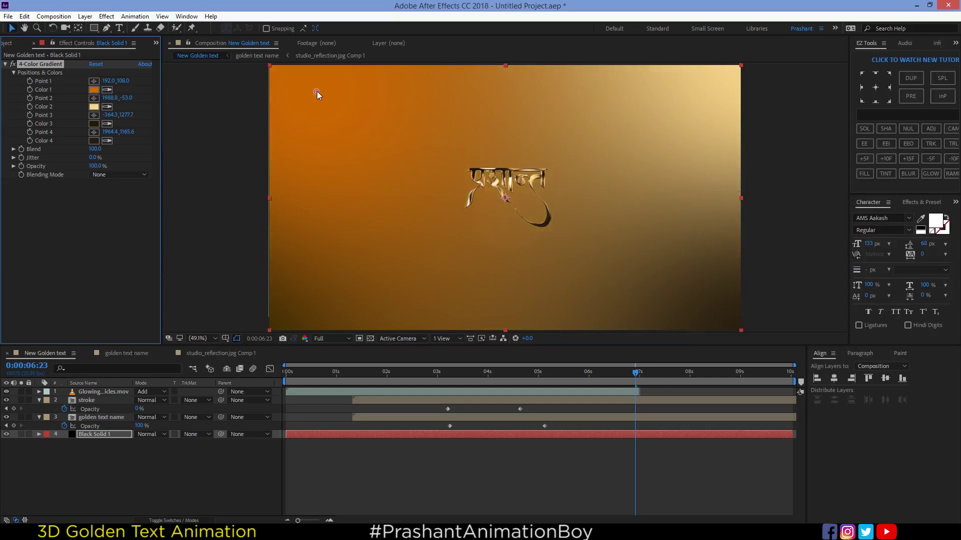
left_click_drag(317, 92, 148, 34)
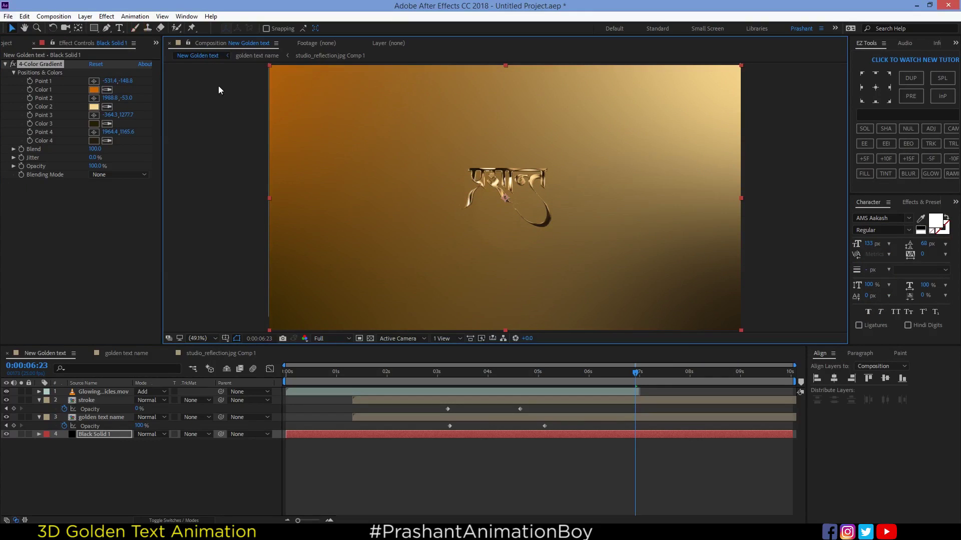
left_click(94, 90)
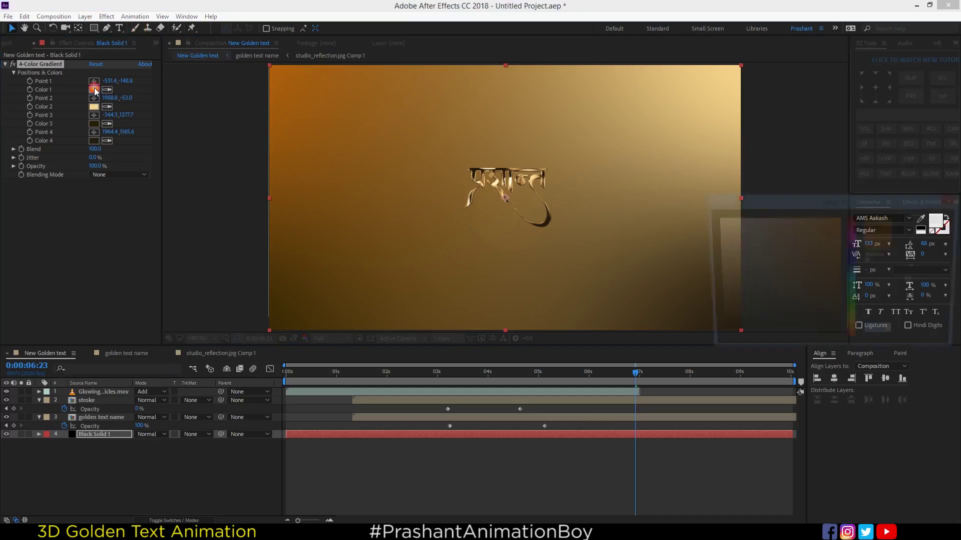
mouse_move(805, 286)
left_mouse_down()
mouse_move(843, 325)
mouse_move(844, 352)
left_mouse_up()
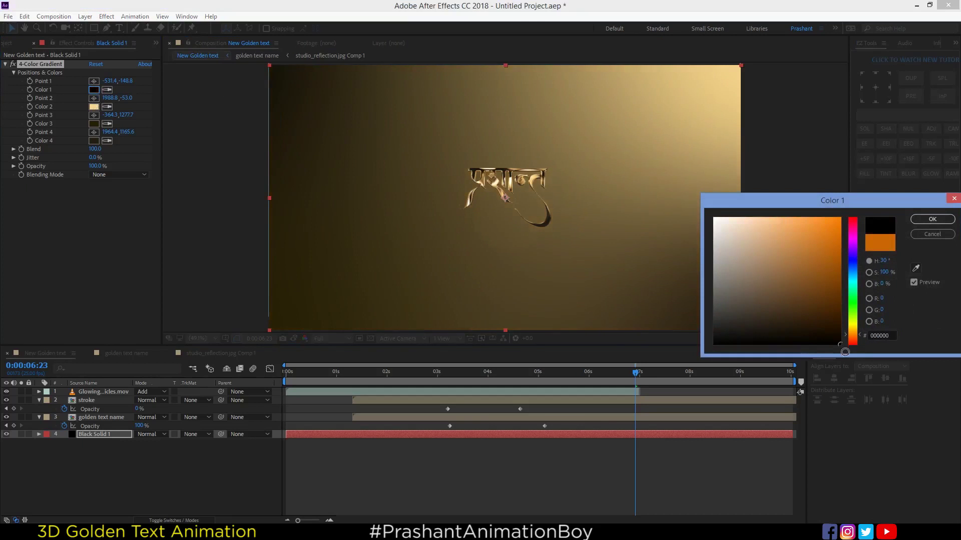
left_click(932, 219)
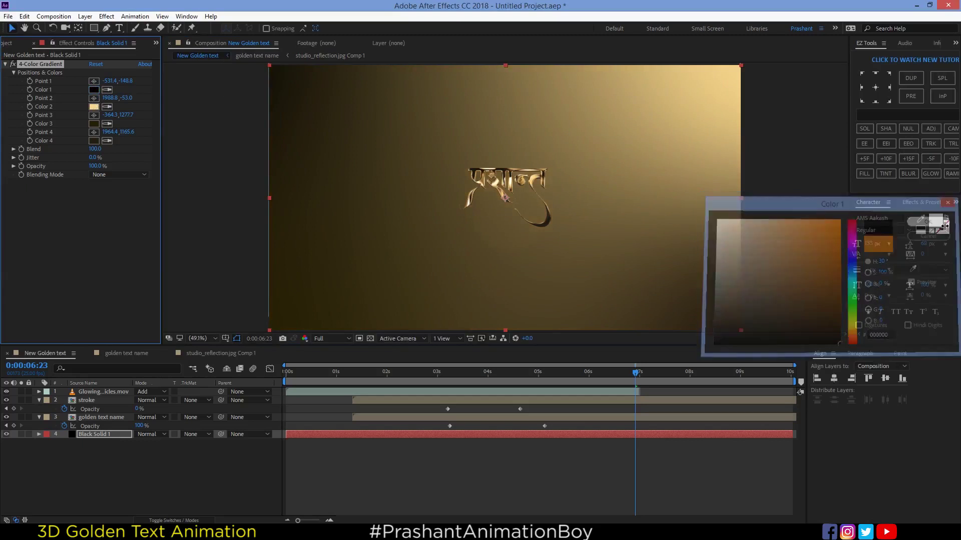
Set gradient Color 2 to bright orange F29709
left_click(95, 106)
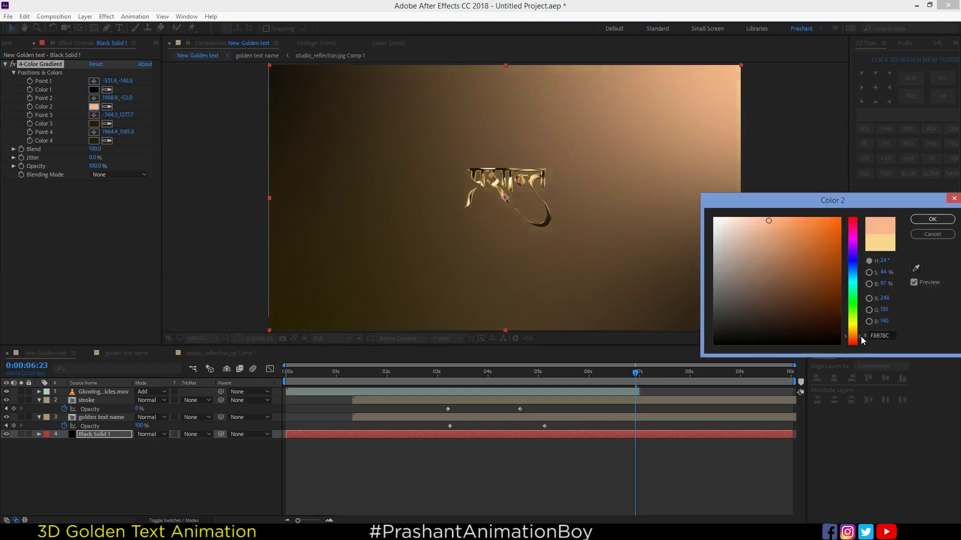
left_click(835, 225)
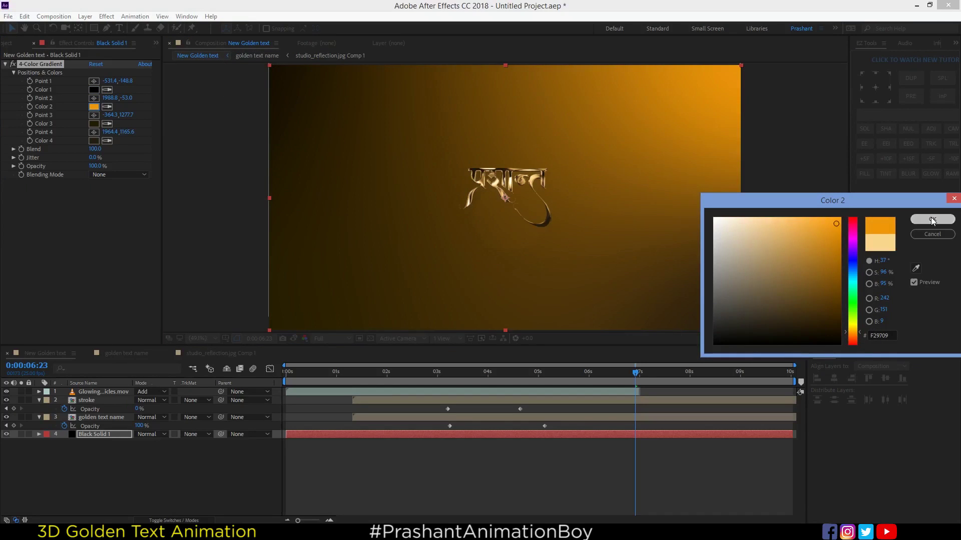
left_click(932, 220)
left_click(201, 339)
At 25% zoom, move Point 2 off the top-right and darken gradient Colors 3 and 4 to near-black
left_click(209, 228)
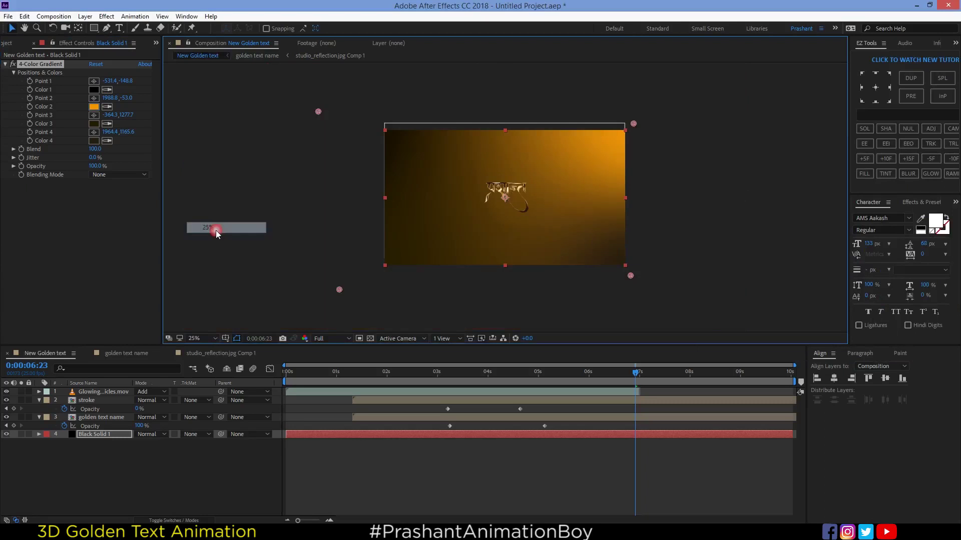
mouse_move(635, 124)
left_mouse_down()
mouse_move(674, 96)
mouse_move(689, 58)
left_mouse_up()
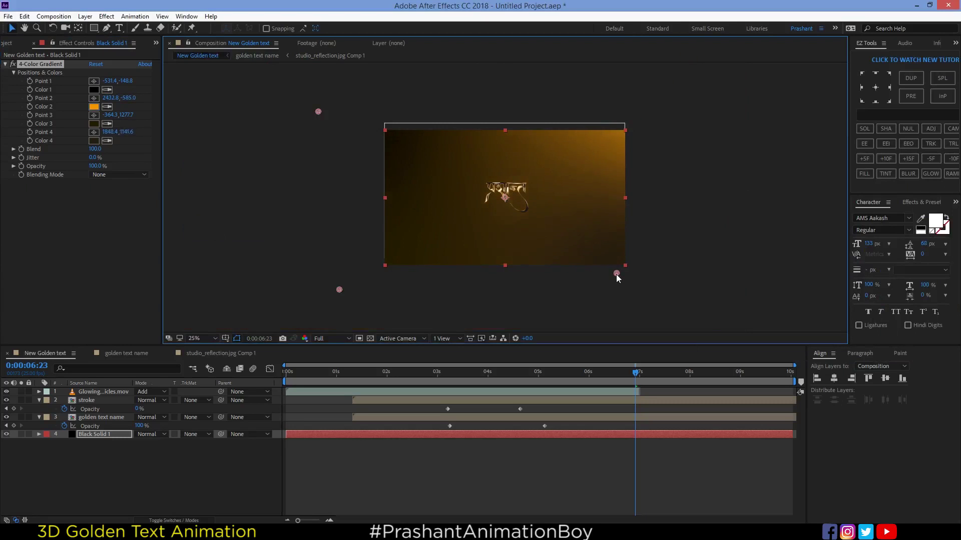
left_click(94, 124)
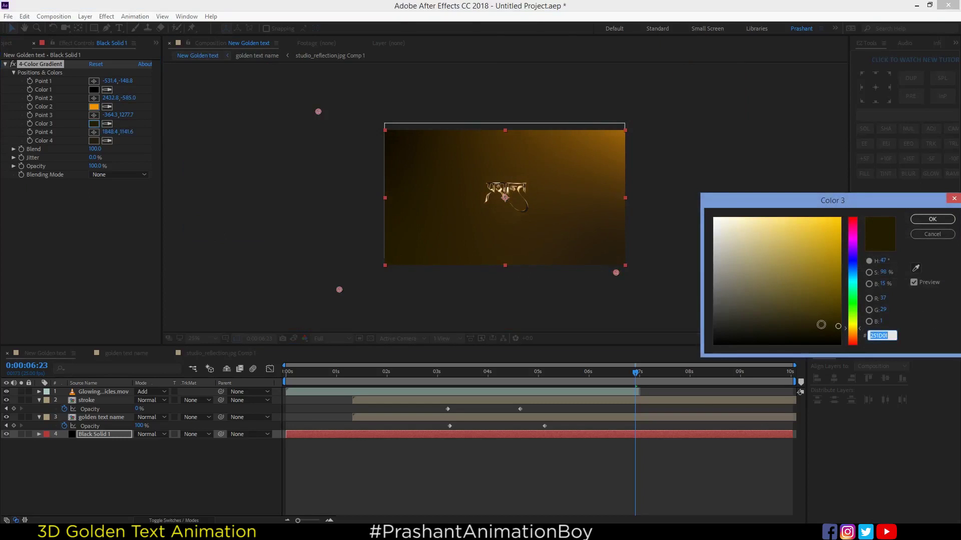
left_click_drag(838, 326, 840, 340)
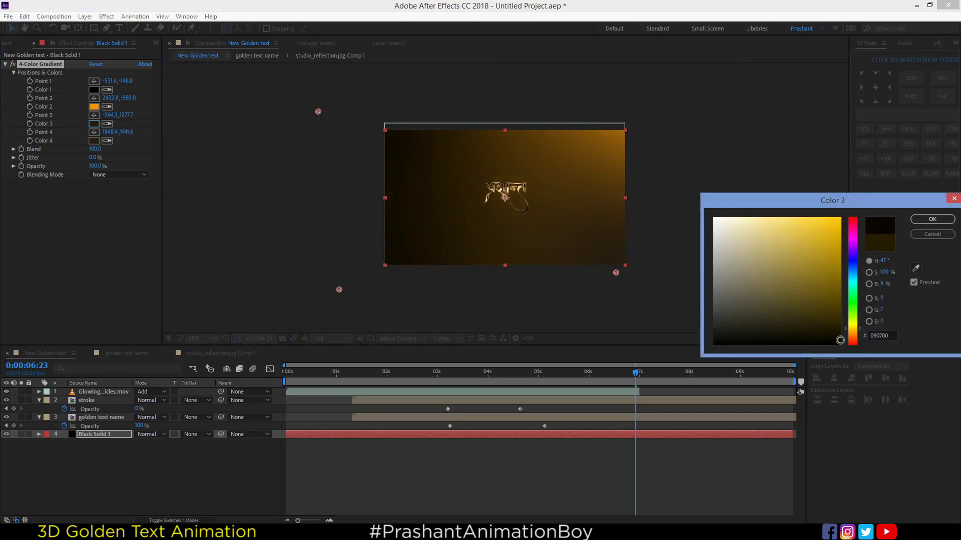
left_click(924, 220)
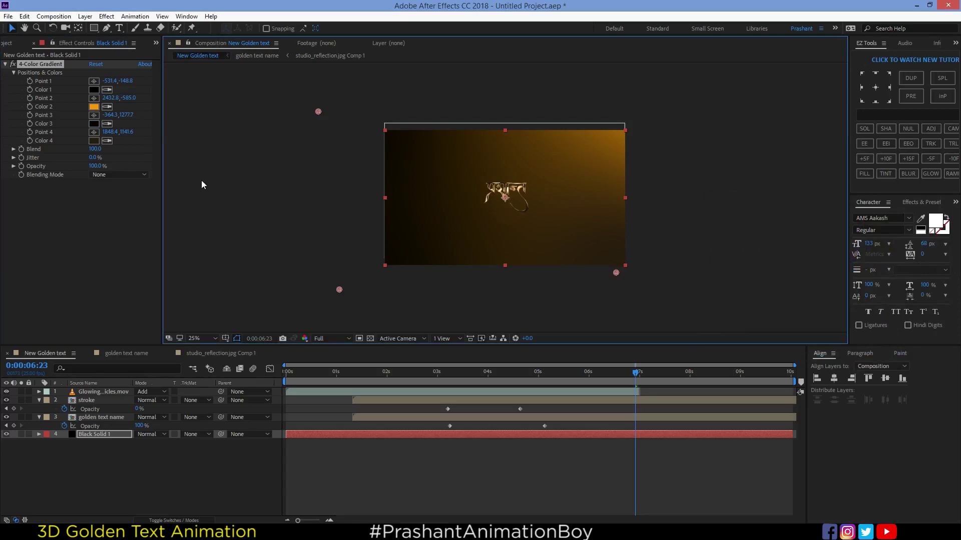
left_click(93, 140)
left_click_drag(821, 313, 842, 342)
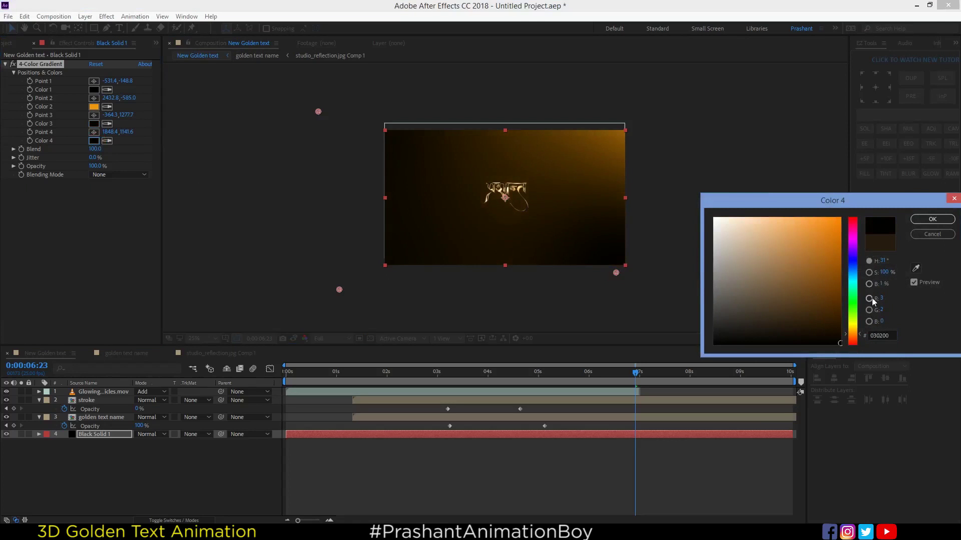
left_click_drag(838, 340, 836, 339)
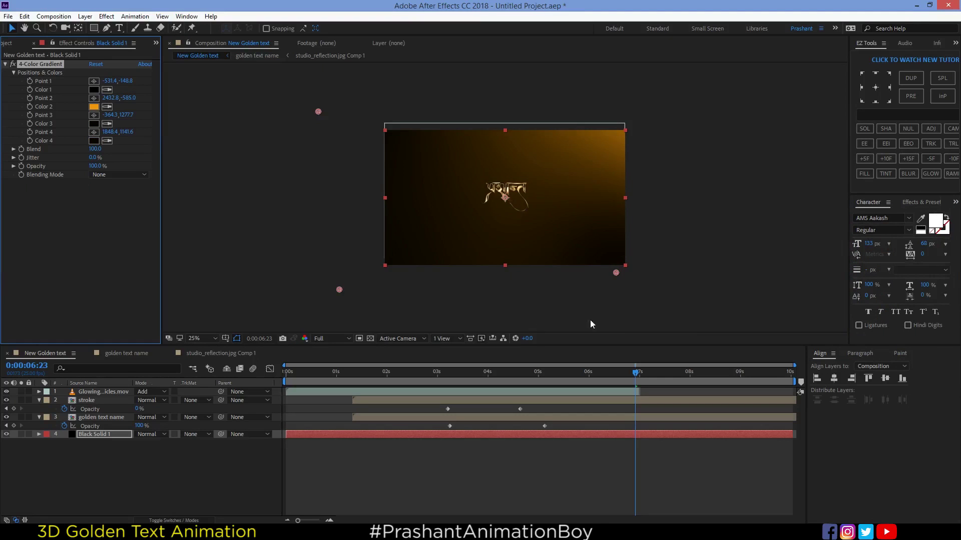
Place Point 2 at 2340,-424 and Point 4 at 1934.4,1225.6, then fit the composition in view
left_click(98, 97)
left_click(637, 107)
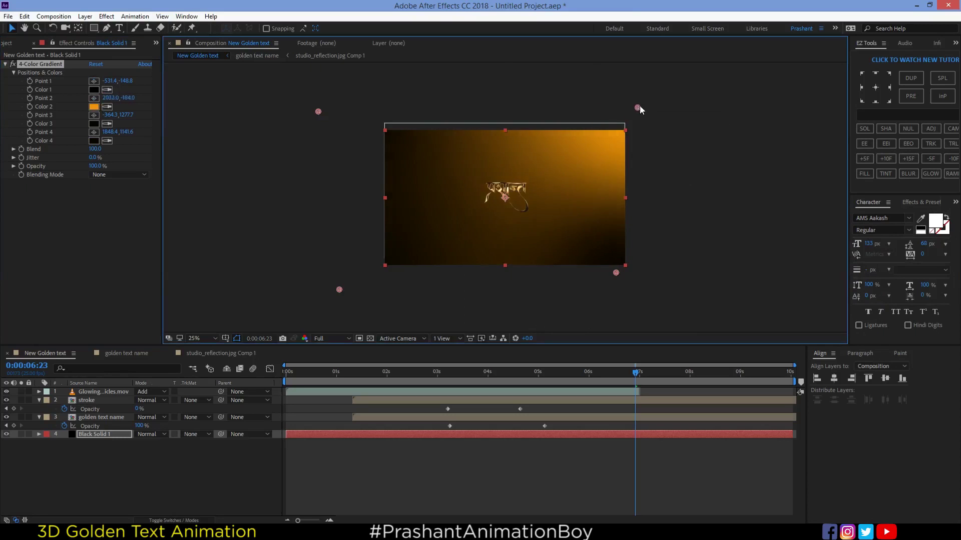
left_click_drag(639, 106, 672, 83)
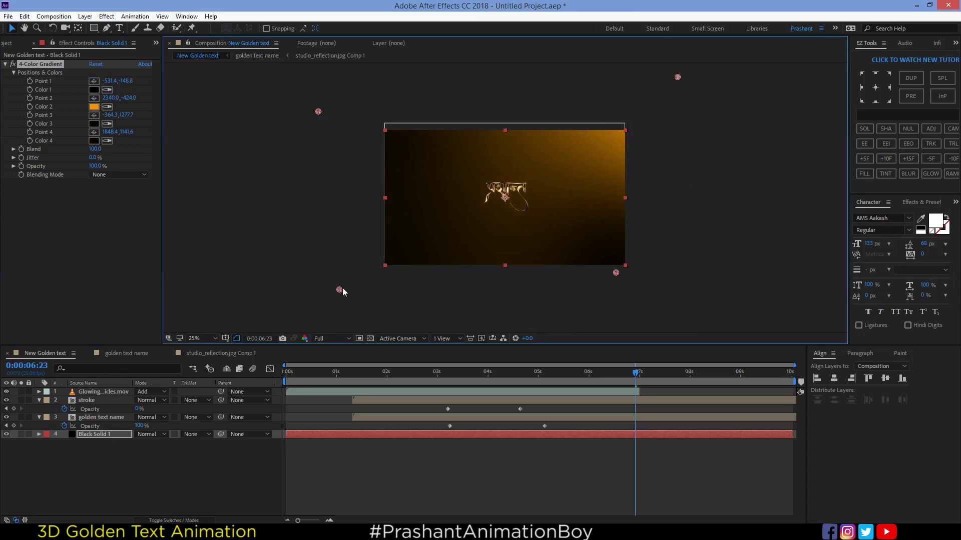
left_click_drag(620, 273, 624, 276)
left_click(208, 336)
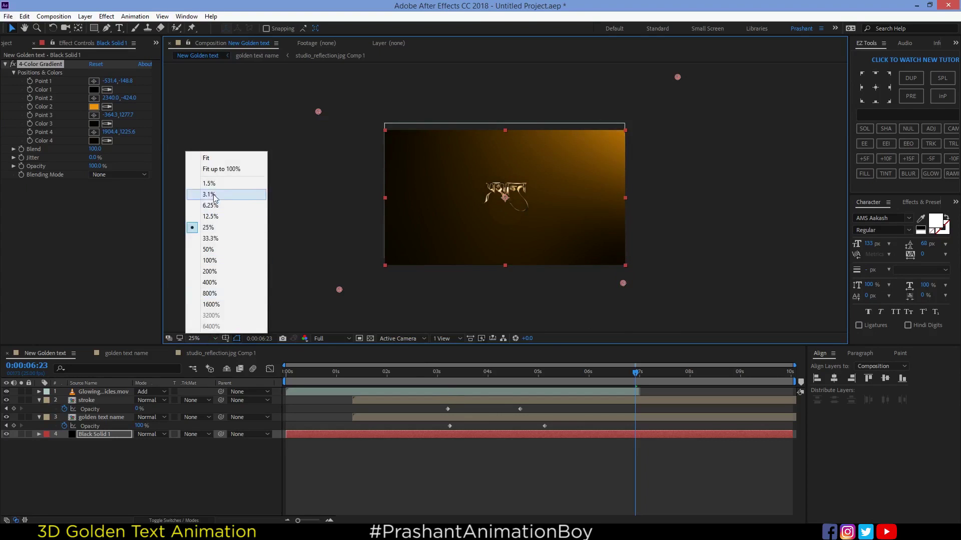
left_click(222, 170)
Preview the animation, end the work area at 0:00:06:23, and replay the preview
left_click(373, 481)
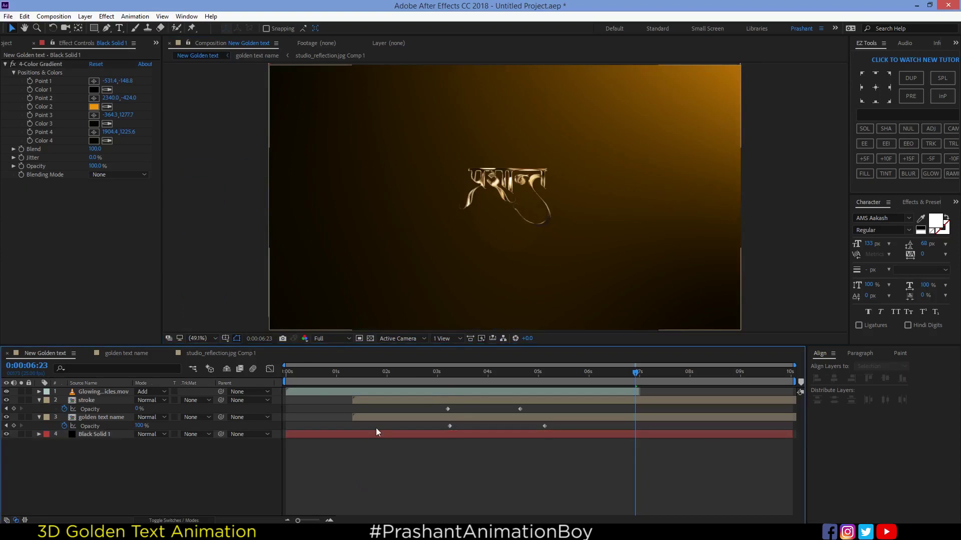
left_click_drag(341, 375, 285, 374)
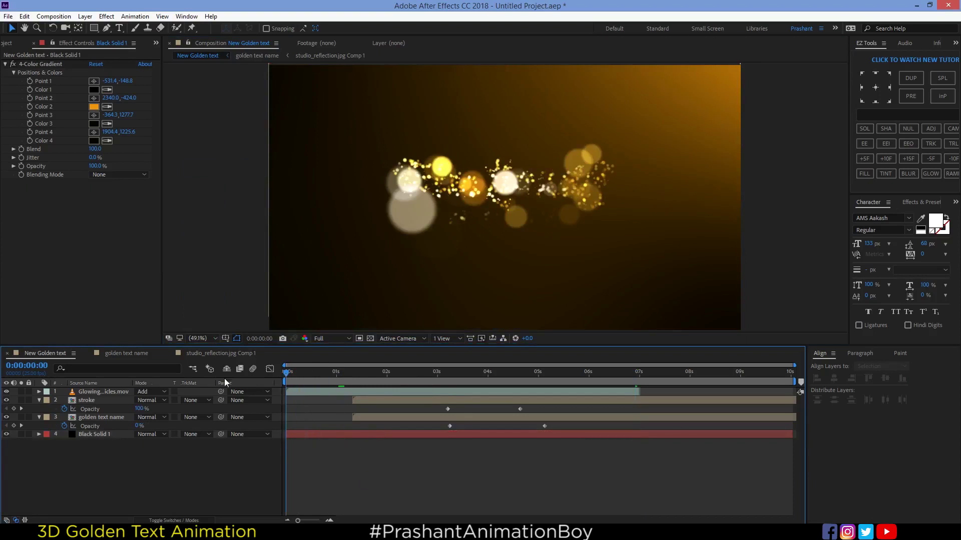
key("space")
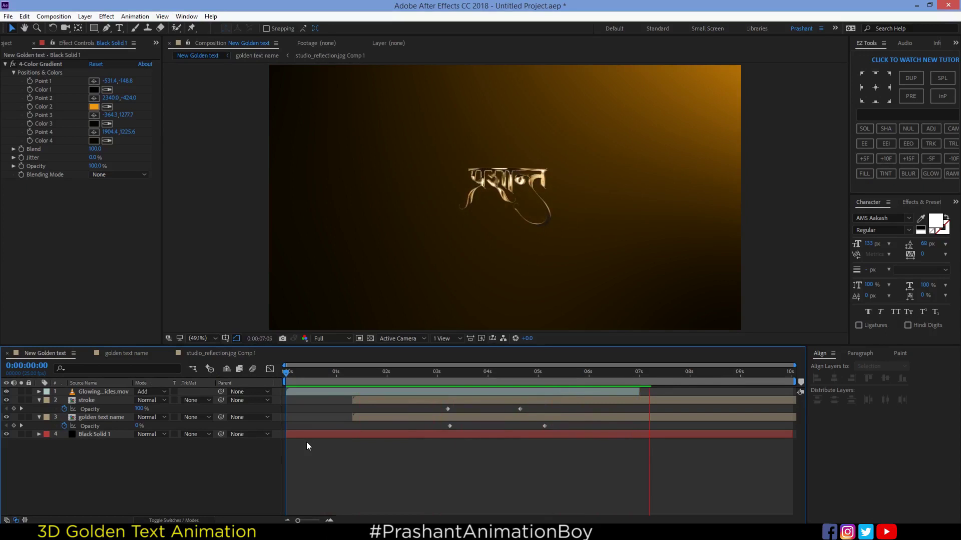
left_click(494, 371)
left_click_drag(496, 372, 636, 380)
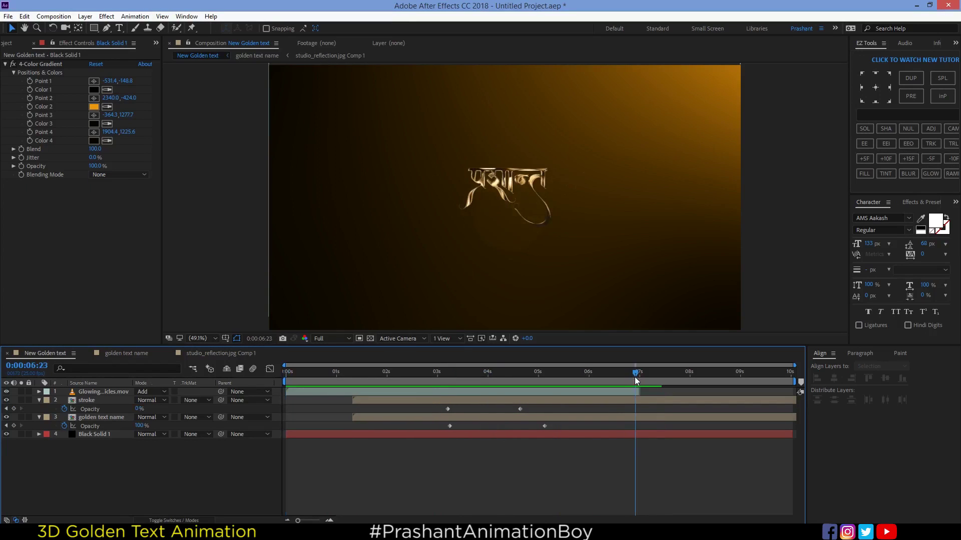
key("n")
key("space")
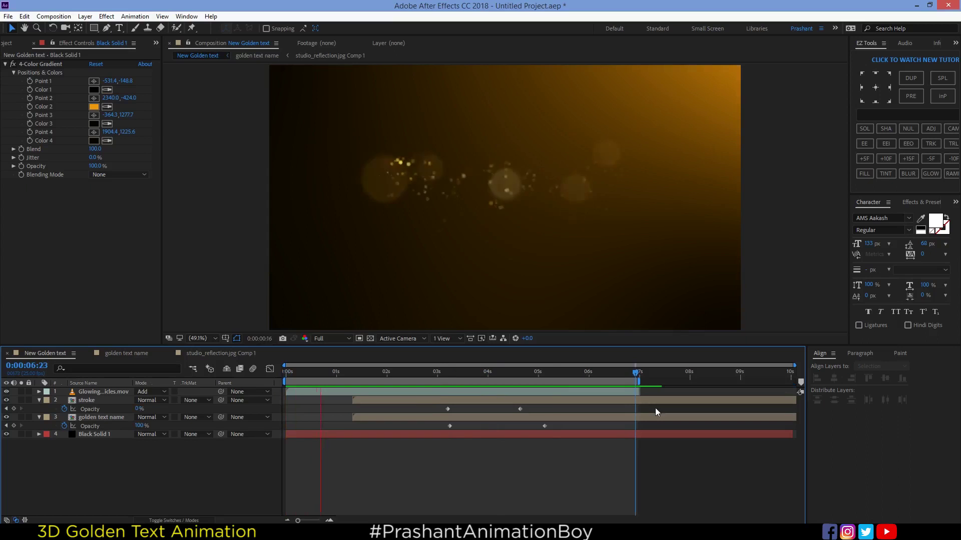